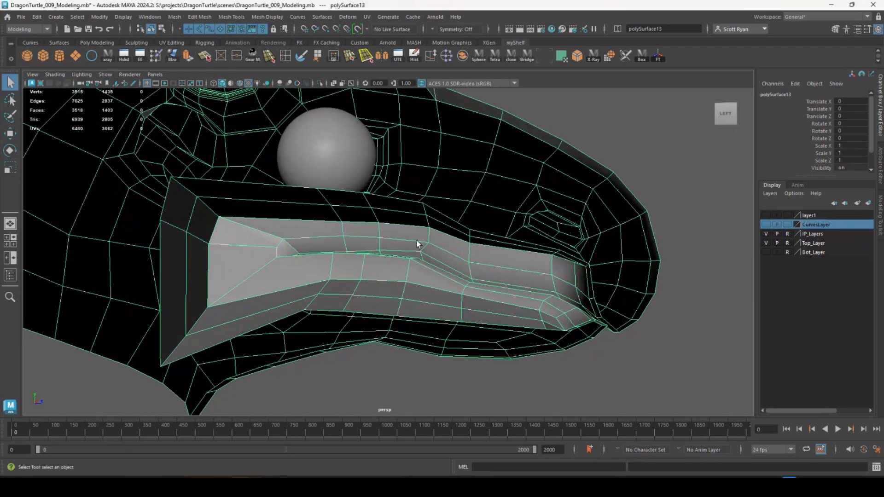
Bevel the edge loop running around the mouth interior, adding its missing front edge, with a fraction of 0.5 and one segment
right_drag(278, 242, 266, 217)
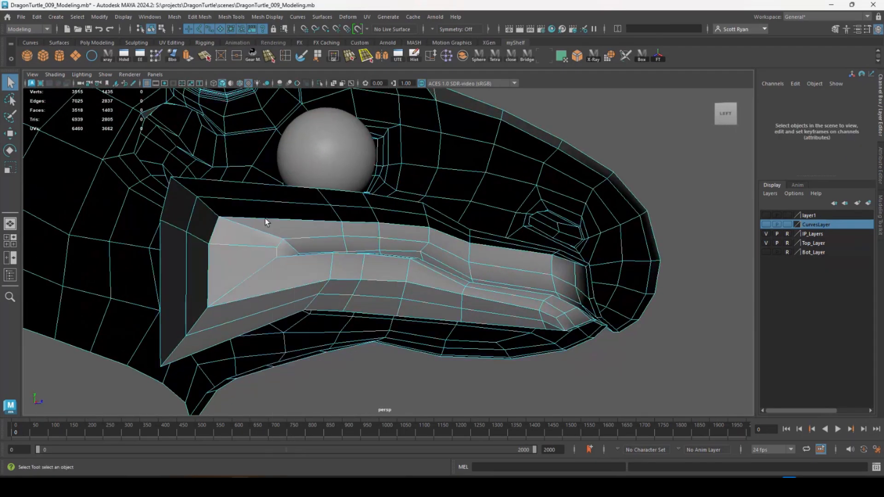
double_click(265, 222)
alt+drag(287, 251, 563, 221)
shift+click(536, 300)
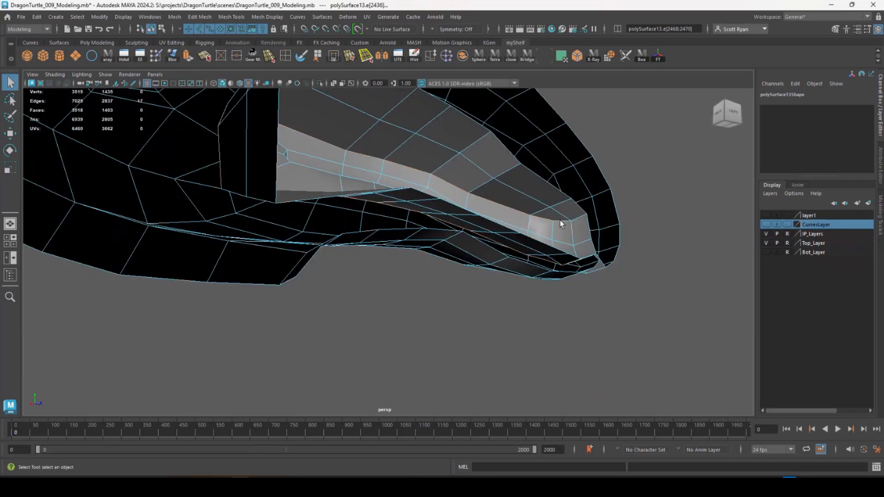
click(210, 18)
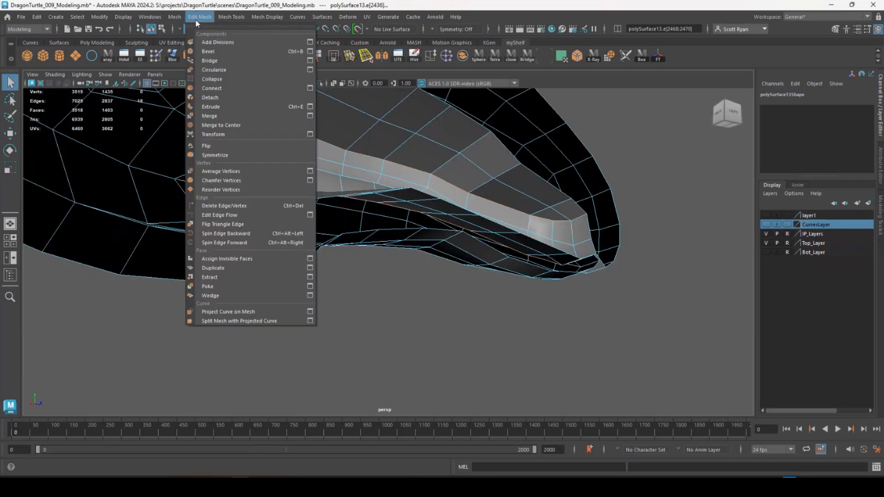
click(208, 51)
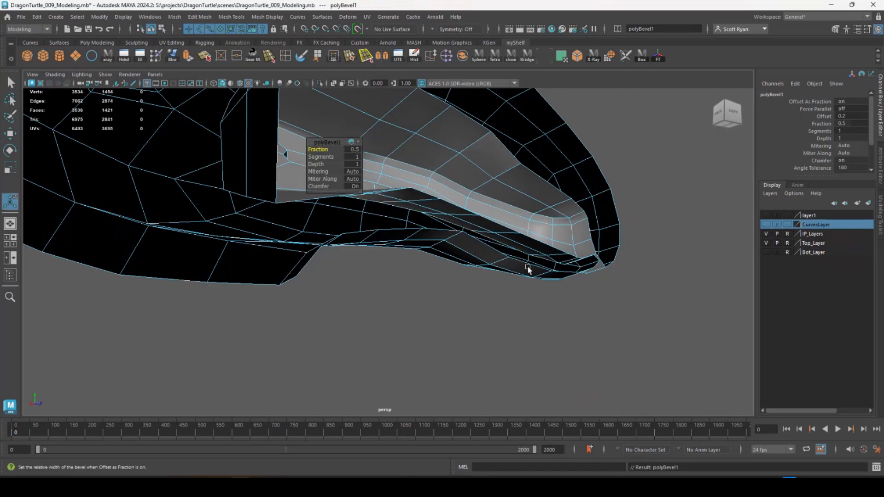
Reposition the bevelled edge loops along the mouth interior and near its front tip with Slide Edge
alt+drag(460, 276, 491, 341)
click(491, 287)
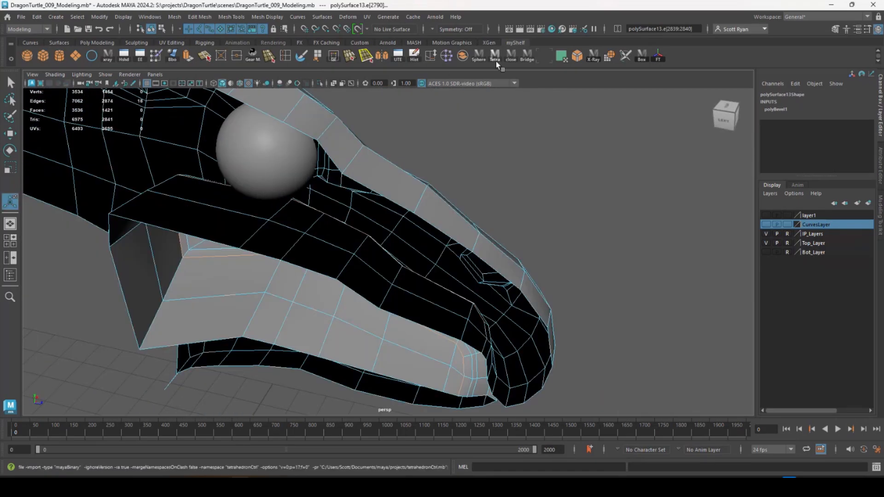
click(432, 57)
middle_drag(567, 225, 491, 353)
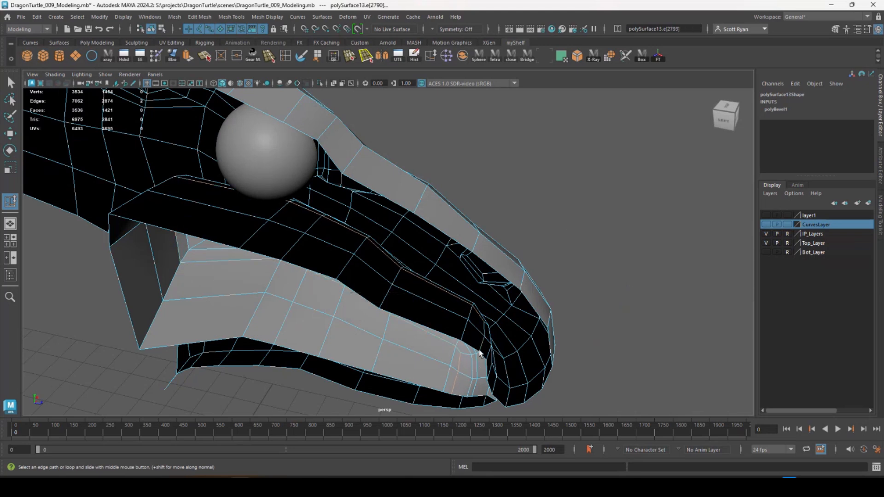
double_click(420, 280)
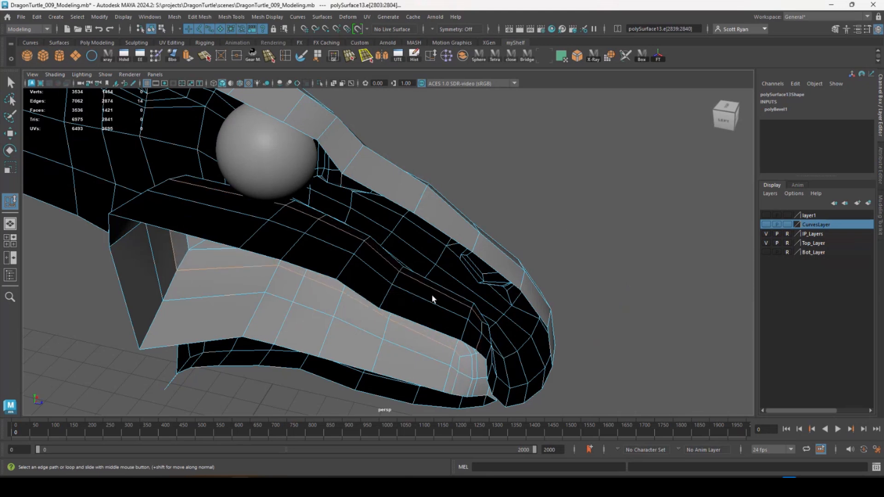
middle_drag(428, 303, 457, 383)
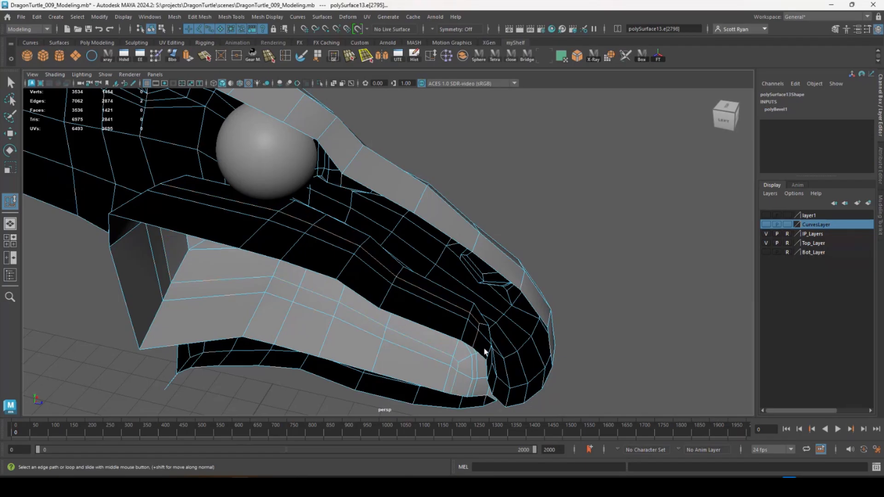
Duplicate the face strips along the upper and lower mouth interior, offsetting the copies with Local Translate Z at -0.035
alt+drag(483, 348, 479, 322)
right_drag(269, 213, 269, 239)
shift+click(493, 331)
alt+drag(496, 338, 536, 271)
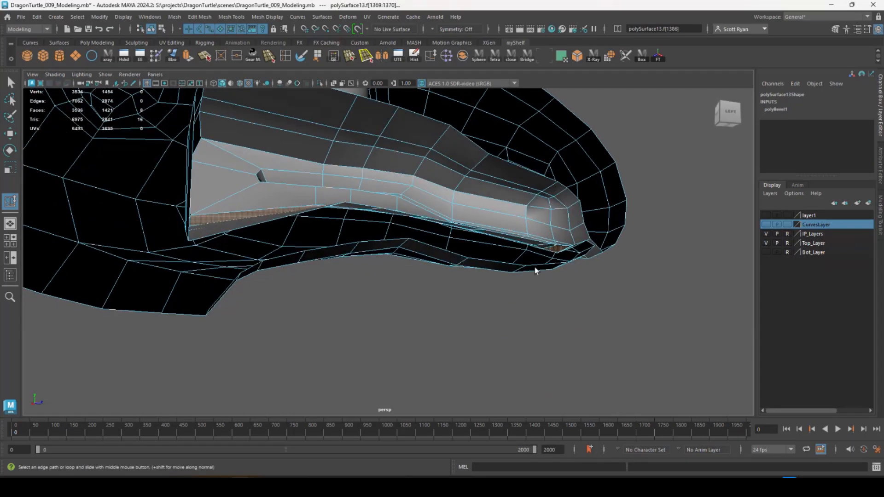
shift+double_click(265, 143)
alt+drag(372, 244, 363, 277)
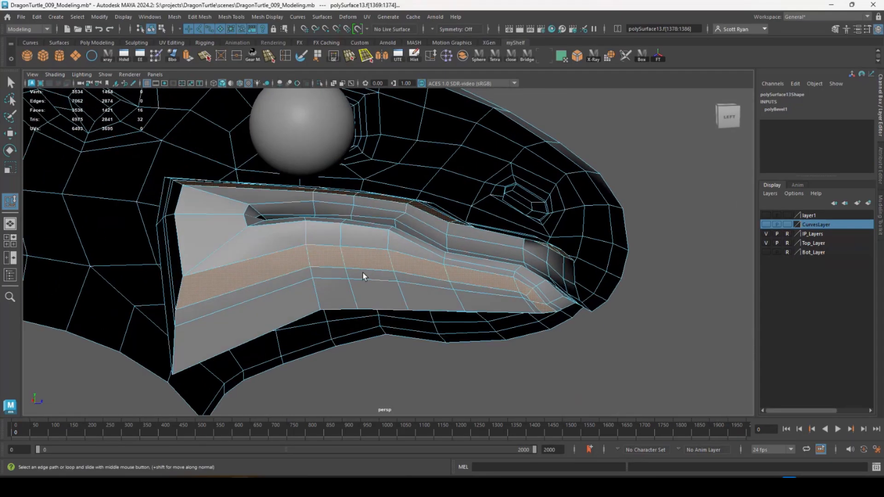
click(198, 17)
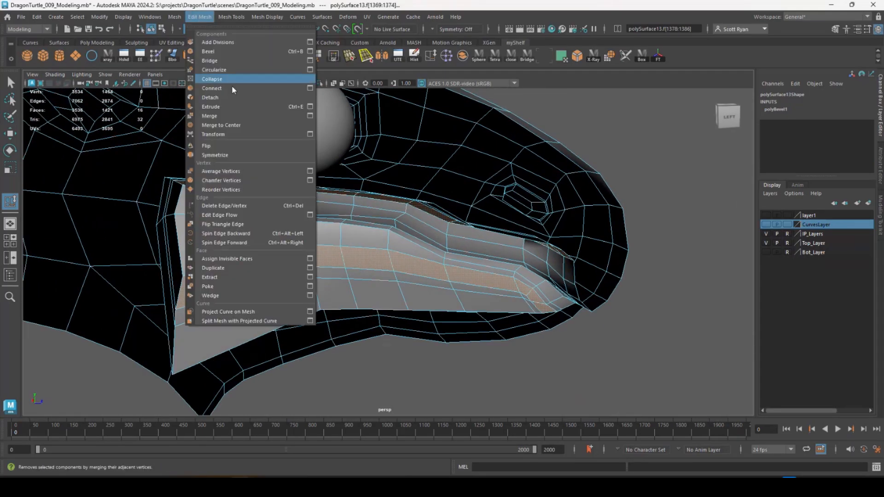
click(220, 268)
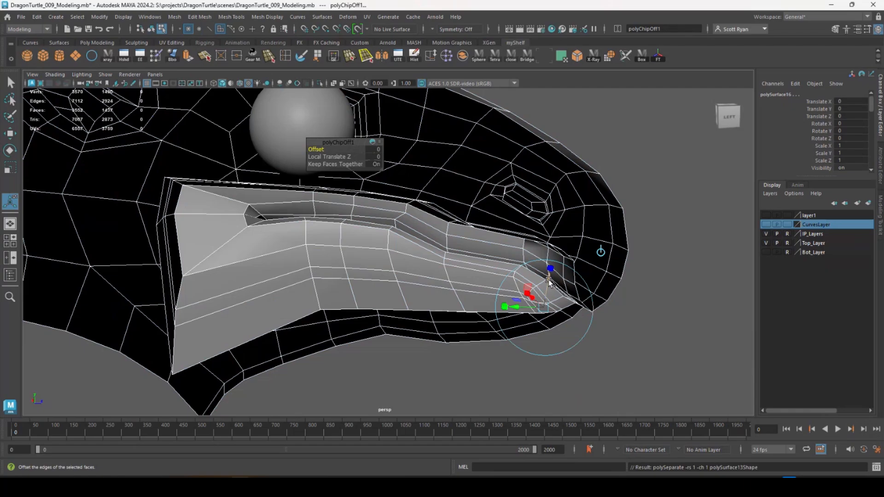
drag(548, 286, 549, 285)
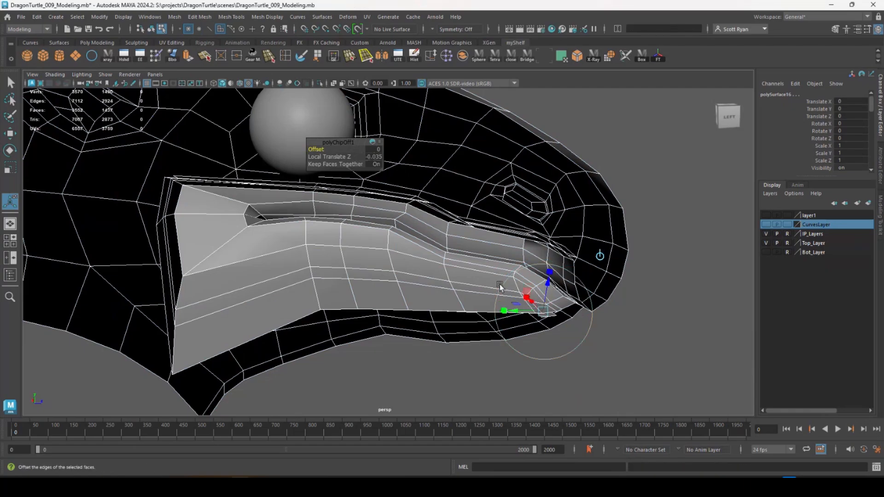
alt+drag(416, 261, 364, 252)
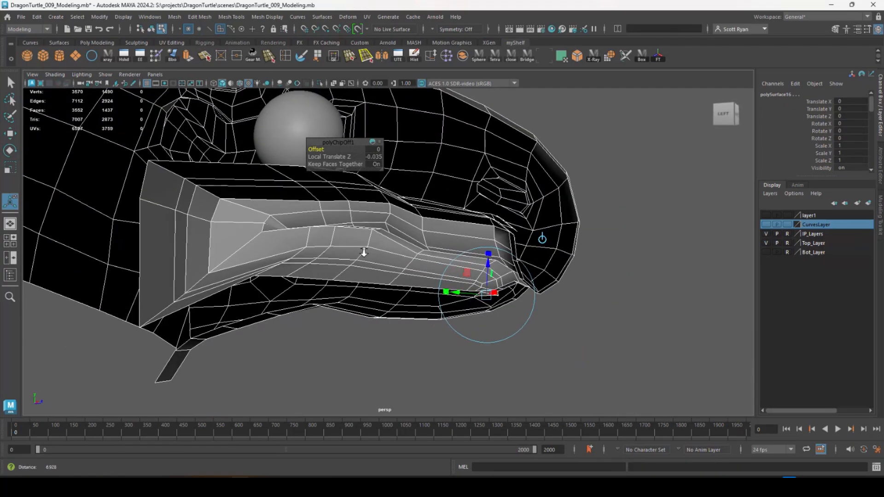
scroll(364, 252, up, 2)
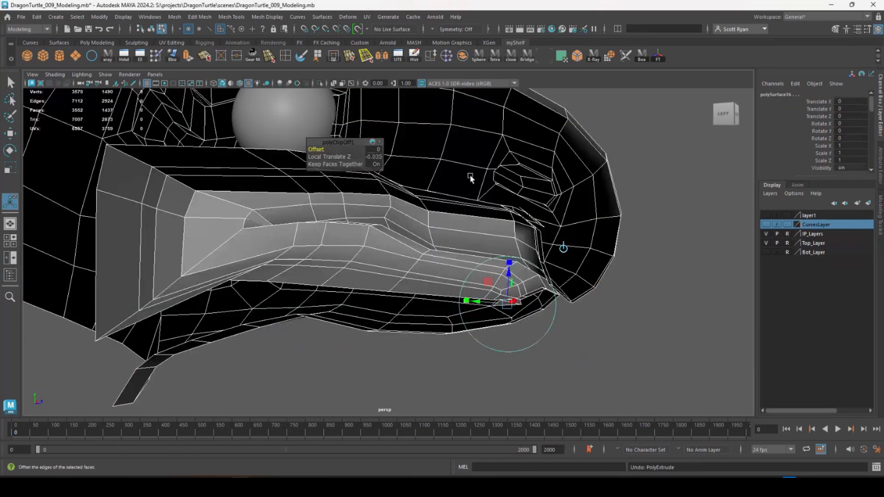
Extrude the two duplicated mouth strips with a Local Translate Z of about 0.041
right_drag(464, 167, 479, 162)
alt+drag(480, 163, 291, 123)
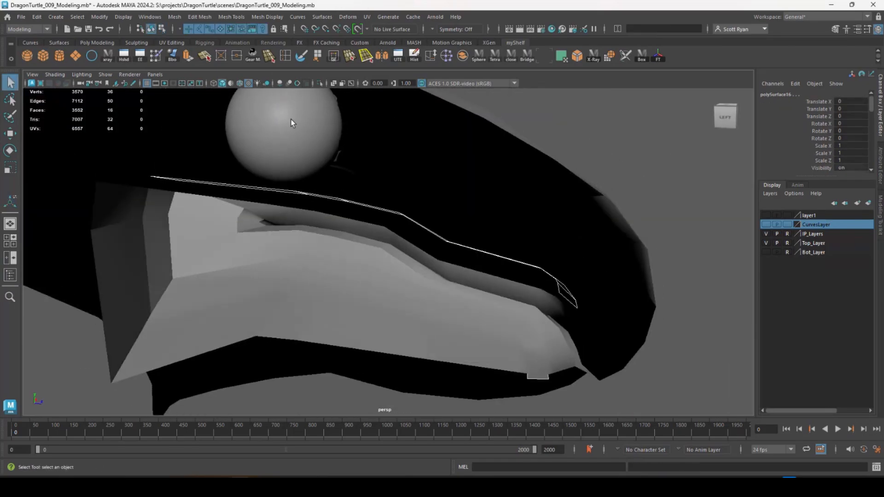
click(188, 56)
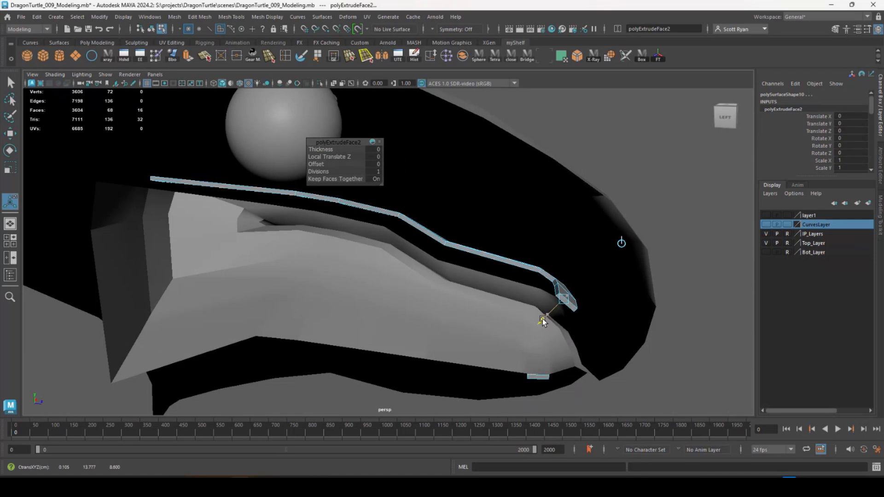
alt+drag(543, 325, 225, 255)
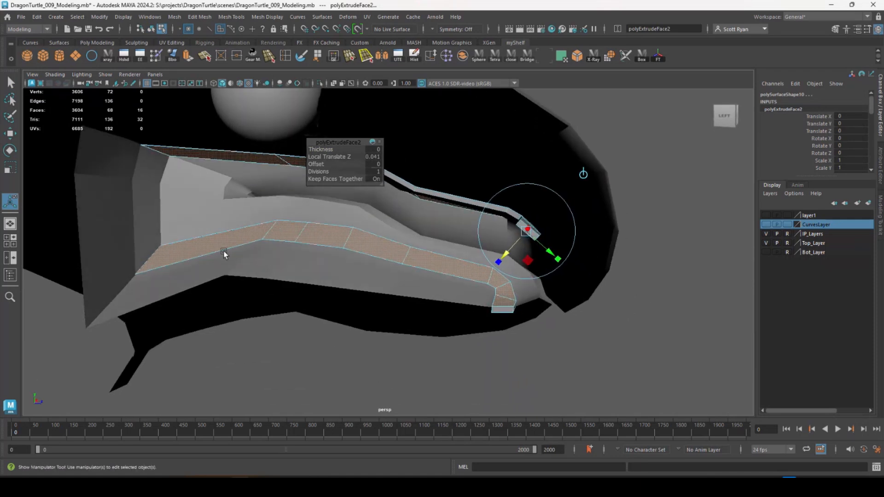
Extrude both strips again with a Local Translate Z of about 0.093 and delete the cap faces at their front ends
drag(508, 255, 554, 274)
click(570, 263)
key(ctrl+z)
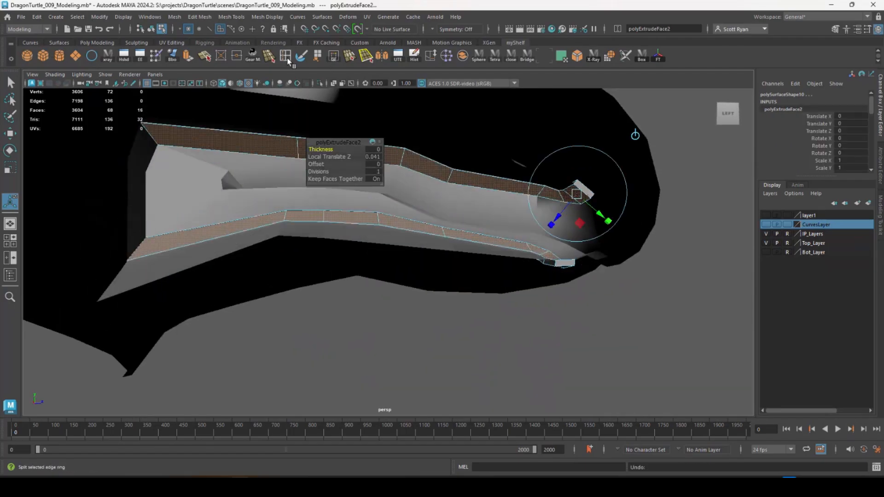
drag(556, 227, 553, 230)
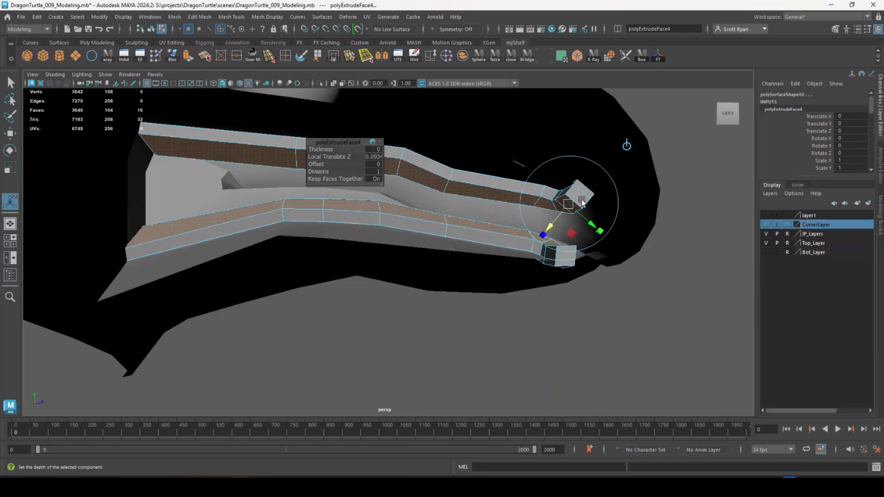
click(584, 195)
key(Delete)
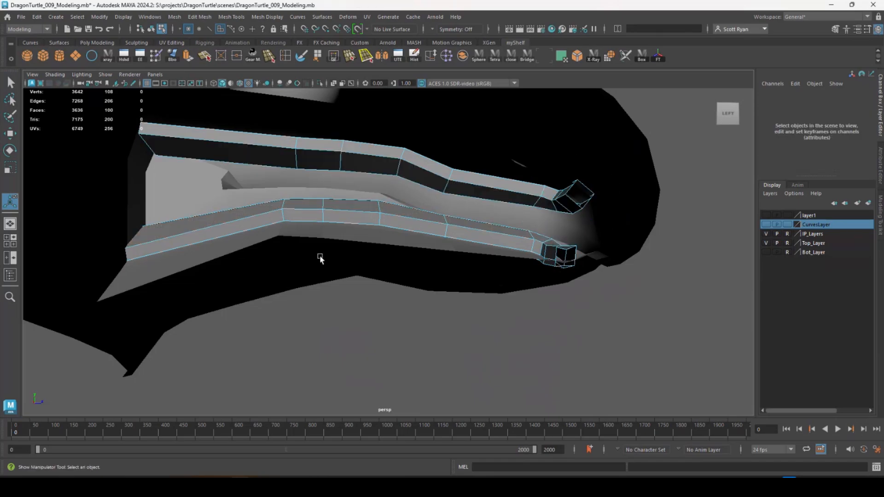
Insert two edge loops across the rear section of both the upper and lower strips
alt+middle_drag(281, 261, 440, 244)
alt+drag(440, 245, 425, 170)
key(q)
key(F8)
click(456, 159)
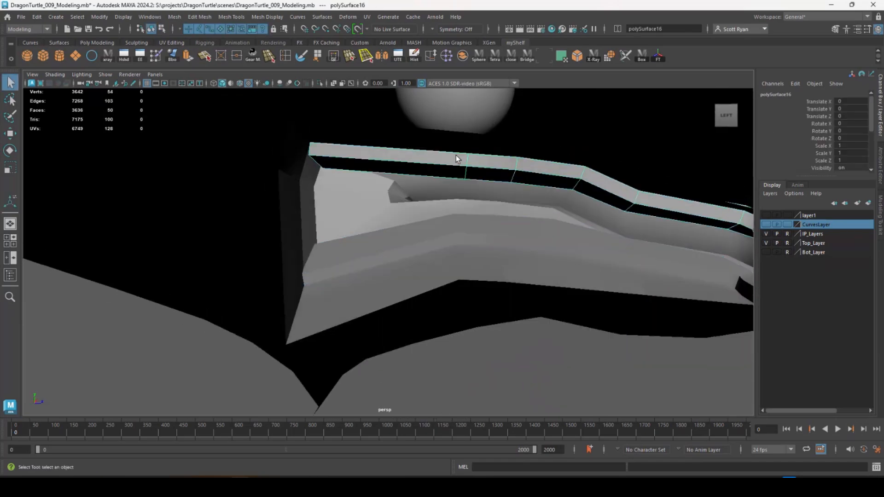
click(285, 56)
click(390, 159)
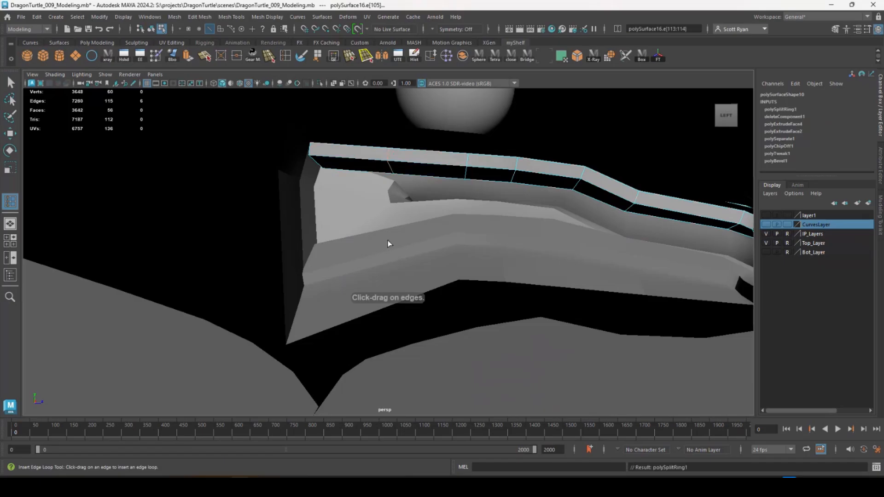
click(352, 258)
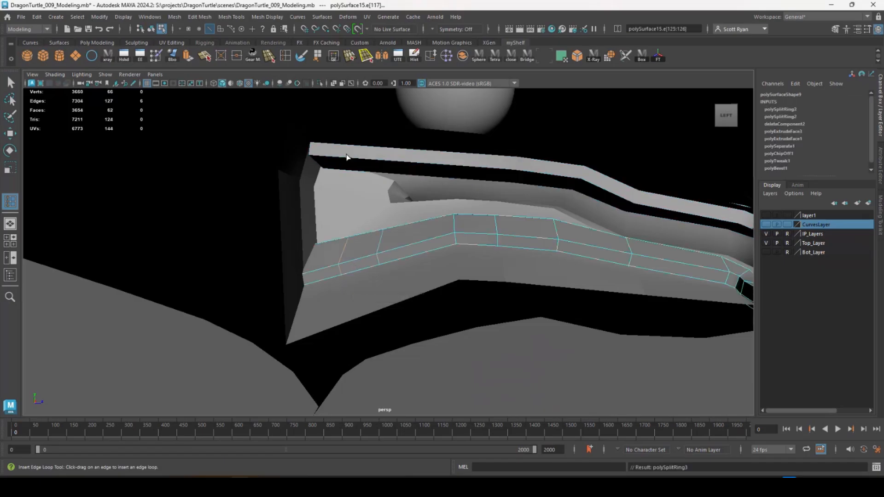
click(353, 159)
Delete the rearmost segment of faces from the upper and lower strips
key(w)
alt+drag(396, 206, 433, 203)
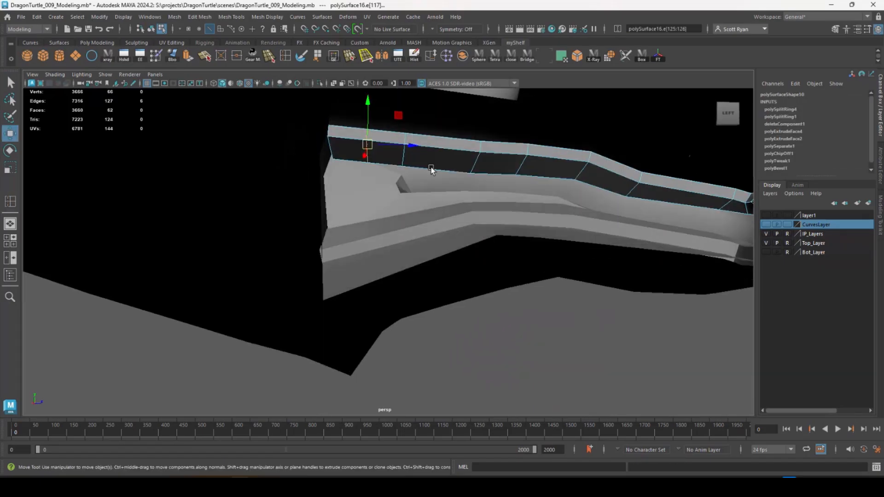
key(Delete)
click(345, 241)
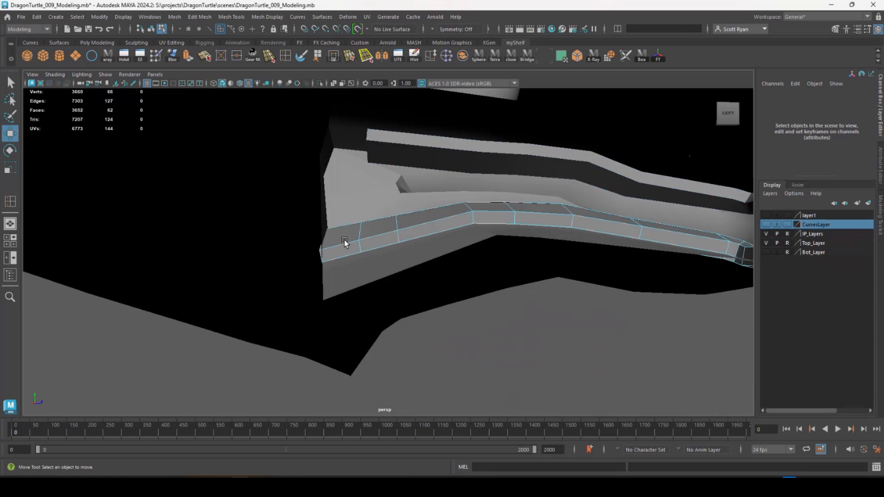
Isolate the two strips and close the upper strip's open rear end with Append to Polygon
shift+click(421, 143)
key(ctrl+1)
alt+drag(421, 191, 462, 265)
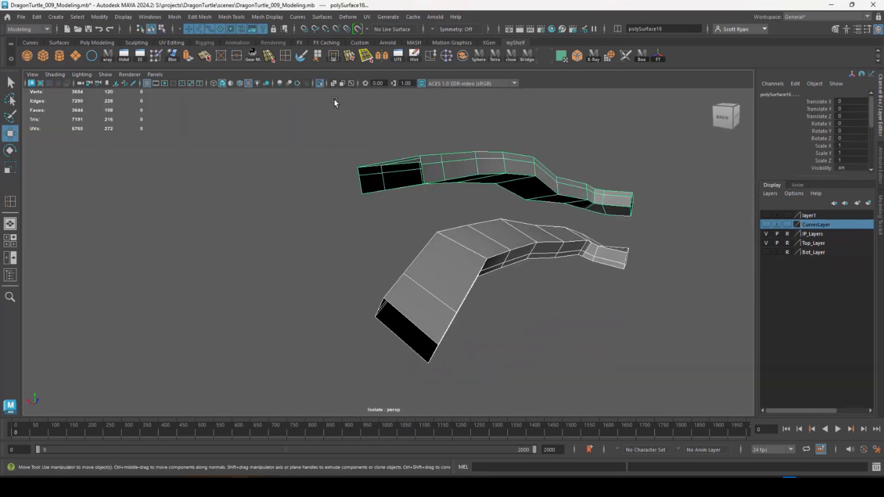
click(318, 56)
click(360, 171)
key(Return)
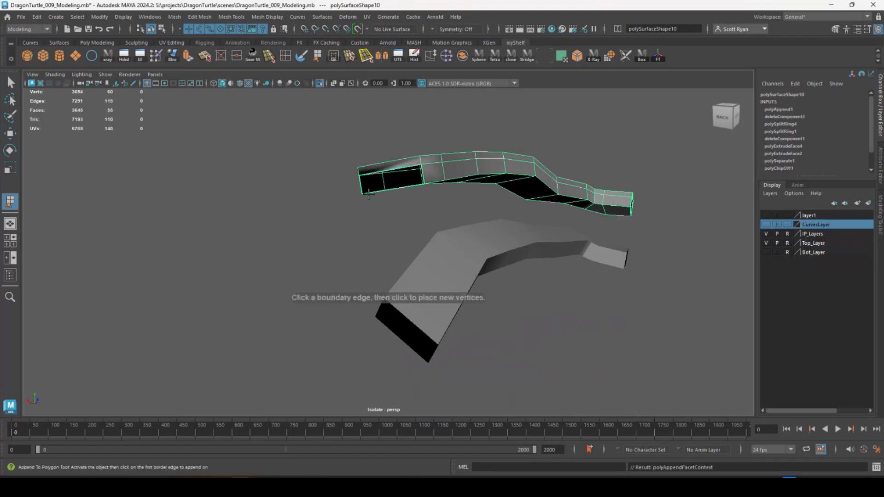
Close the lower strip's open rear end with Append to Polygon faces
click(420, 360)
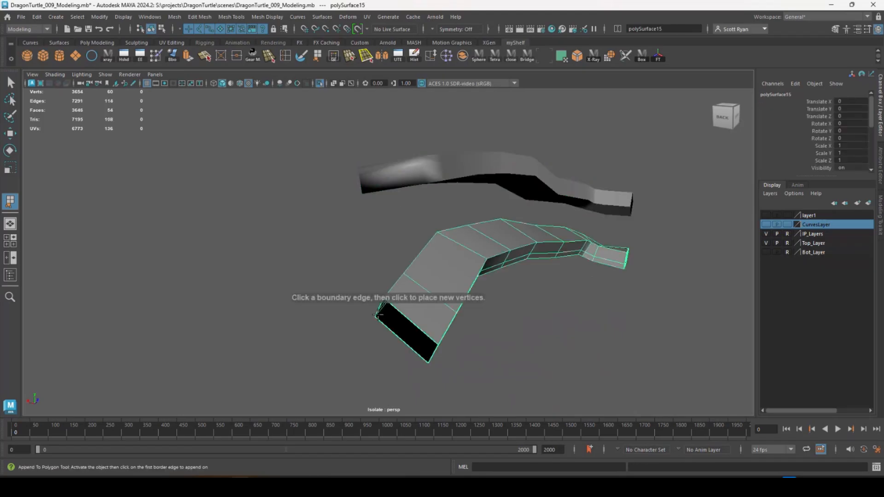
click(421, 360)
key(Return)
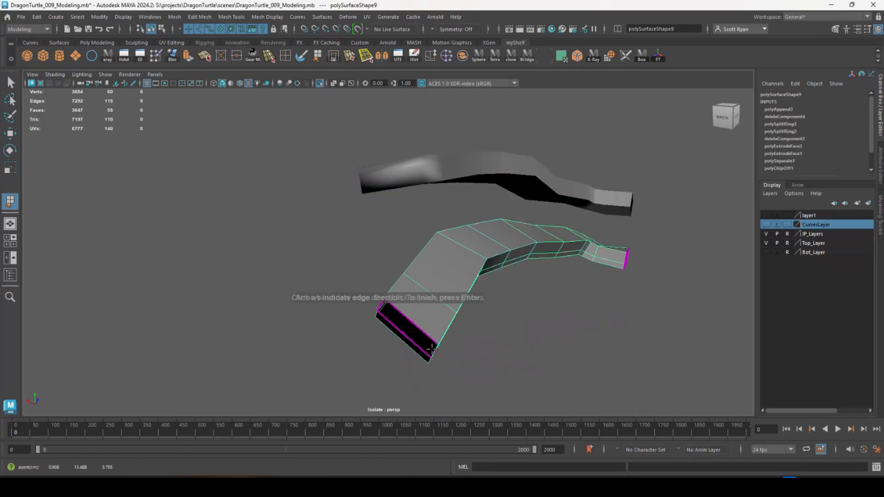
click(380, 306)
key(w)
Flatten the lower strip's front end vertices along X and snap them to the model's centre line in the front view
alt+drag(396, 313, 364, 305)
right_drag(363, 212, 306, 213)
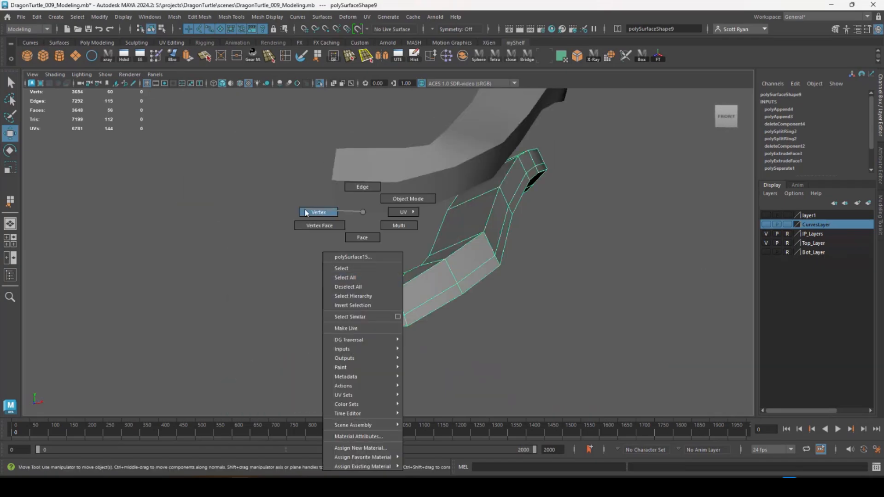
drag(360, 242, 312, 342)
key(space)
key(space)
key(f)
key(r)
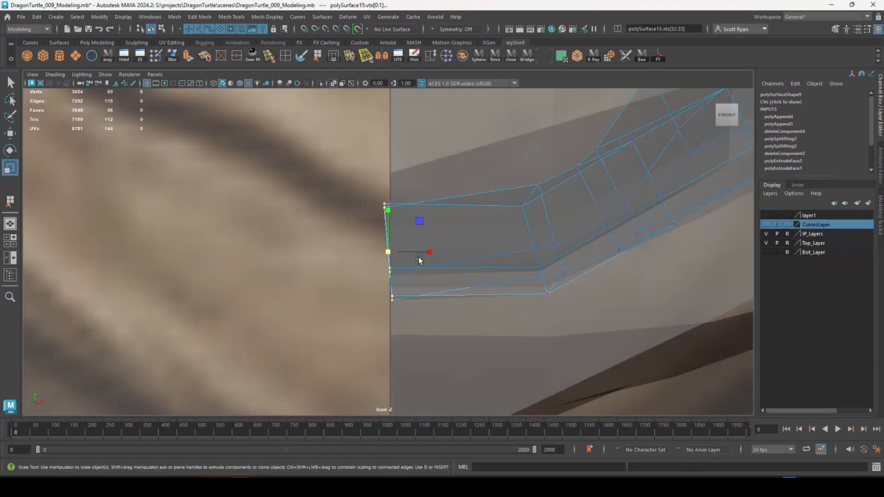
drag(419, 257, 320, 277)
key(w)
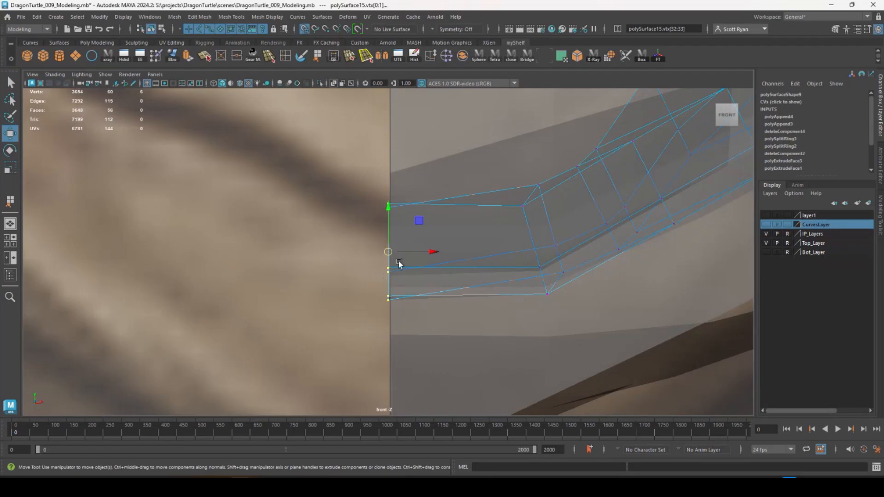
drag(404, 252, 406, 253)
Snap the upper strip's front end vertices to the model's centre line in the front view
alt+middle_drag(464, 99, 435, 419)
alt+middle_drag(399, 96, 402, 70)
drag(417, 286, 395, 157)
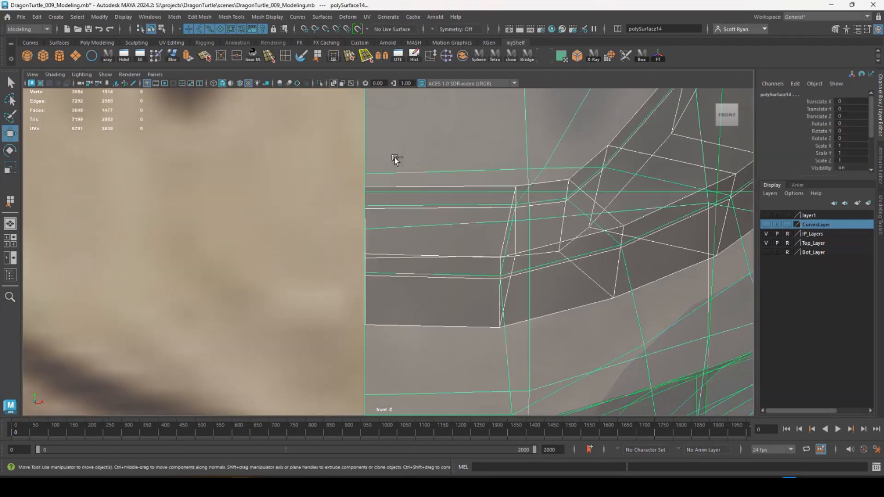
key(space)
drag(573, 199, 444, 168)
click(516, 327)
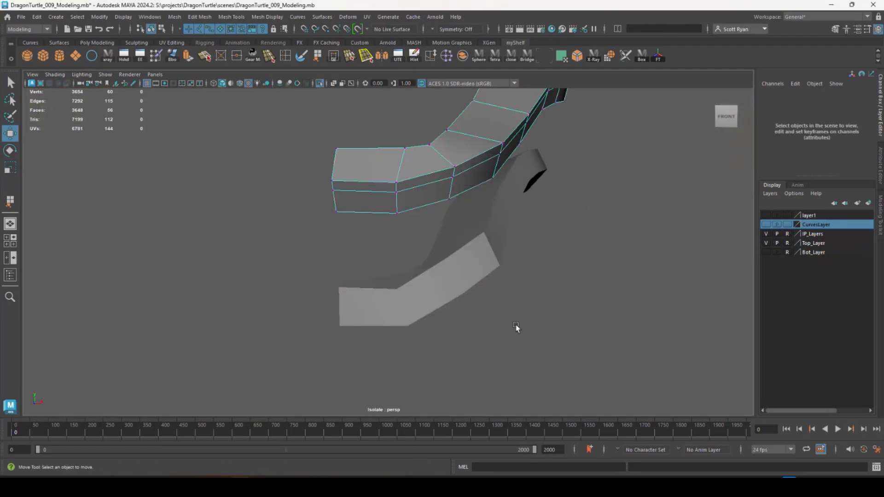
key(space)
drag(402, 358, 398, 365)
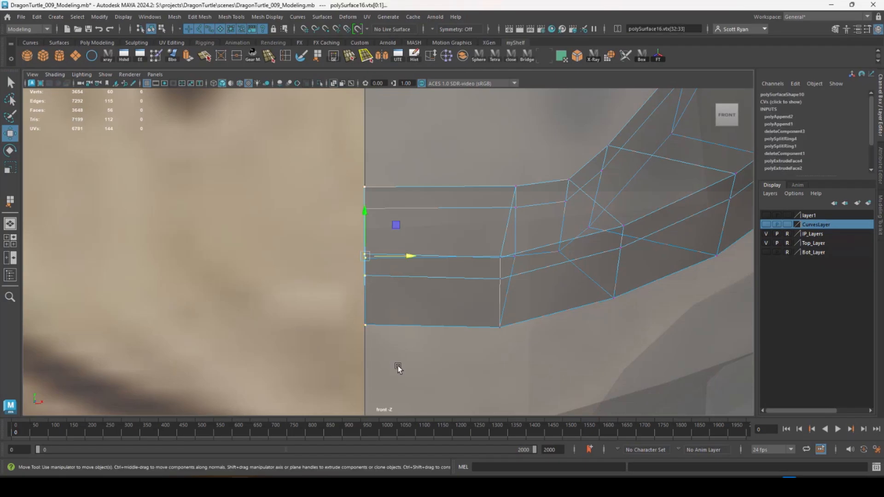
drag(382, 256, 384, 256)
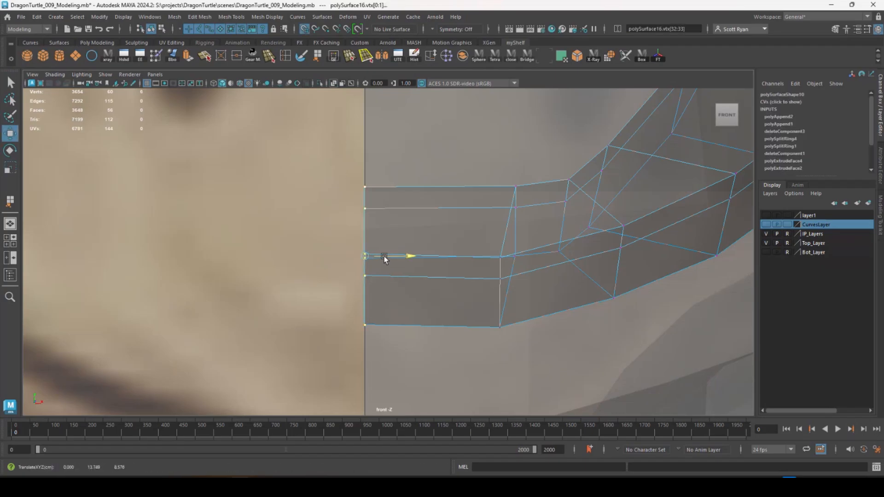
key(space)
key(space)
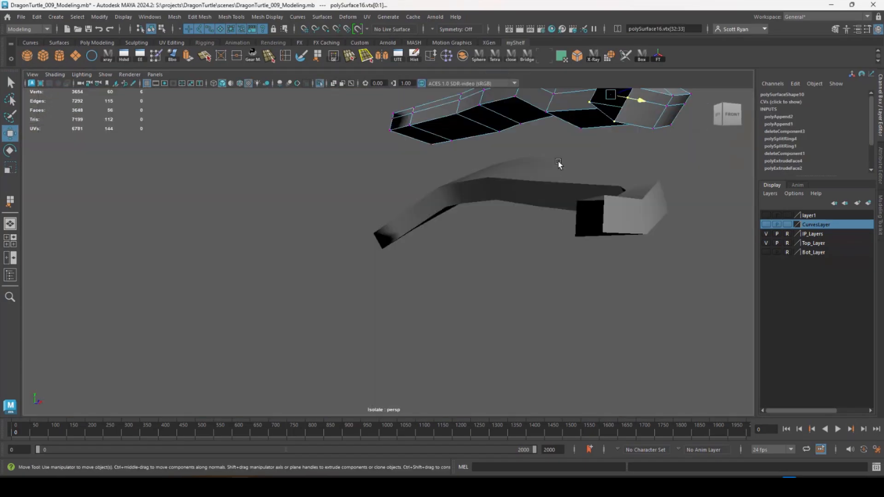
Delete the loop of faces running along the top side of the upper strip
alt+drag(561, 165, 214, 258)
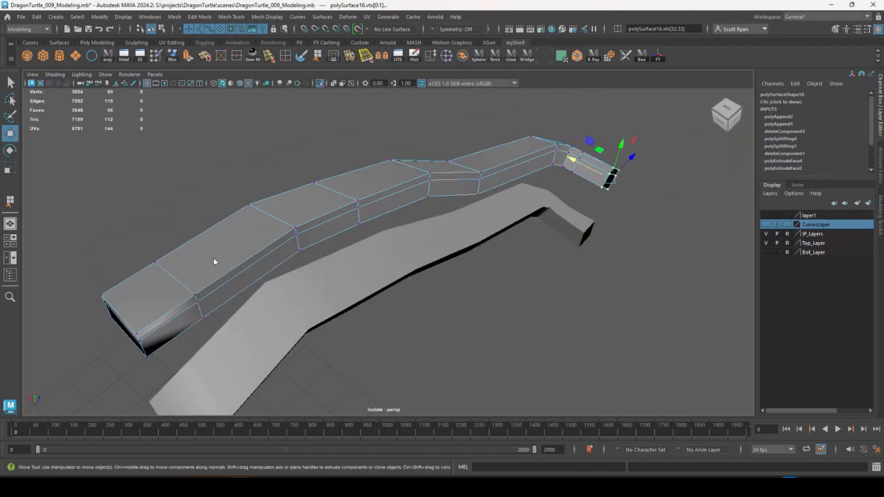
alt+drag(163, 284, 208, 249)
click(492, 303)
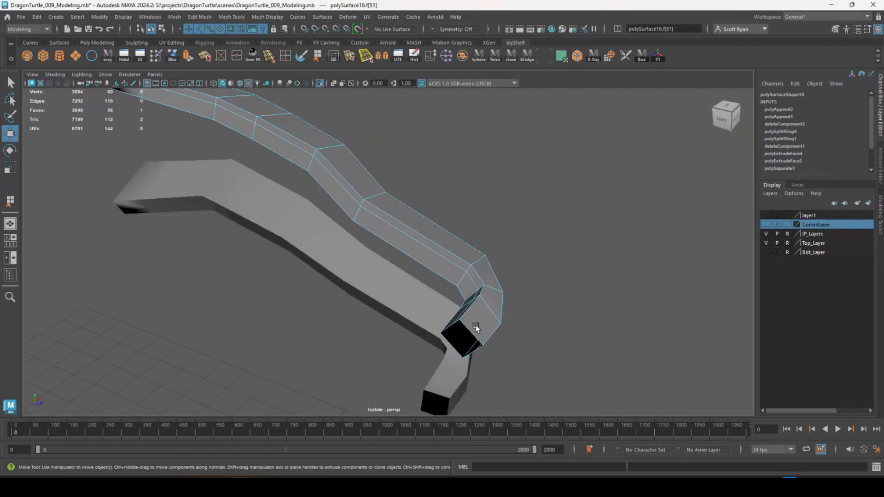
shift+double_click(476, 326)
key(Delete)
Delete the loop of faces running along the underside of the lower strip
alt+drag(387, 316, 419, 254)
alt+middle_drag(419, 253, 520, 290)
right_drag(151, 290, 152, 234)
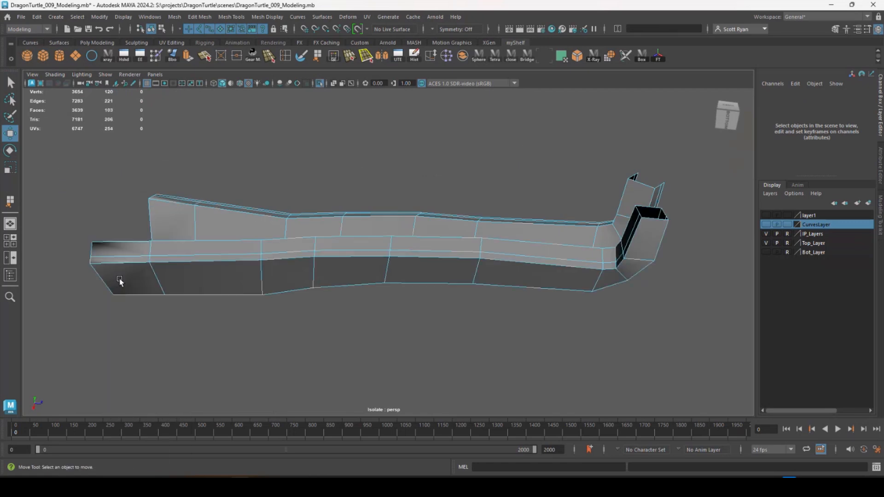
click(121, 281)
shift+double_click(651, 247)
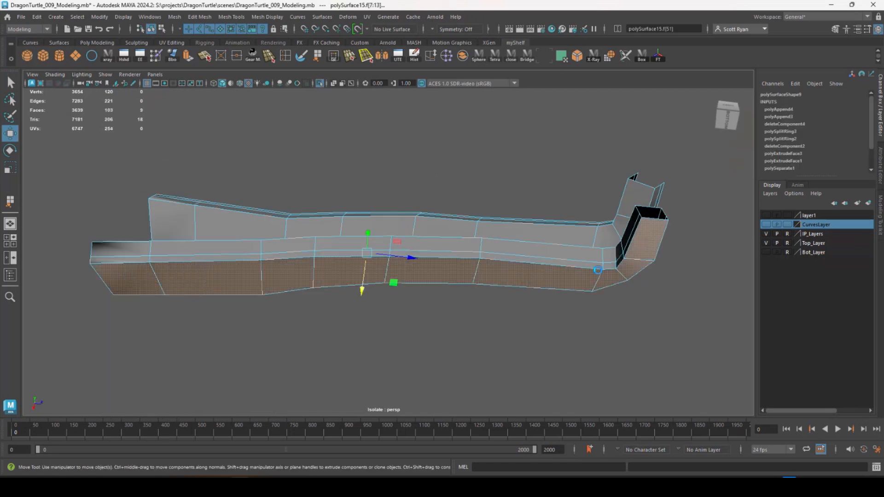
key(Delete)
Slide the lower strip's two lengthwise upper edge loops with the Slide Edge tool to soften its profile
alt+drag(514, 270, 344, 218)
double_click(235, 249)
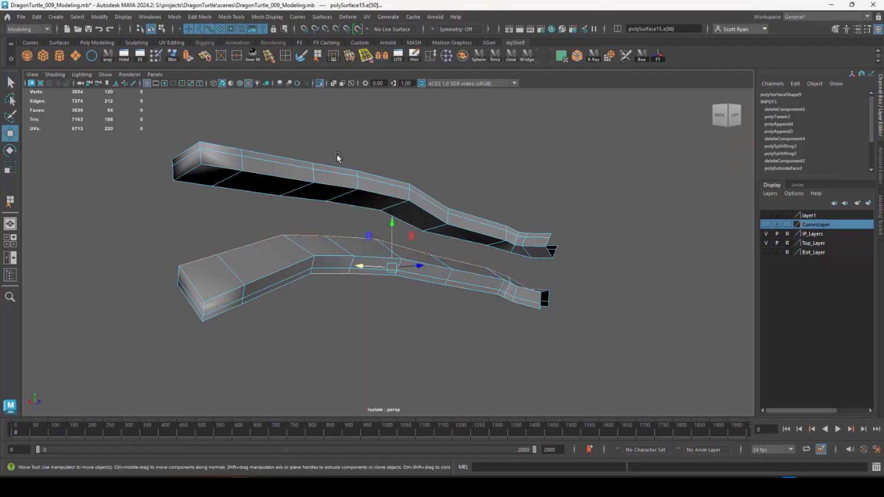
click(432, 57)
middle_drag(460, 201, 439, 192)
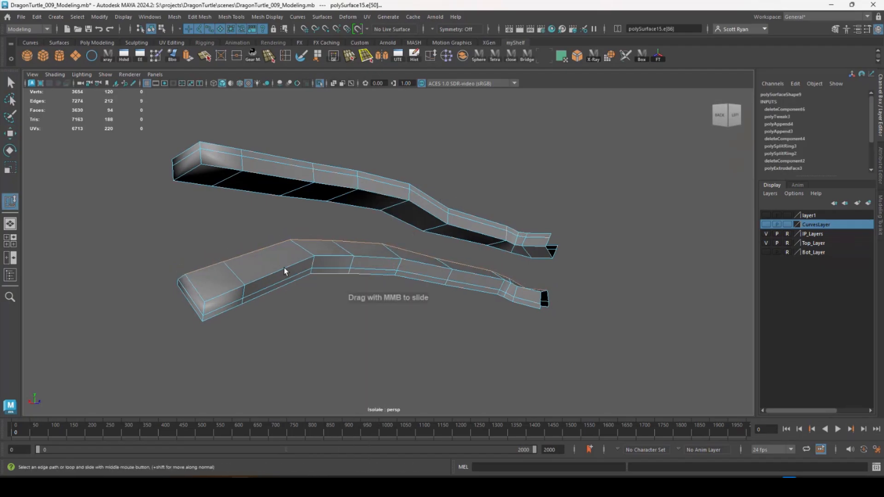
middle_drag(350, 291, 333, 289)
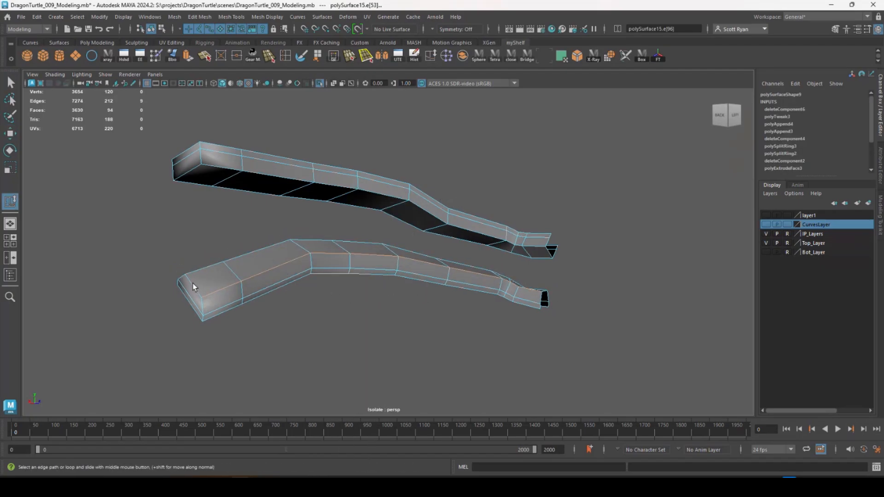
Slide the upper strip's lengthwise edge loops and its rear corner edge to round its profile
mouse_move(224, 277)
alt+mouse_down()
mouse_move(200, 267)
mouse_move(220, 277)
alt+mouse_up()
middle_drag(239, 189, 269, 220)
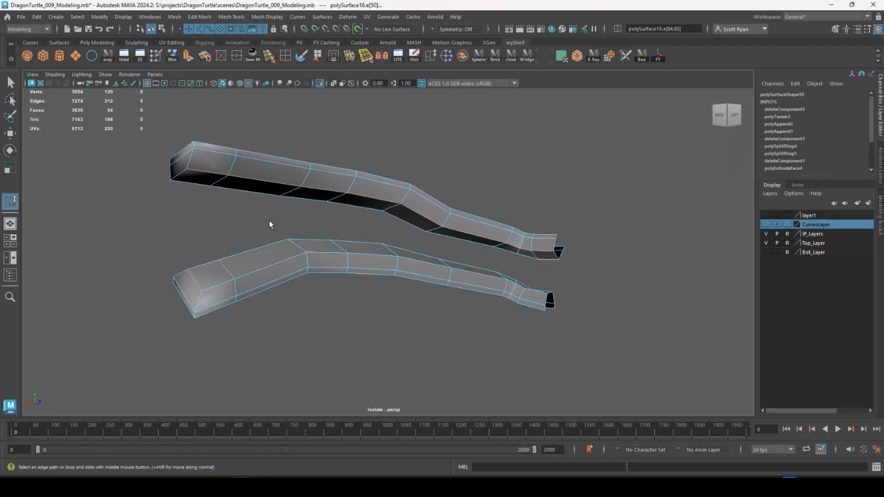
double_click(194, 183)
middle_drag(194, 184, 234, 215)
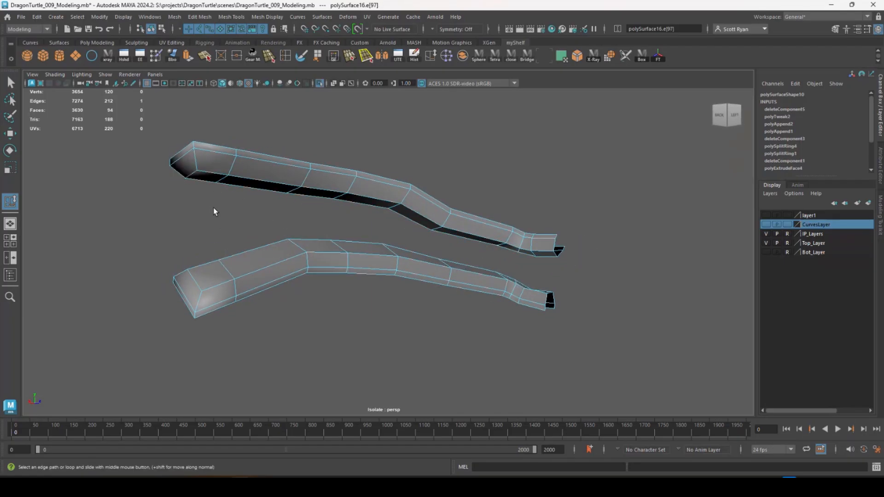
Smooth the upper strip and the lower strip with one division each
alt+drag(214, 208, 285, 224)
key(w)
right_drag(328, 175, 355, 169)
alt+drag(360, 244, 309, 227)
click(175, 17)
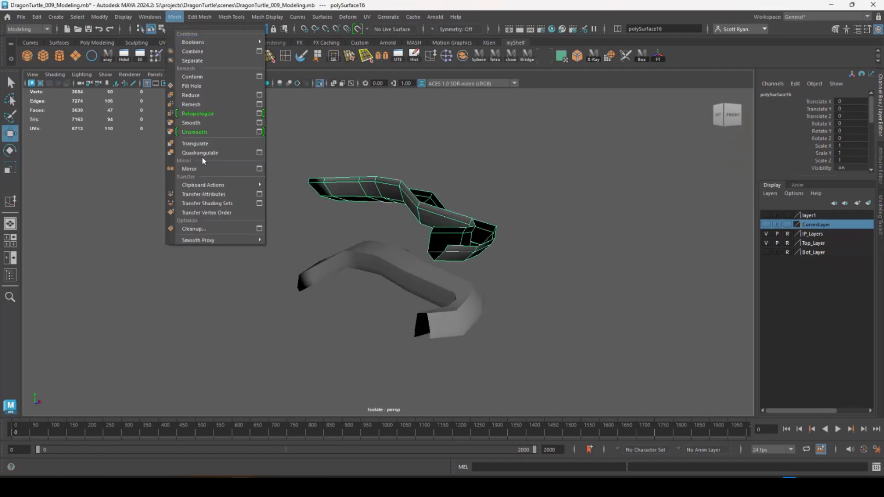
click(191, 123)
click(367, 255)
click(175, 17)
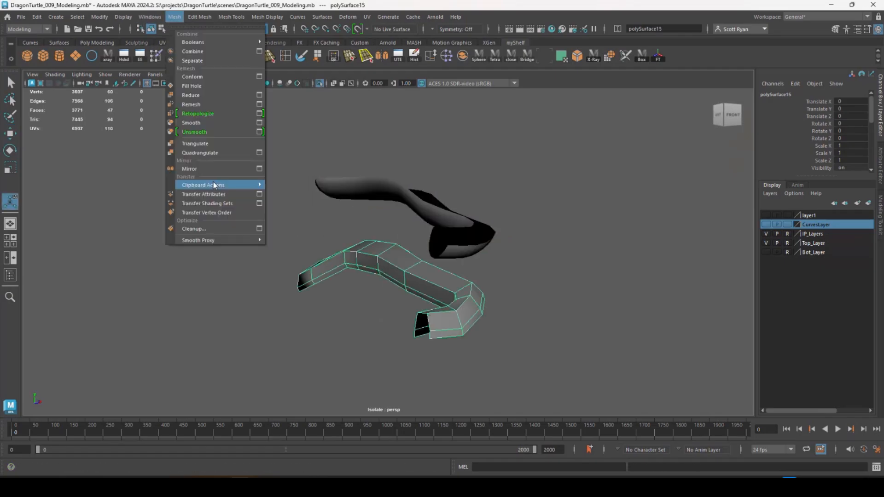
click(192, 122)
click(206, 183)
Mirror the lower strip across the world X axis in the negative direction and merge the border at the centre
alt+drag(206, 183, 267, 252)
click(369, 271)
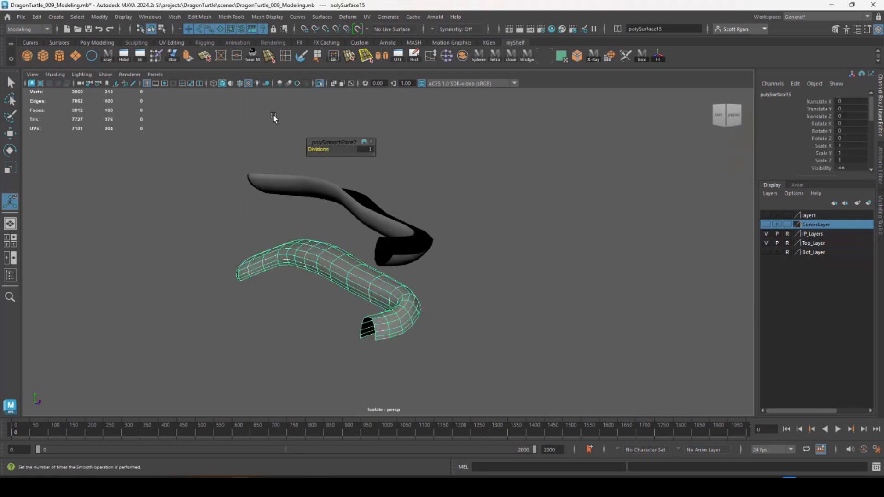
alt+drag(369, 271, 199, 235)
click(174, 16)
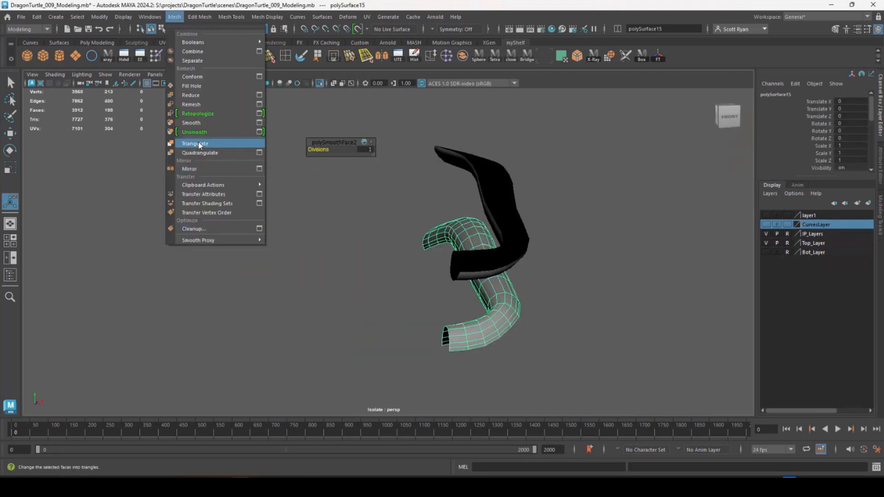
click(196, 169)
alt+drag(472, 290, 405, 269)
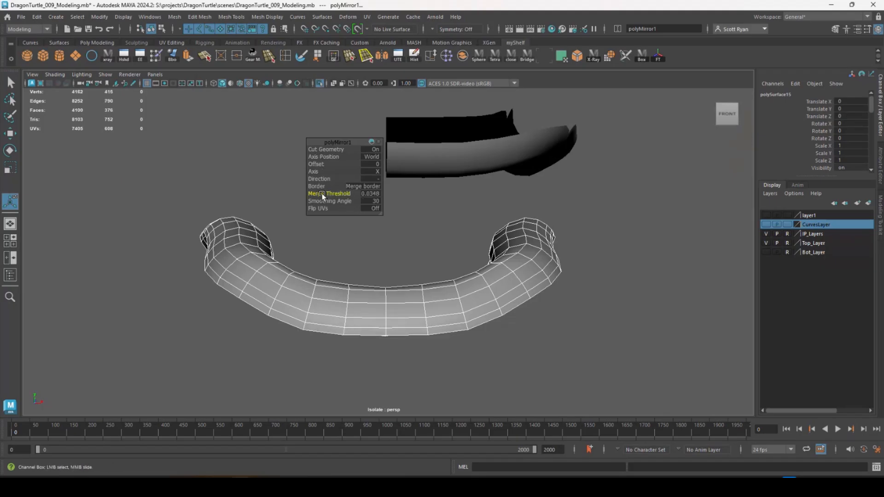
alt+drag(323, 195, 419, 310)
alt+drag(323, 192, 474, 317)
Mirror the upper strip across the world X axis in the negative direction with the merge threshold at 0
click(437, 199)
click(174, 17)
click(190, 169)
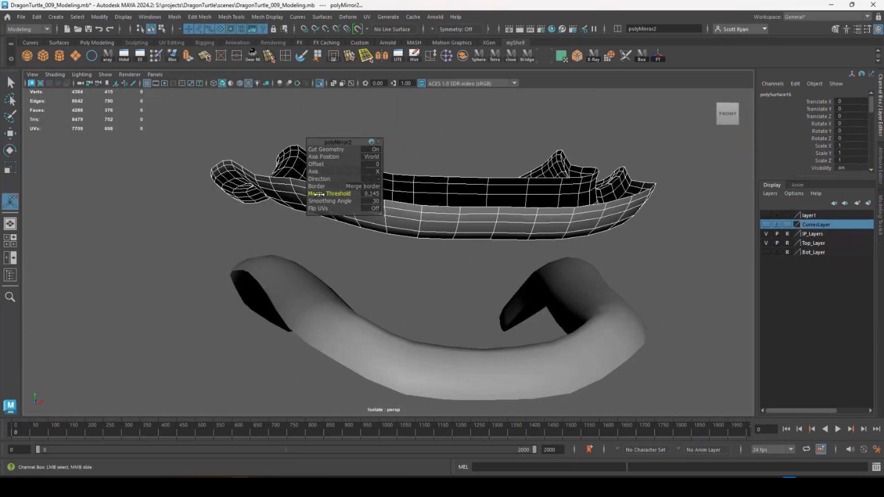
alt+drag(442, 216, 474, 212)
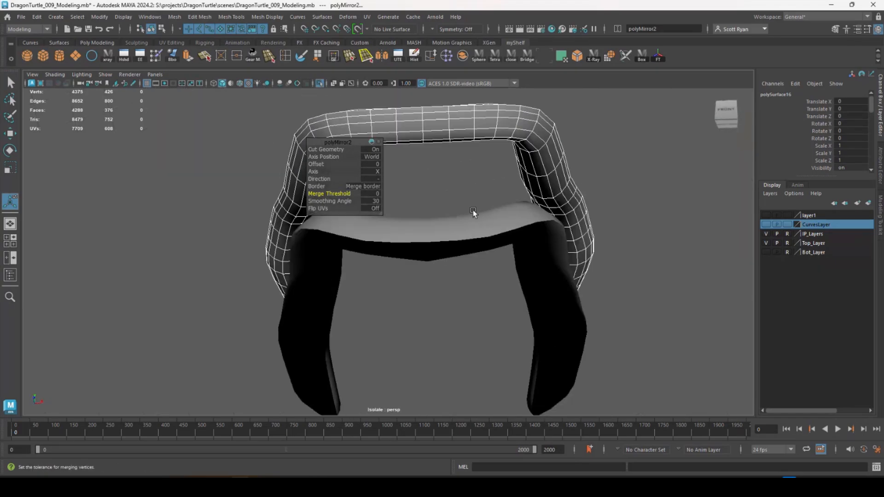
Delete the construction history of both mirrored strips and clear the selection
click(477, 232)
shift+click(454, 129)
click(416, 55)
alt+drag(546, 161, 474, 203)
click(439, 189)
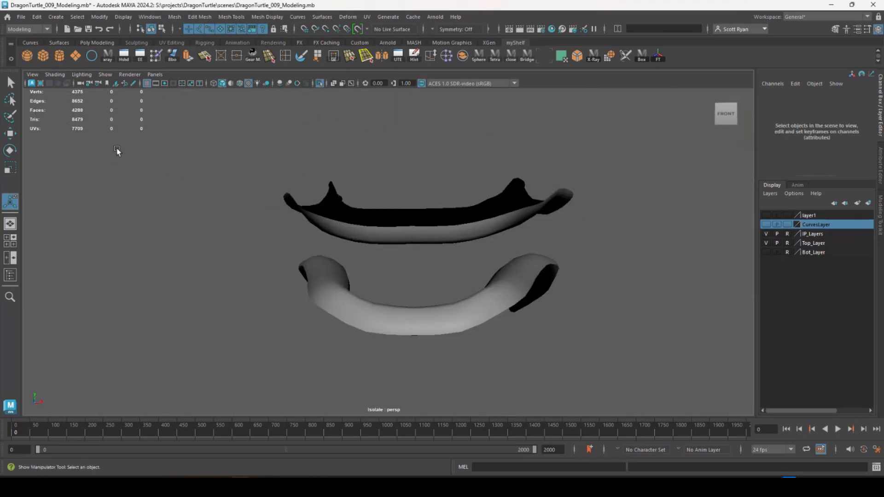
Create a polygon cube, move it up to the front of the strips and scale it down to about 0.17
click(43, 55)
scroll(422, 328, down, 10)
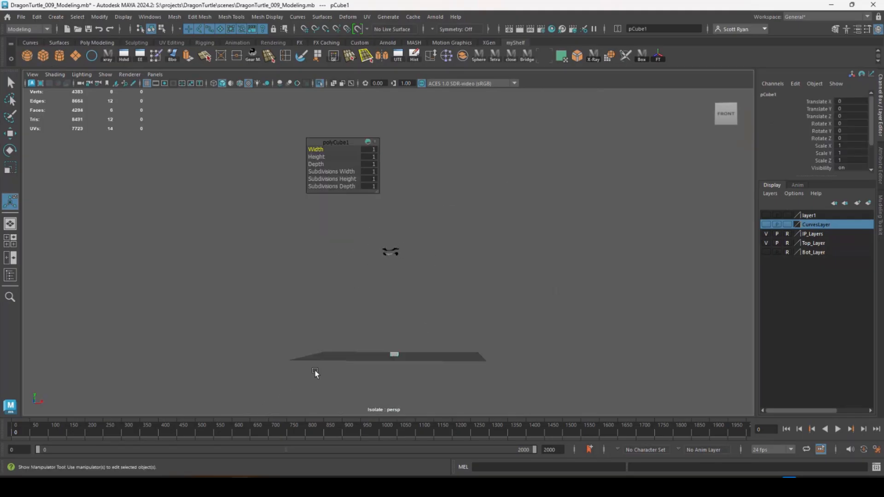
key(w)
drag(394, 315, 460, 244)
key(f)
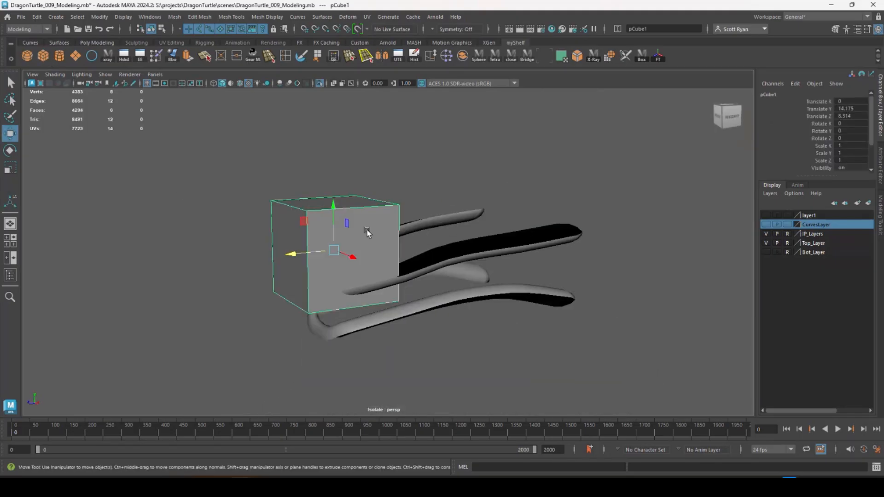
key(r)
drag(327, 319, 267, 336)
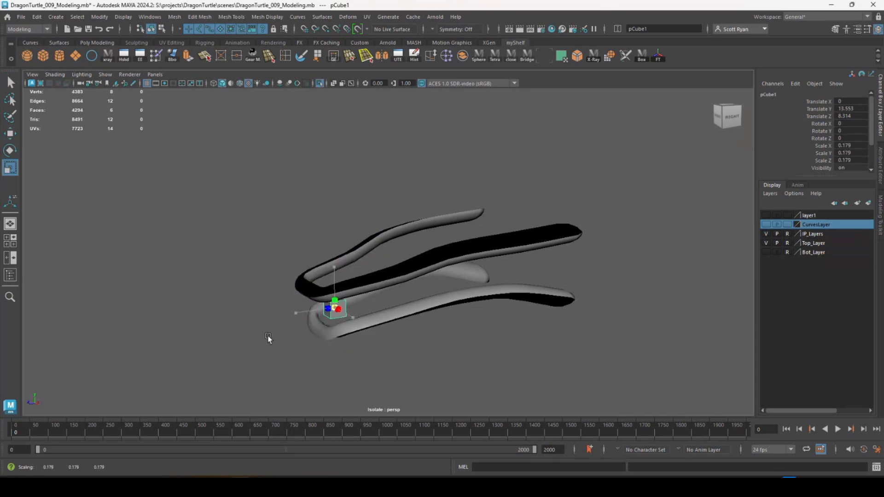
Position the cube on the lower strip's front centre at Y 13.392, Z 8.462 and scale it to about 0.055
key(w)
alt+right_drag(322, 350, 548, 402)
alt+drag(547, 402, 389, 316)
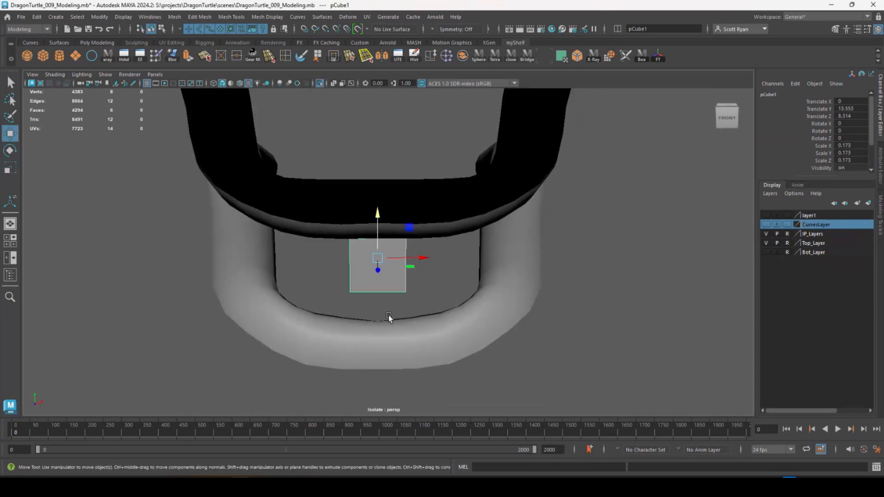
drag(384, 261, 363, 337)
key(r)
alt+drag(364, 337, 387, 336)
key(w)
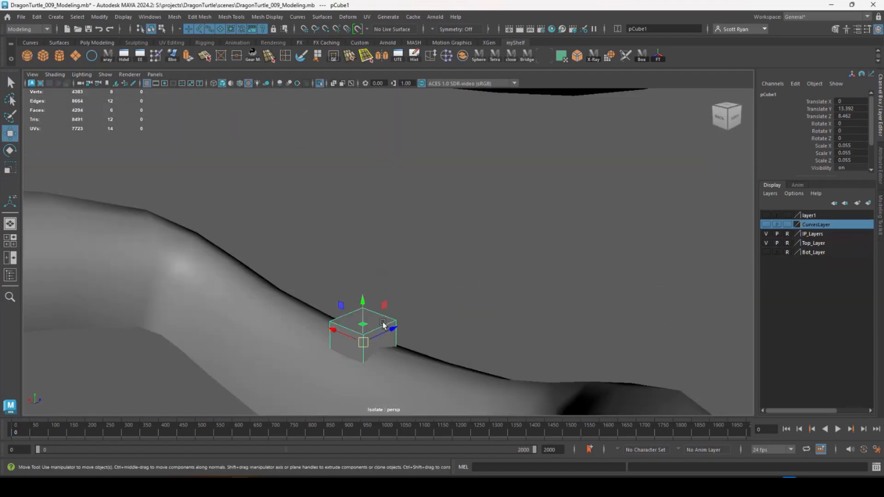
Extrude the small cube's top face upward to form the lower part of a tooth
right_drag(383, 322, 381, 351)
click(367, 322)
key(ctrl+e)
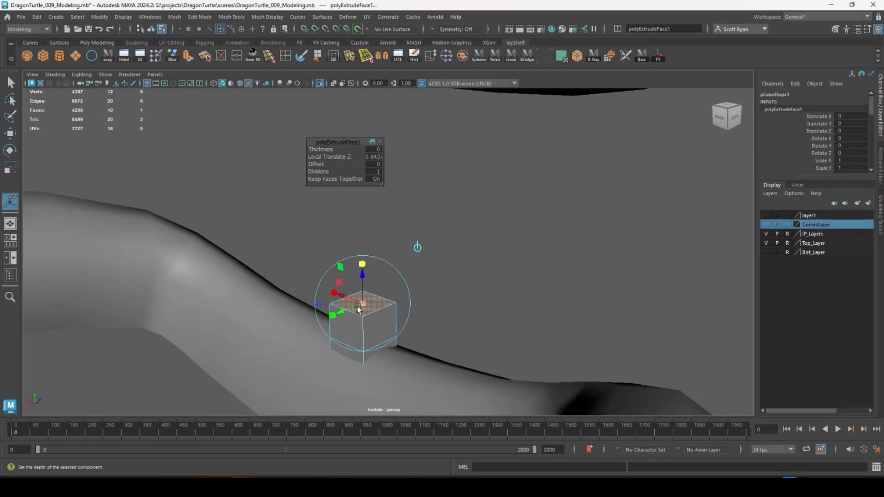
alt+drag(346, 280, 287, 275)
Extrude the tooth's top face again by about 0.071 and shrink it into a narrow tip
click(190, 58)
drag(329, 234, 302, 196)
alt+drag(303, 196, 288, 213)
click(298, 210)
drag(309, 247, 216, 265)
mouse_move(216, 265)
alt+right_down()
mouse_move(162, 272)
mouse_move(207, 271)
alt+right_up()
alt+drag(207, 272, 255, 270)
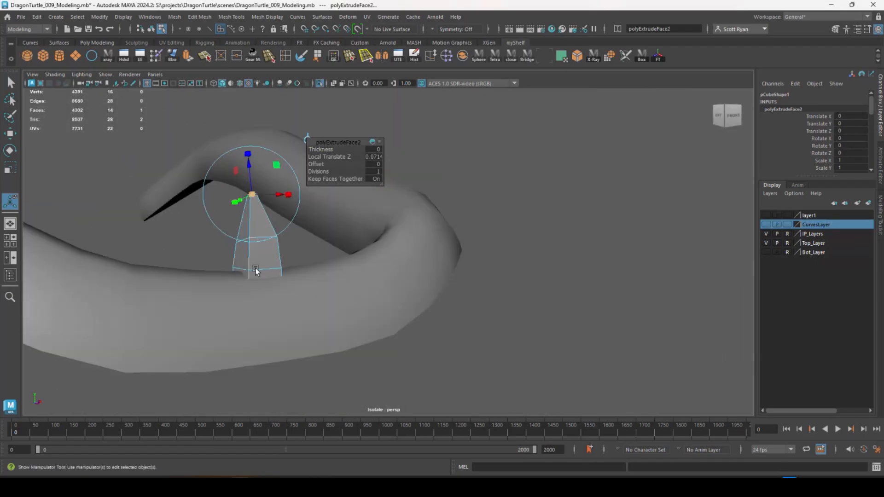
Delete the bottom face of the tooth and return to object selection
alt+middle_drag(255, 270, 320, 309)
alt+right_drag(320, 309, 350, 322)
alt+drag(350, 322, 410, 302)
right_drag(410, 302, 456, 196)
alt+drag(421, 352, 488, 292)
right_drag(431, 329, 431, 237)
key(Delete)
right_drag(429, 324, 468, 199)
alt+drag(428, 306, 351, 354)
Smooth the tooth mesh twice with one division each time
click(174, 17)
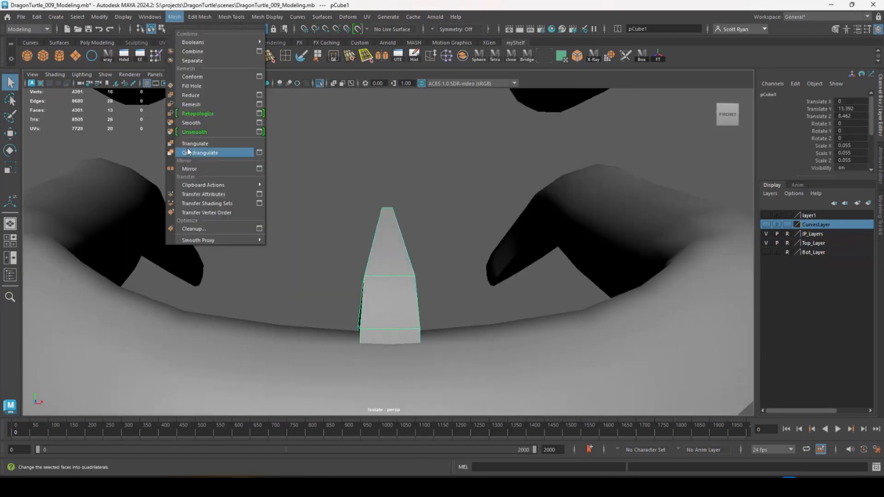
click(192, 123)
key(t)
alt+drag(394, 272, 289, 216)
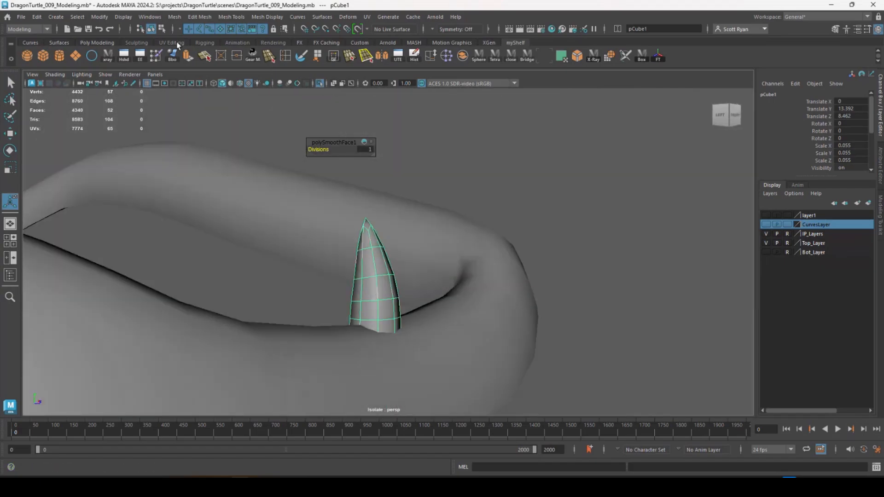
click(175, 17)
click(200, 134)
Freeze the tooth's transformations
alt+drag(350, 290, 258, 294)
click(100, 16)
click(131, 60)
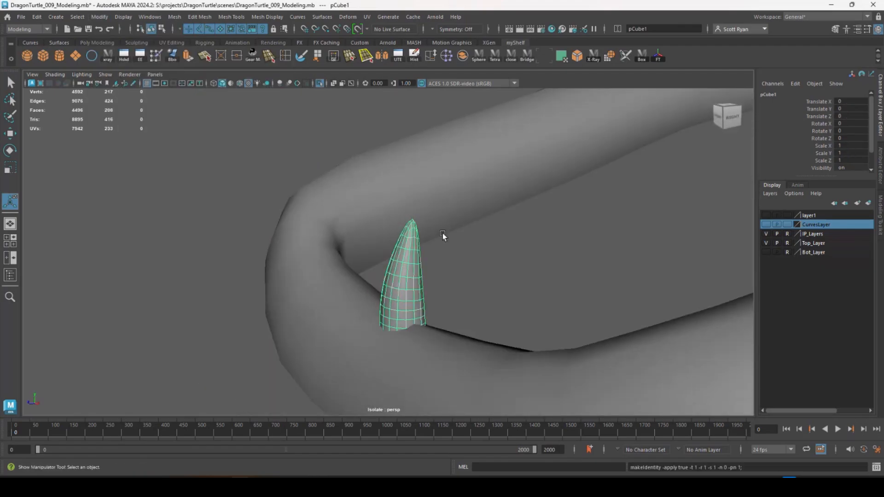
alt+drag(442, 237, 488, 300)
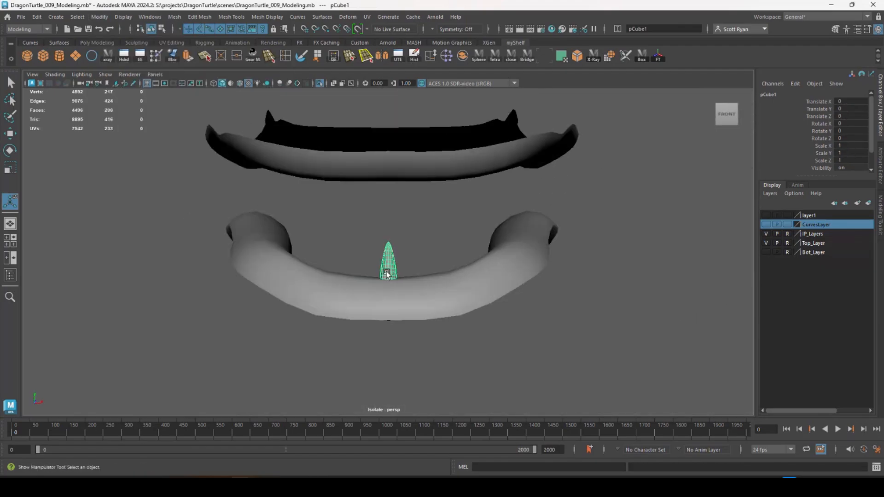
Duplicate the tooth and move the copy to the upper strip's front centre, about 0.304 in Y and 0.145 in Z
scroll(492, 302, up, 3)
key(ctrl+d)
key(w)
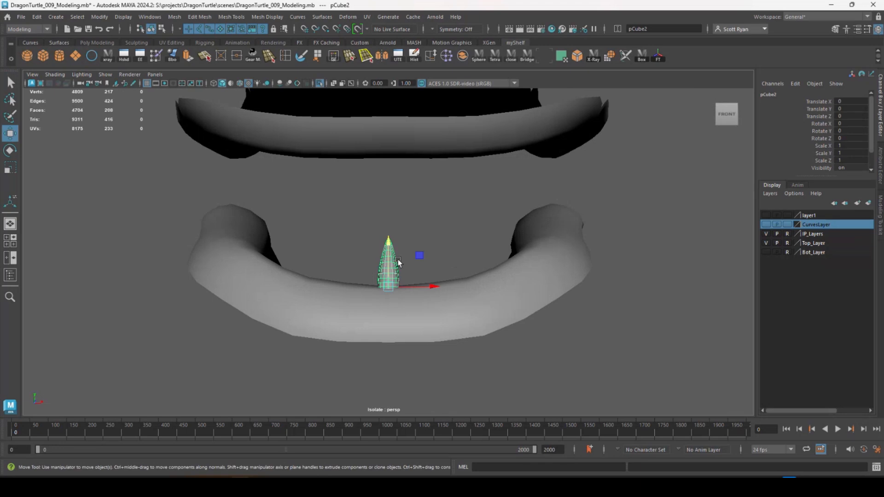
alt+drag(397, 258, 378, 161)
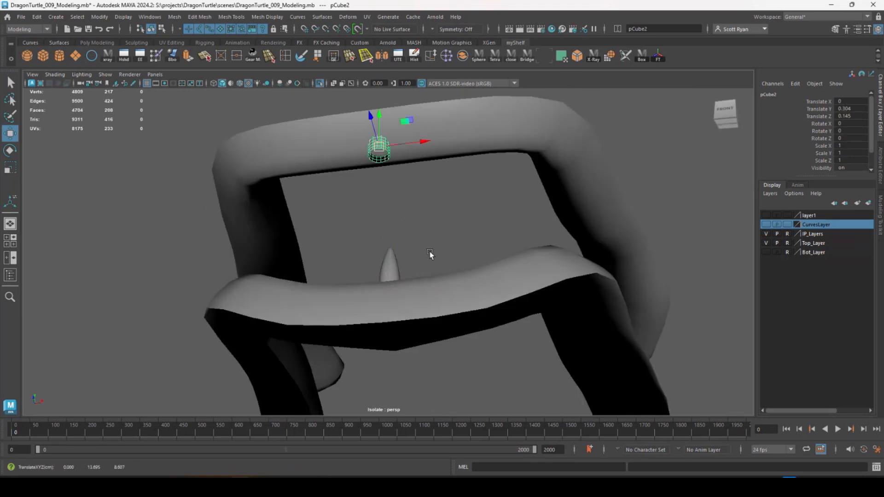
Show wireframe on the shaded models and snap the copied tooth to the upper strip's front centre vertex, at 0.291 in Y and 0.106 in Z
alt+drag(430, 254, 380, 239)
click(240, 83)
scroll(361, 180, up, 2)
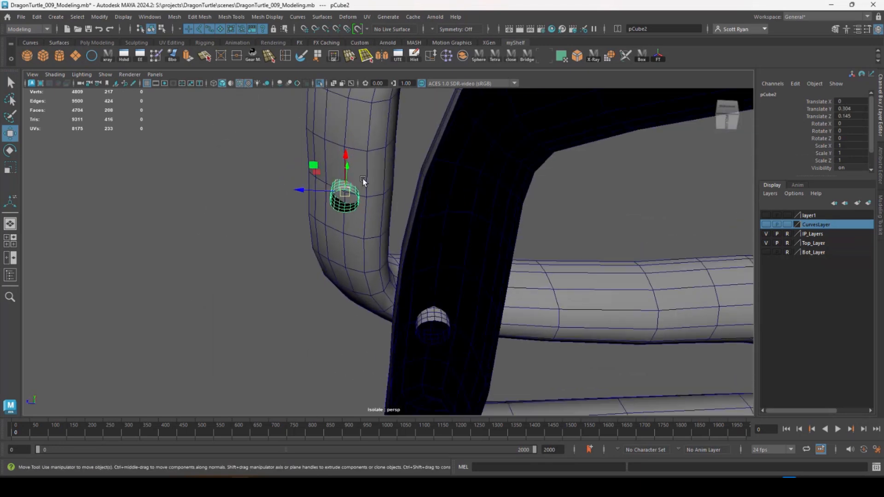
key(v)
mouse_move(346, 193)
mouse_down()
mouse_move(358, 185)
mouse_move(345, 197)
mouse_move(388, 223)
mouse_move(306, 207)
mouse_move(424, 172)
mouse_move(460, 178)
mouse_up()
Flip the upper tooth to point downward with rotations of -180 in X and 180 in Y, and freeze its transformations
key(e)
click(100, 17)
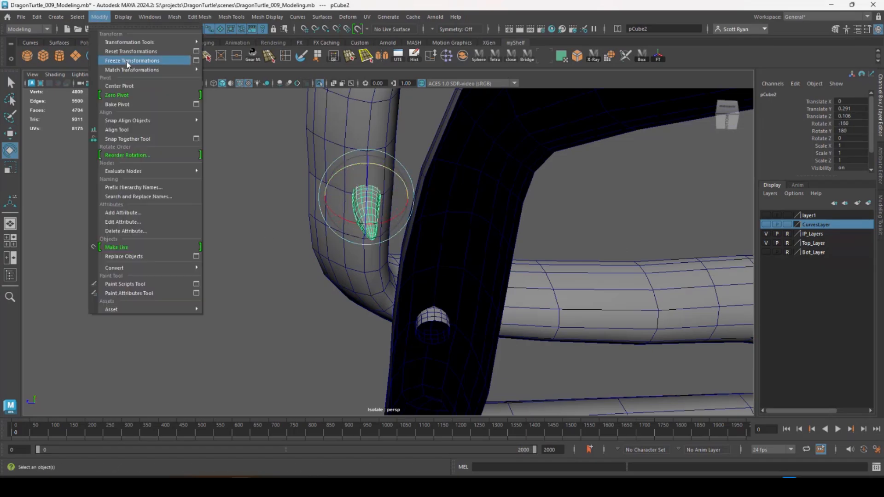
click(127, 61)
alt+drag(267, 212, 317, 251)
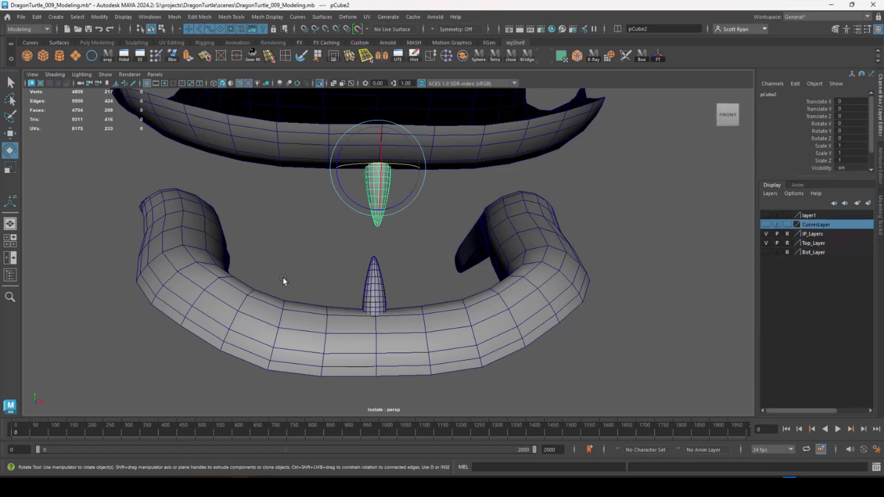
Select the lengthwise edge loop running along the top of the lower gum strip, including the stretch around the front
alt+drag(516, 246, 357, 281)
click(443, 256)
right_drag(364, 254, 363, 208)
double_click(267, 280)
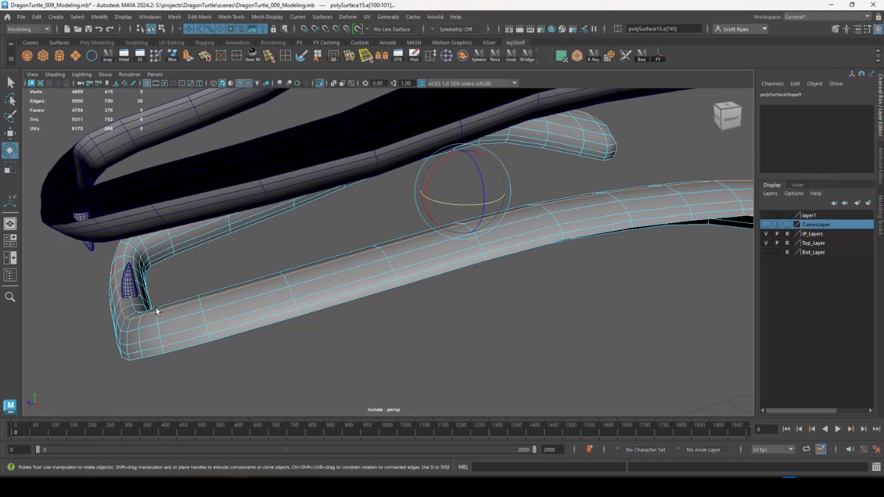
shift+double_click(134, 307)
alt+drag(193, 304, 131, 299)
Deselect the edges at both rear ends of the lower strip from the edge loop selection
alt+middle_drag(581, 281, 357, 274)
alt+drag(357, 274, 304, 276)
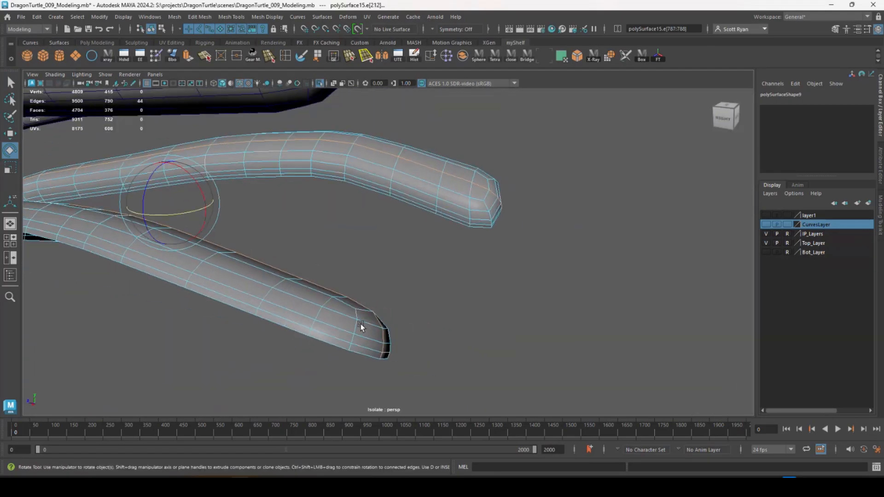
ctrl+drag(361, 324, 400, 294)
ctrl+drag(474, 176, 512, 215)
alt+drag(497, 217, 537, 339)
Set the animation end time to 50
double_click(557, 450)
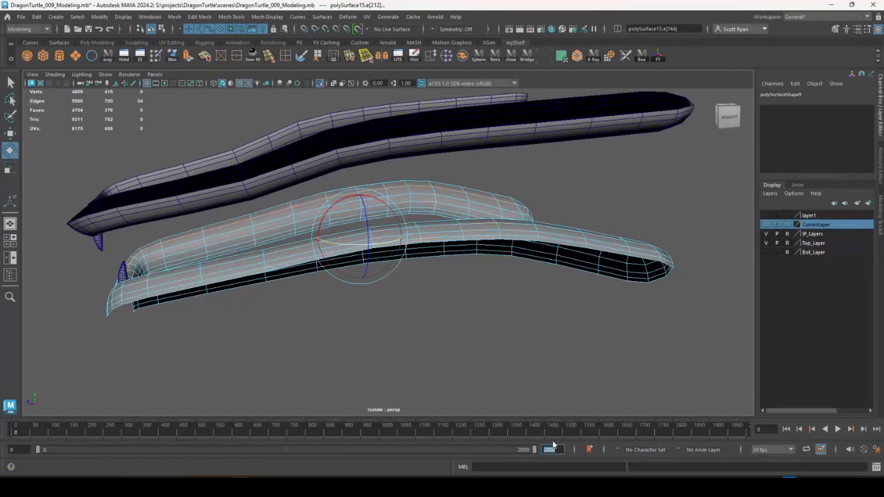
key(Return)
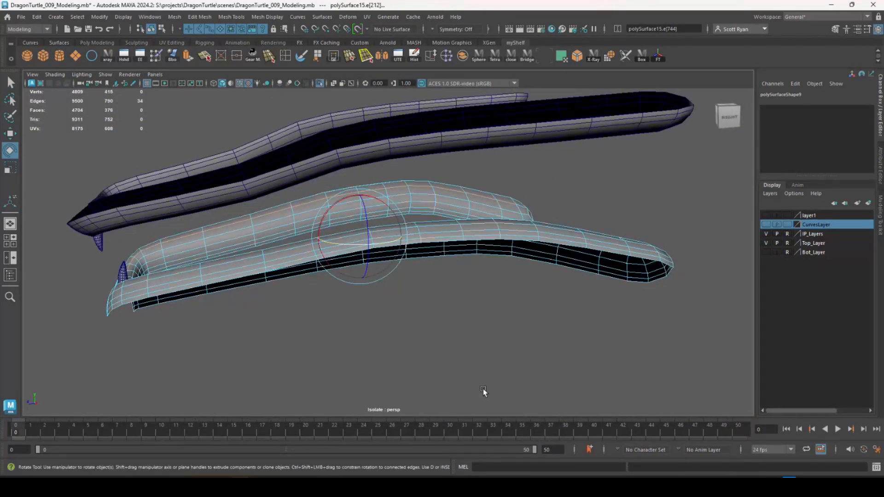
alt+drag(380, 330, 458, 356)
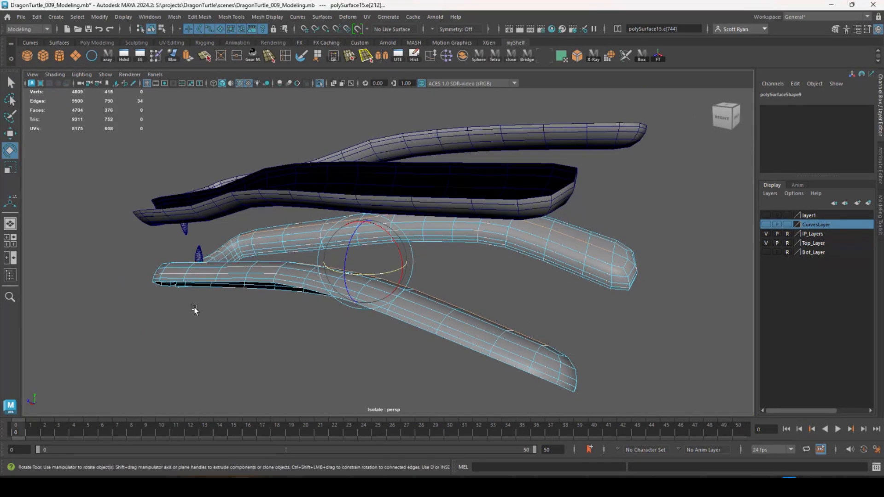
Convert the selected edge loop on the lower strip to a curve with Polygon Edges to Curve
alt+drag(195, 308, 247, 234)
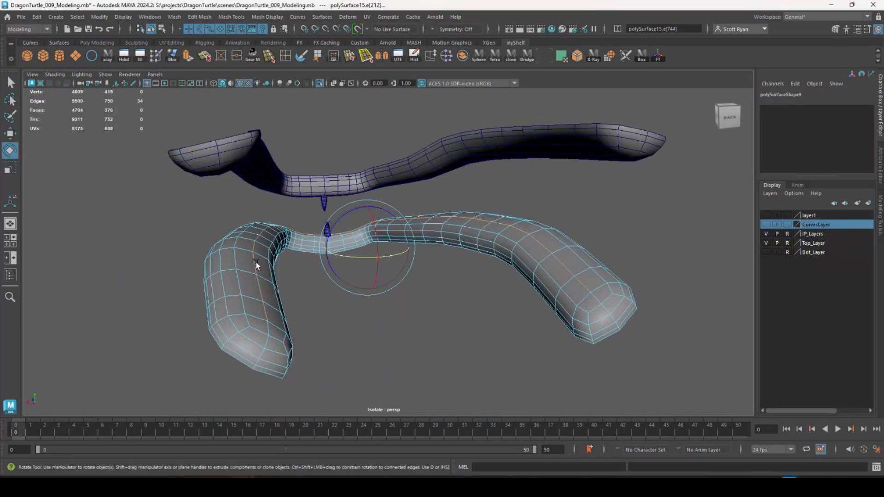
alt+drag(531, 273, 397, 276)
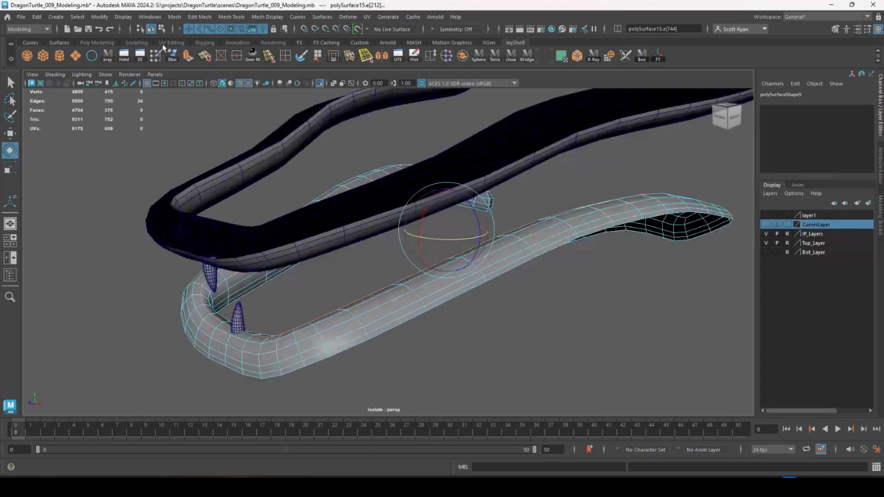
click(100, 17)
mouse_move(136, 267)
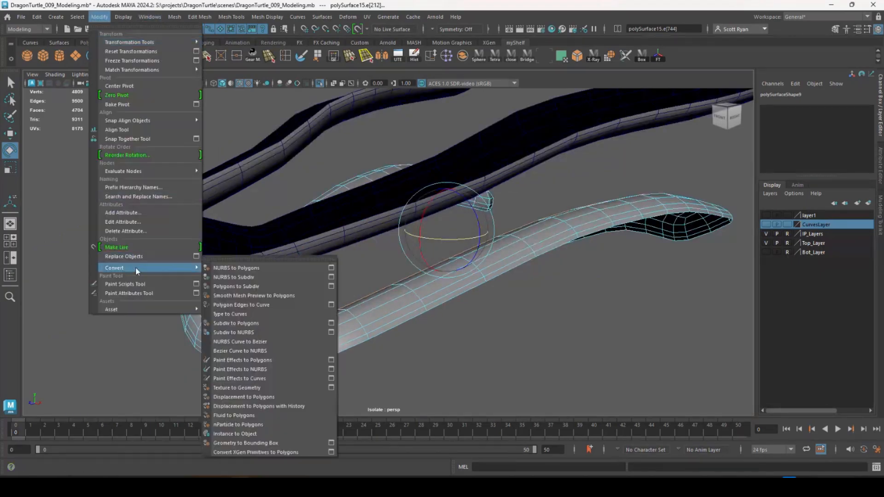
click(249, 306)
Select the lower tooth with the new curve and attach it to the curve as a motion path, using the Rigging commands
alt+drag(249, 306, 330, 313)
click(302, 294)
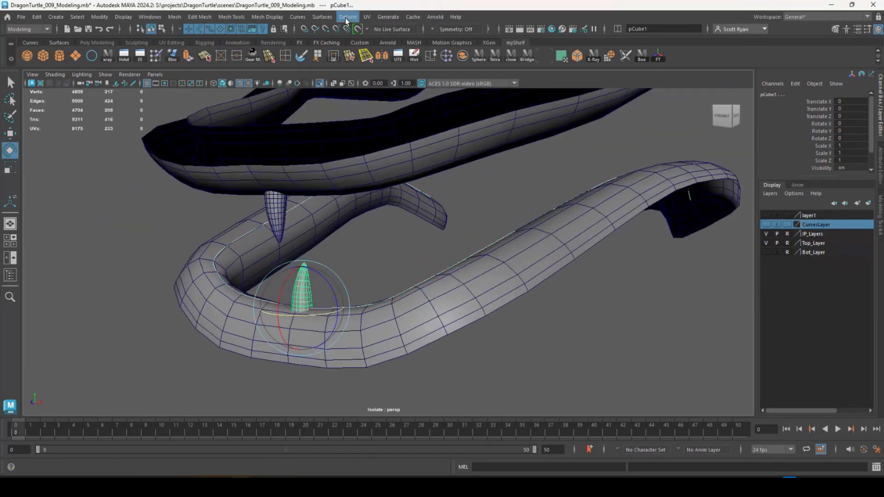
click(32, 29)
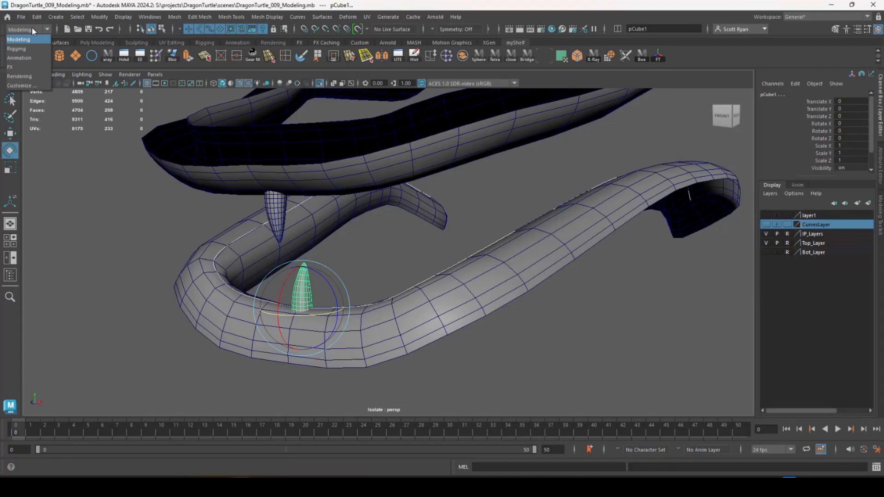
click(24, 52)
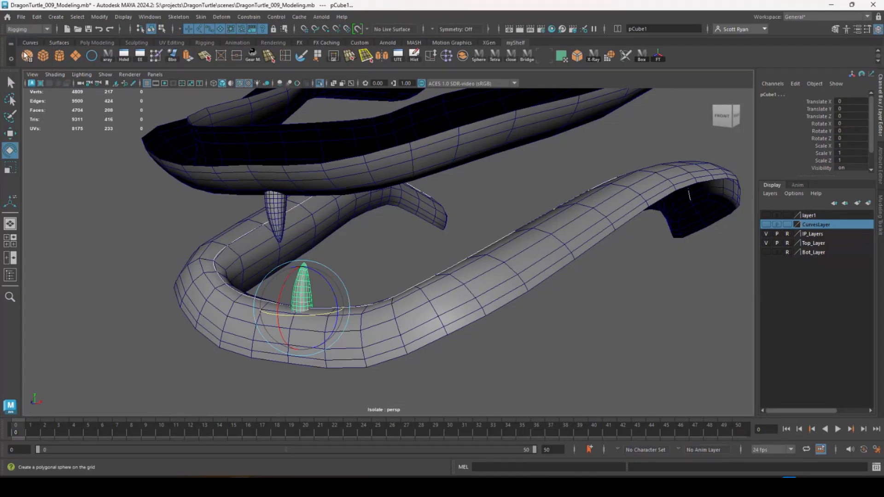
click(245, 17)
mouse_move(330, 108)
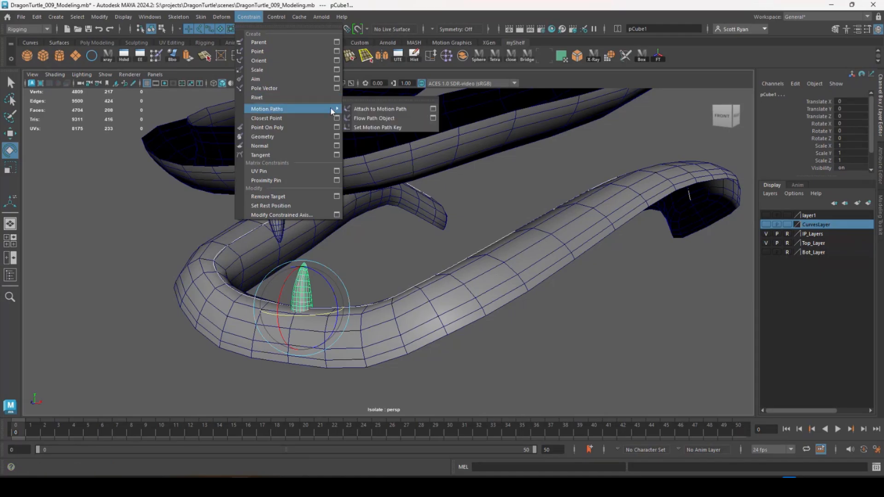
click(389, 108)
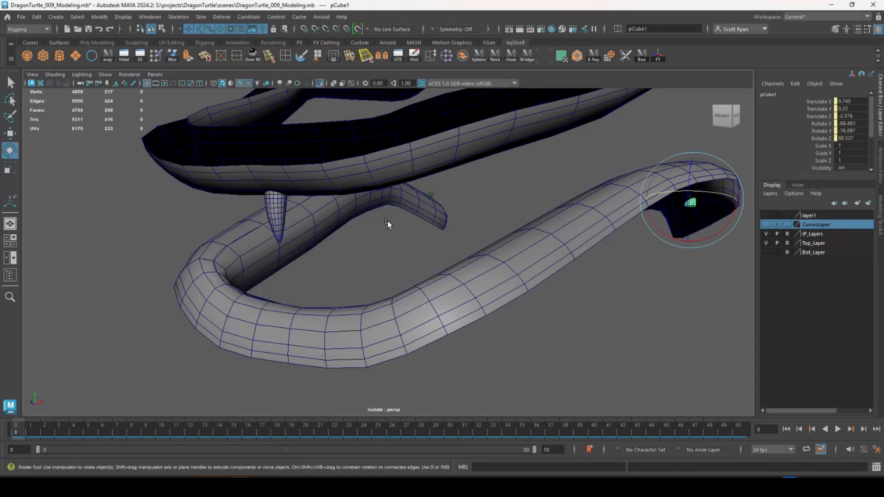
Scrub to frame 22 and set the tooth's motion path Up Twist to 180
drag(46, 432, 335, 431)
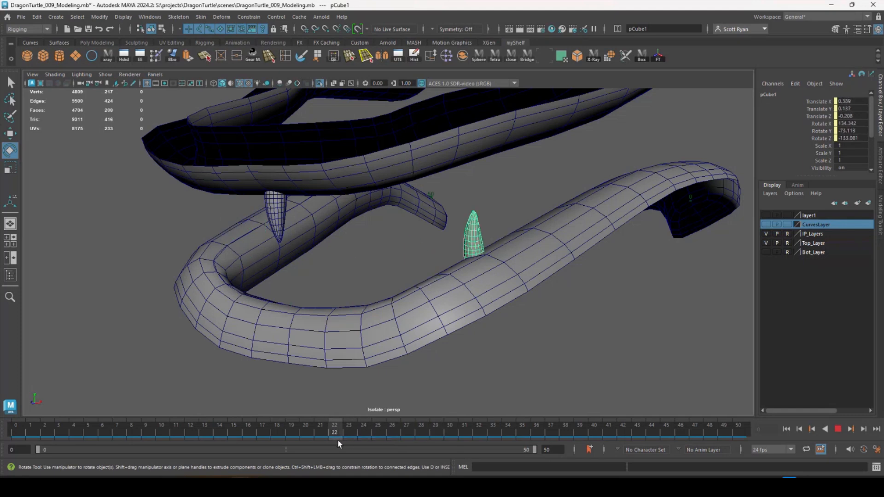
alt+drag(372, 367, 267, 262)
scroll(833, 150, down, 5)
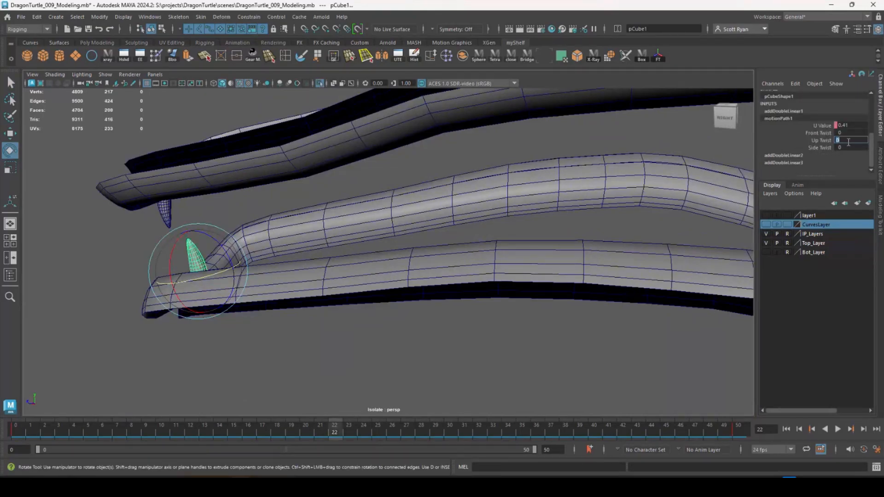
key(Return)
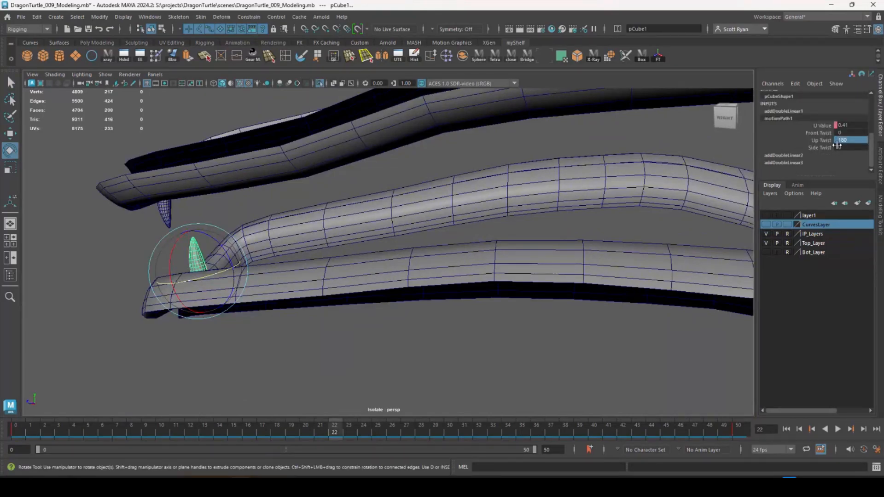
Scrub the tooth back to frame 0 and examine its position along the lower strip from several angles
alt+drag(321, 279, 452, 273)
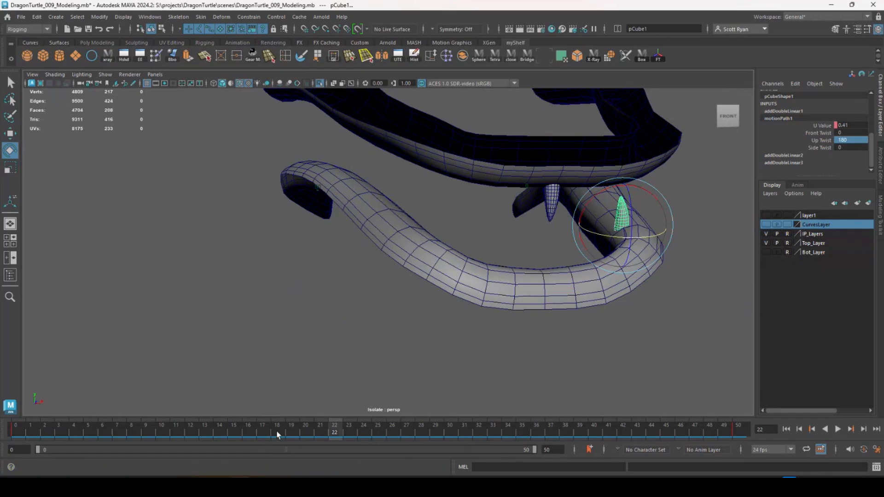
drag(274, 431, 165, 430)
drag(11, 433, 10, 433)
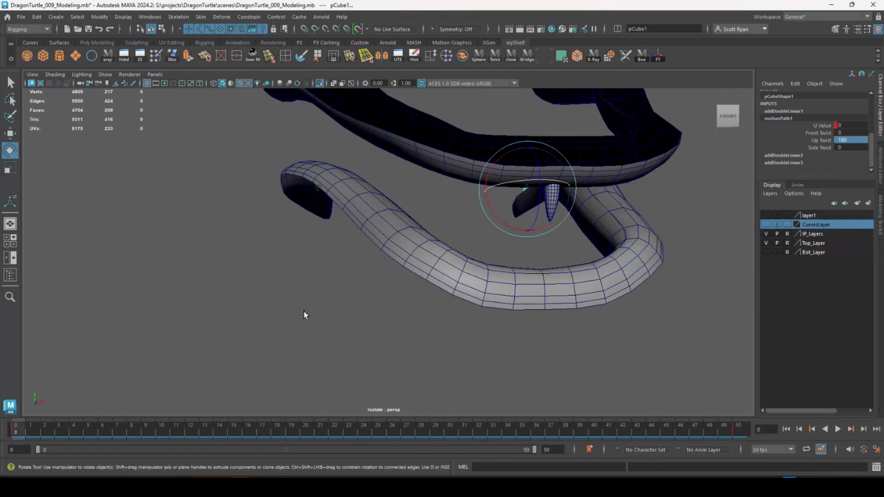
alt+drag(304, 313, 171, 324)
alt+middle_drag(318, 310, 242, 294)
alt+drag(588, 297, 453, 302)
alt+middle_drag(456, 302, 324, 287)
alt+drag(603, 228, 337, 332)
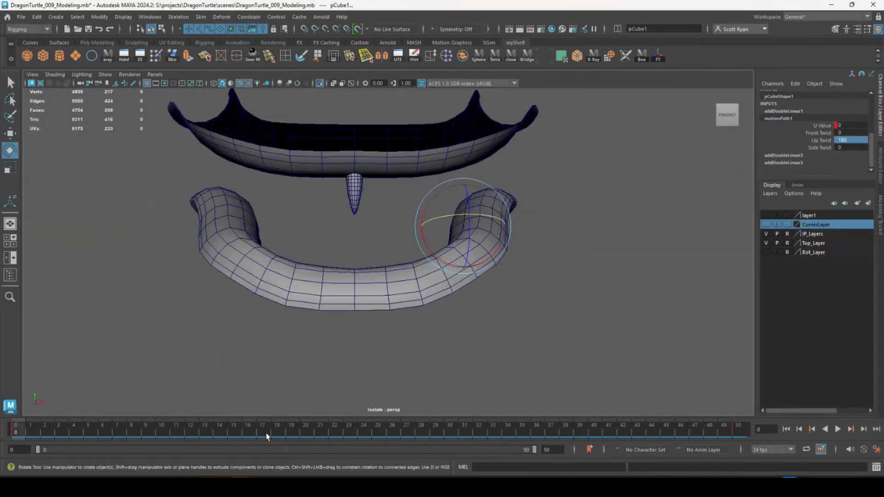
Scrub the timeline to frame 25 to check the tooth's placement at the lower strip's front centre
drag(267, 436, 386, 439)
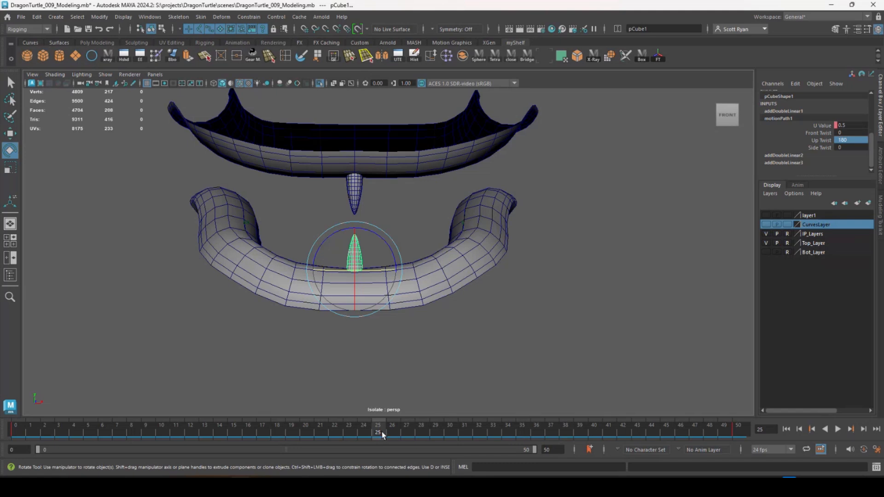
drag(379, 433, 382, 432)
mouse_move(377, 435)
mouse_down()
mouse_move(366, 430)
mouse_move(381, 431)
mouse_up()
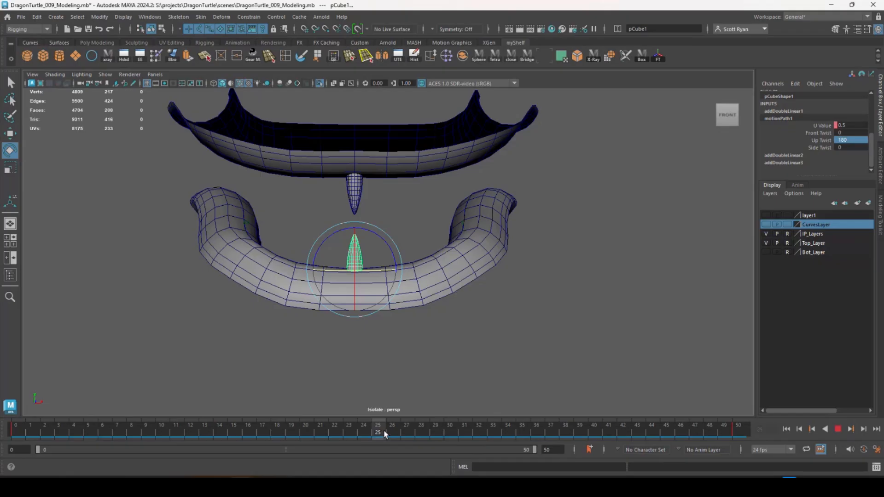
mouse_move(385, 433)
mouse_down()
mouse_move(369, 433)
mouse_move(391, 433)
mouse_move(378, 433)
mouse_up()
Give both keys of the motion path's U Value curve linear tangents in the Graph Editor, and recheck the tooth at frame 25
click(150, 17)
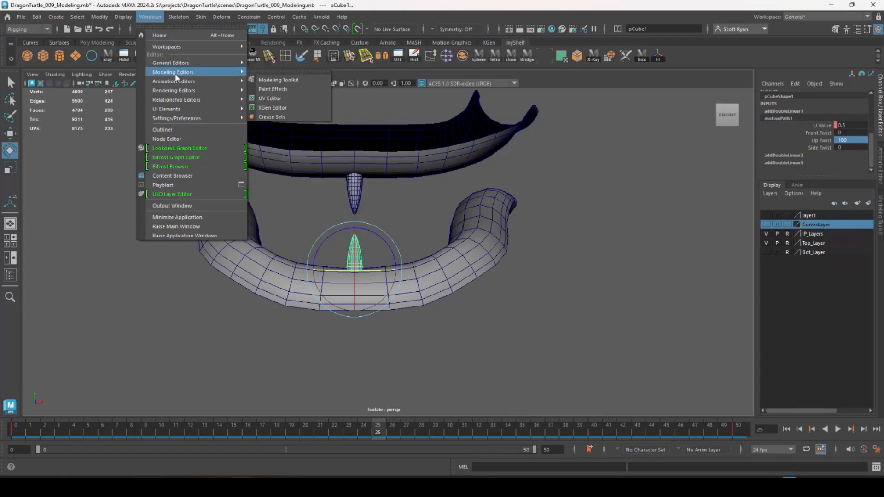
click(271, 89)
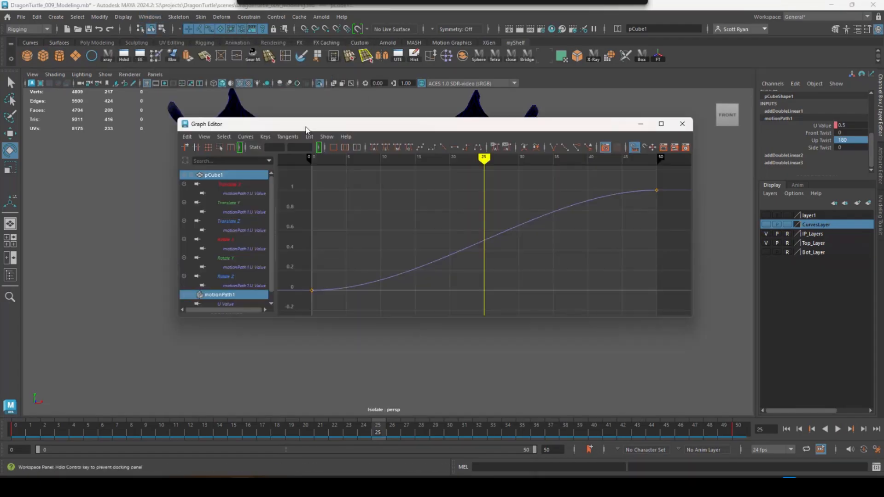
drag(664, 186, 306, 311)
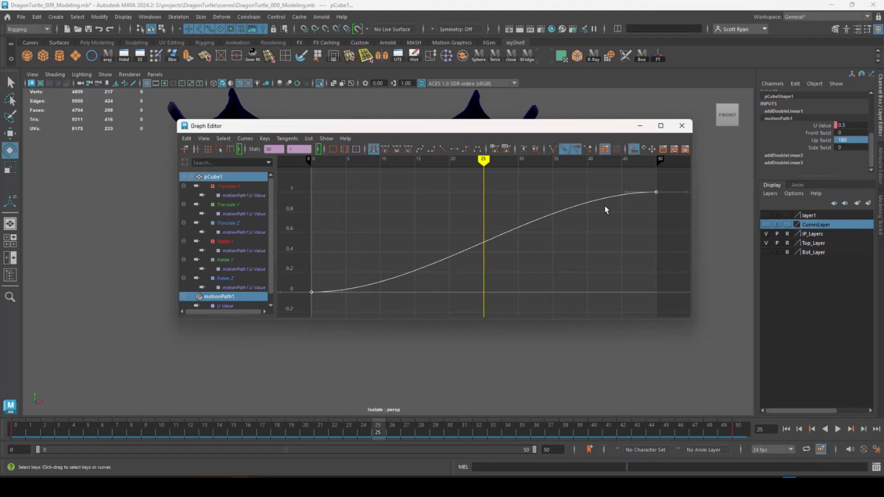
click(442, 149)
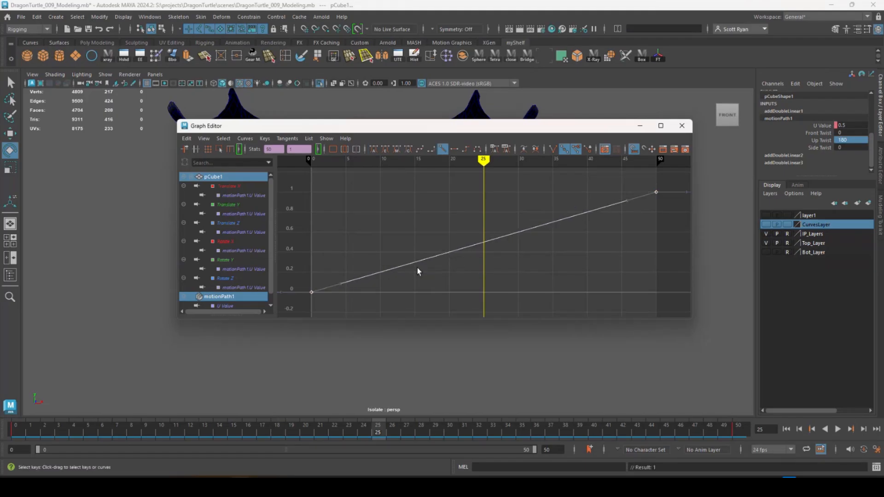
drag(433, 126, 663, 110)
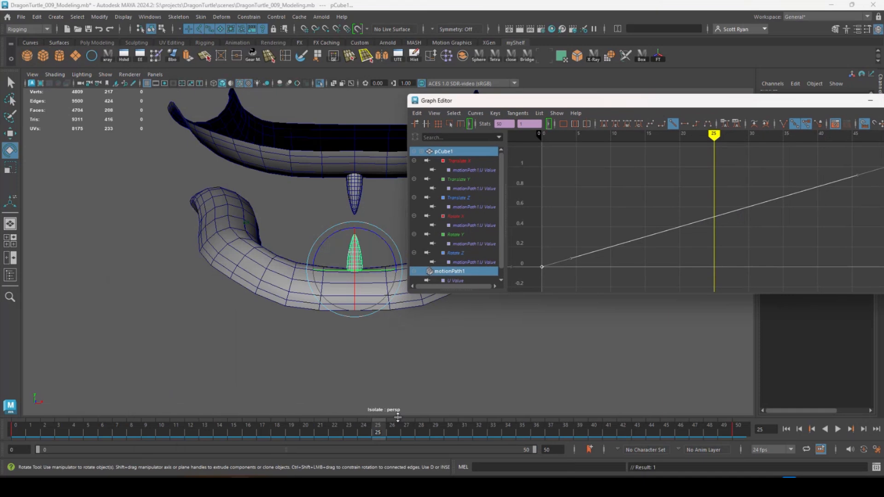
mouse_move(378, 431)
mouse_down()
mouse_move(350, 432)
mouse_move(407, 432)
mouse_move(356, 431)
mouse_move(378, 431)
mouse_up()
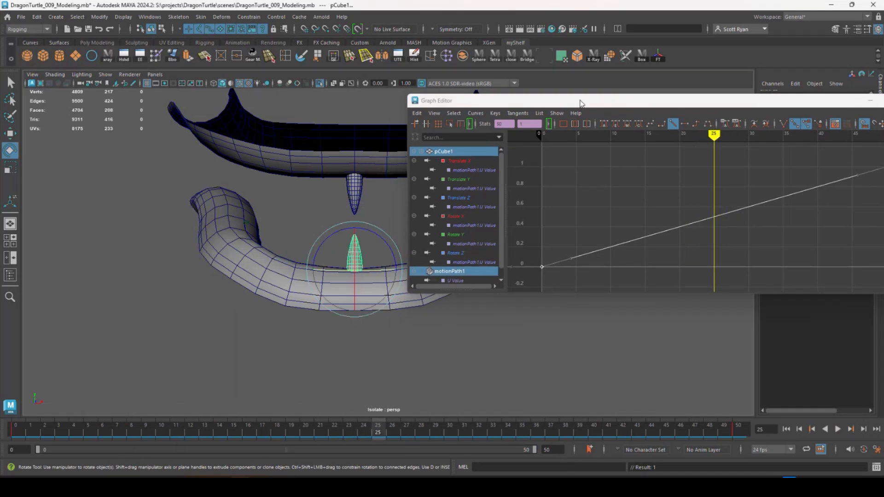
Move the last U Value key to frame 51 and scrub around frame 25 to check the tooth's spacing about the centre
drag(580, 103, 477, 131)
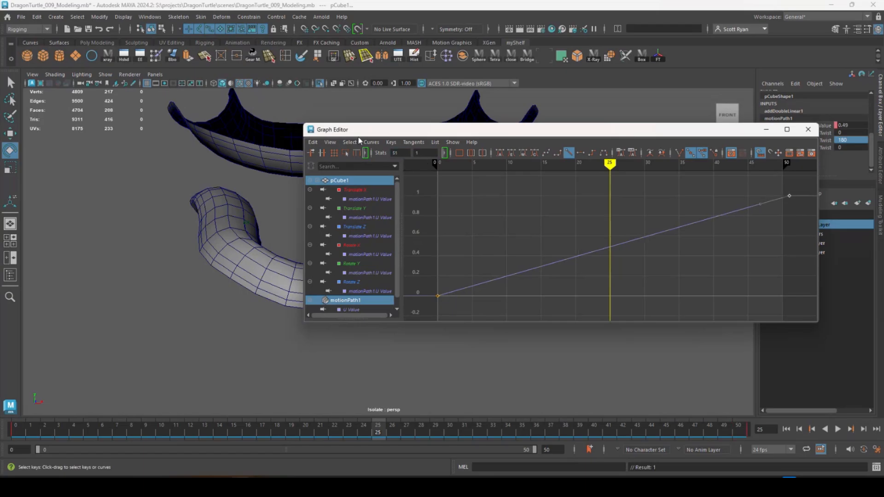
drag(364, 129, 515, 106)
key(alt+v)
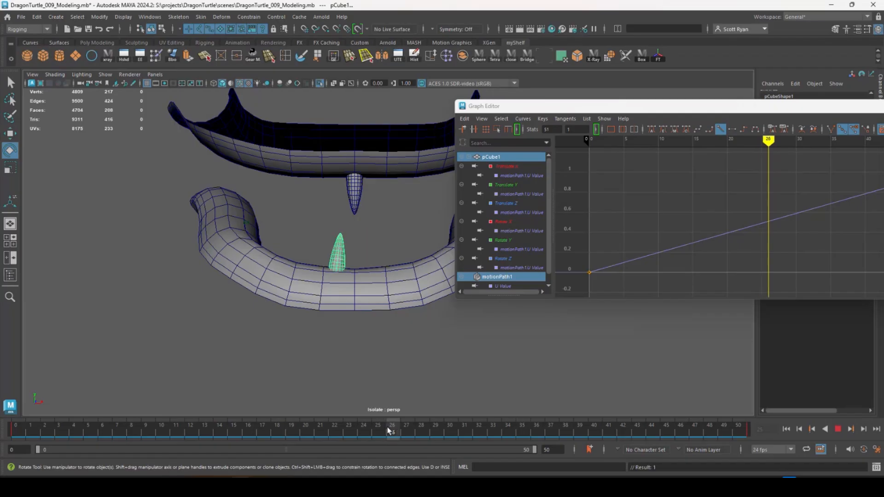
mouse_move(382, 429)
mouse_down()
mouse_move(394, 431)
mouse_move(385, 430)
mouse_up()
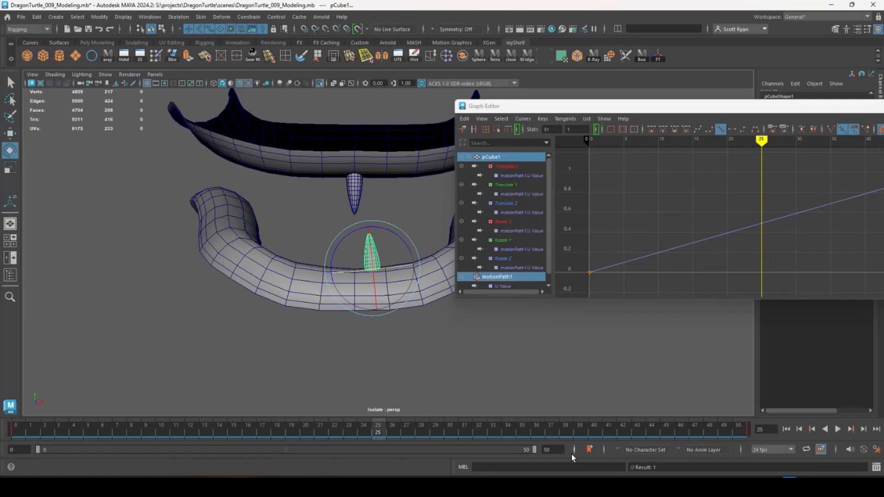
Extend the animation end time to frame 60 and move the motion path's last U Value key to frame 55
text(60)
key(Return)
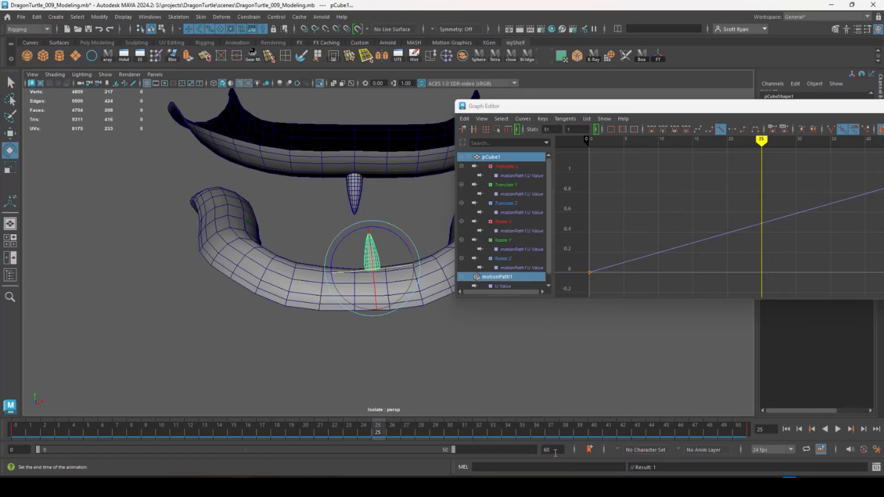
drag(606, 107, 482, 127)
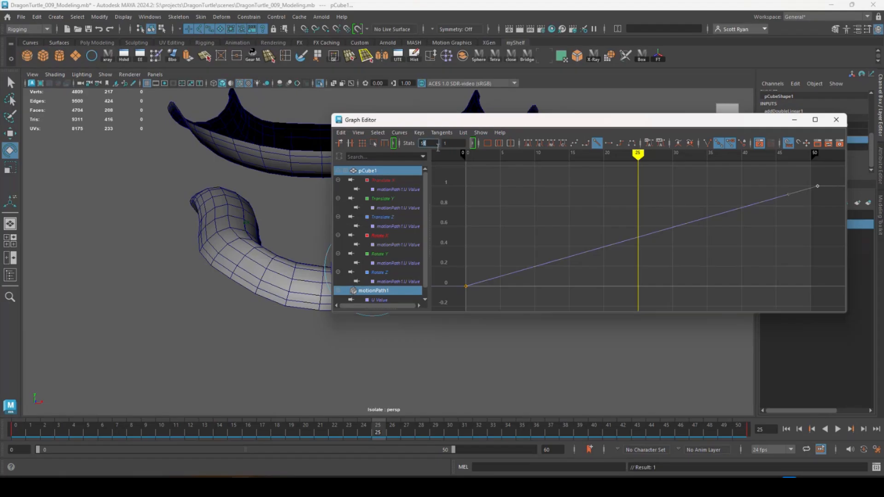
drag(421, 124, 583, 125)
Return the timeline to frame 0 and scale the tooth up uniformly to about 1.79 at the strip's back end
drag(376, 434, 16, 429)
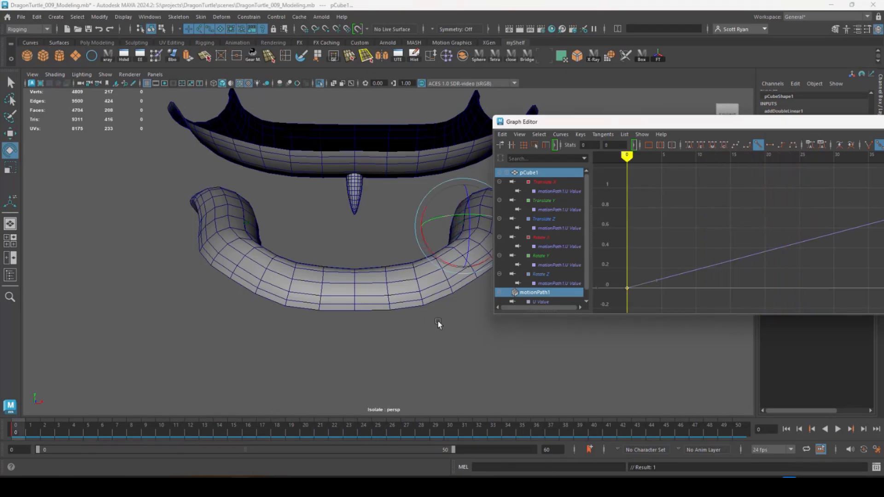
alt+drag(485, 372, 319, 323)
drag(571, 122, 427, 300)
mouse_move(299, 275)
alt+mouse_down()
mouse_move(320, 267)
mouse_move(331, 281)
mouse_move(275, 289)
mouse_move(294, 278)
alt+mouse_up()
key(r)
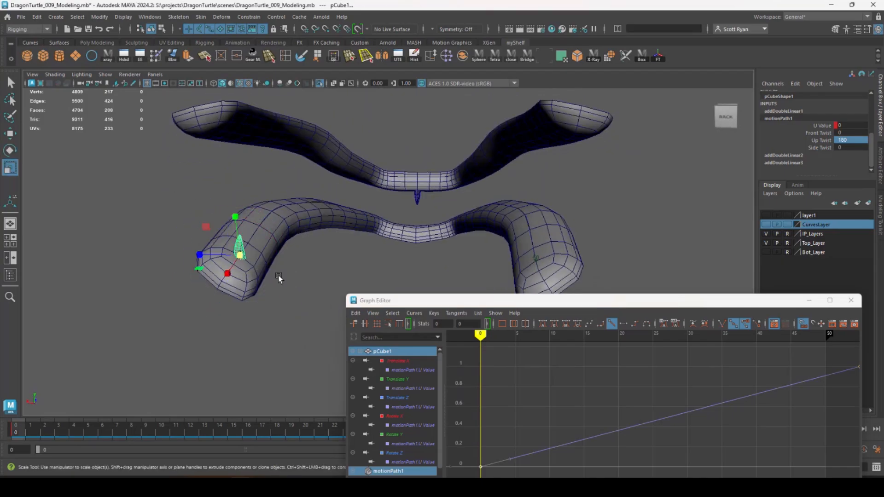
drag(242, 262, 265, 252)
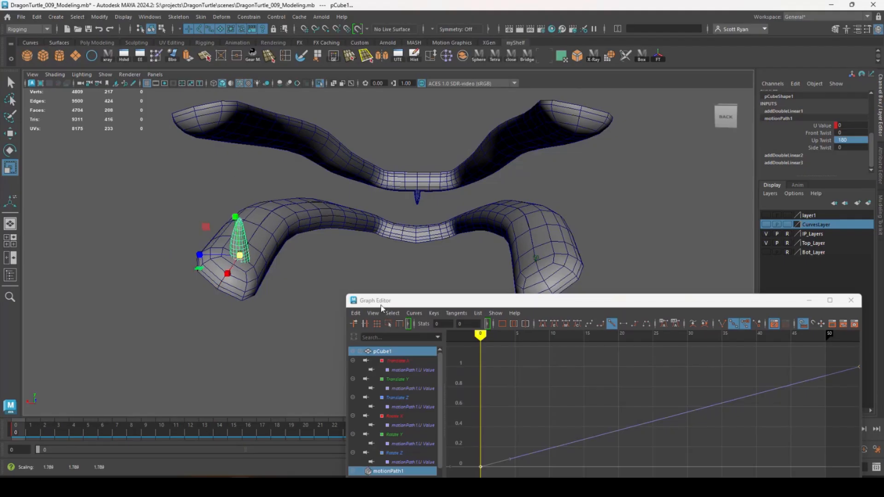
Scrub to frame 26 to check the scaled tooth along the lower strip, and undo the scaling
drag(386, 302, 606, 262)
alt+drag(507, 273, 243, 386)
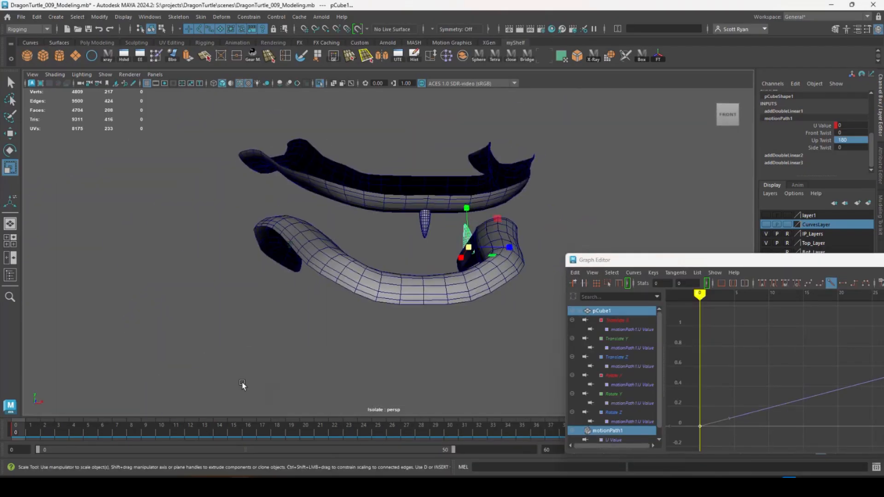
drag(115, 433, 391, 434)
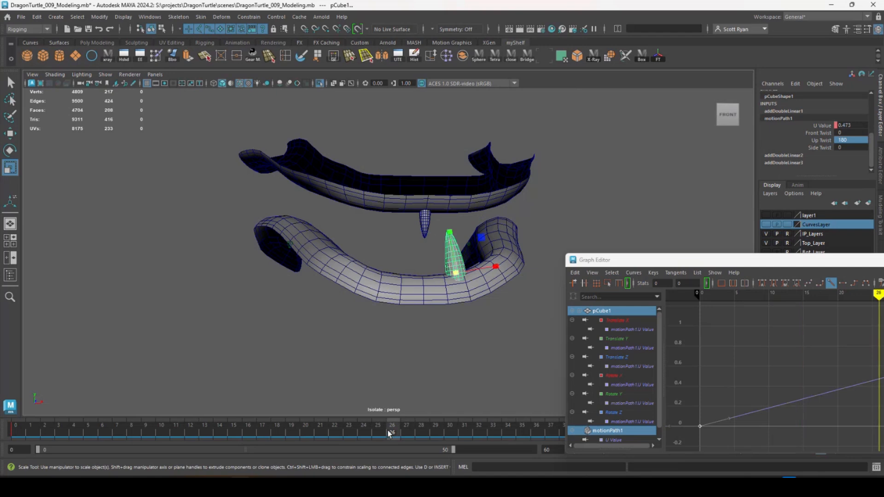
key(ctrl+z)
key(ctrl+z)
Key the tooth's Scale X, Y and Z at 1 on frames 27 and 28, around the lower strip's front centre
alt+drag(434, 338, 307, 359)
scroll(802, 167, up, 5)
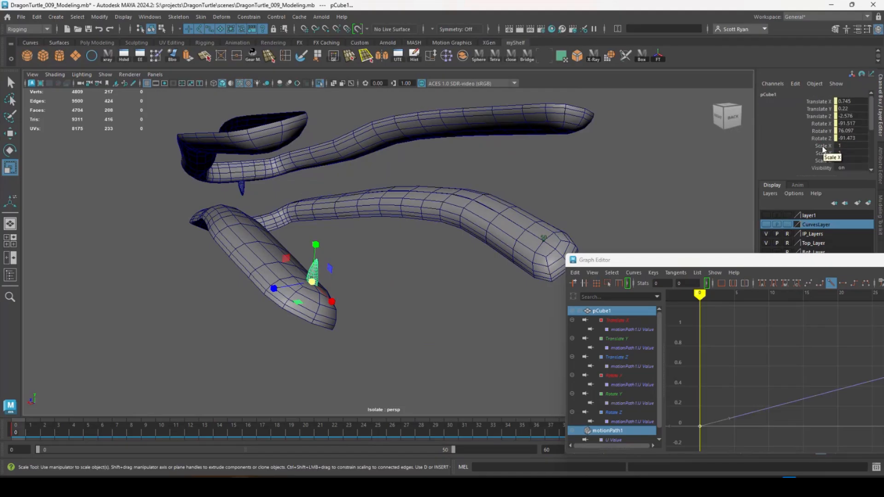
drag(346, 440, 378, 437)
alt+drag(374, 394, 414, 337)
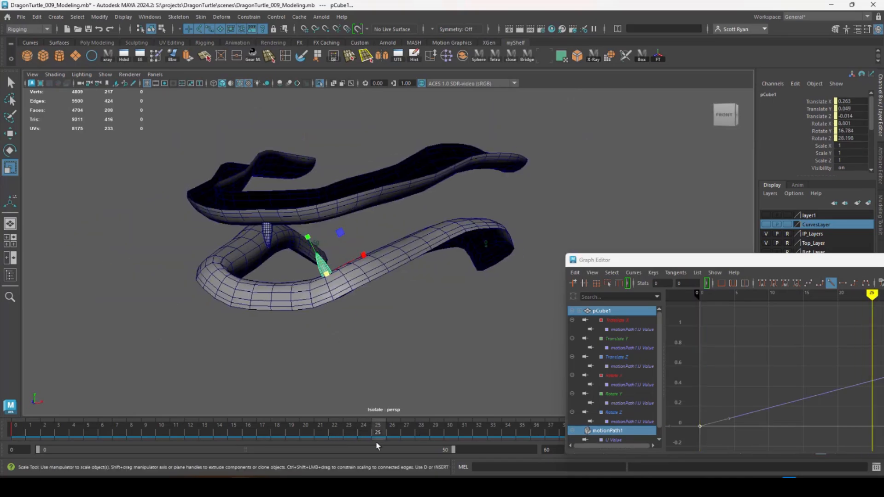
drag(379, 435, 413, 437)
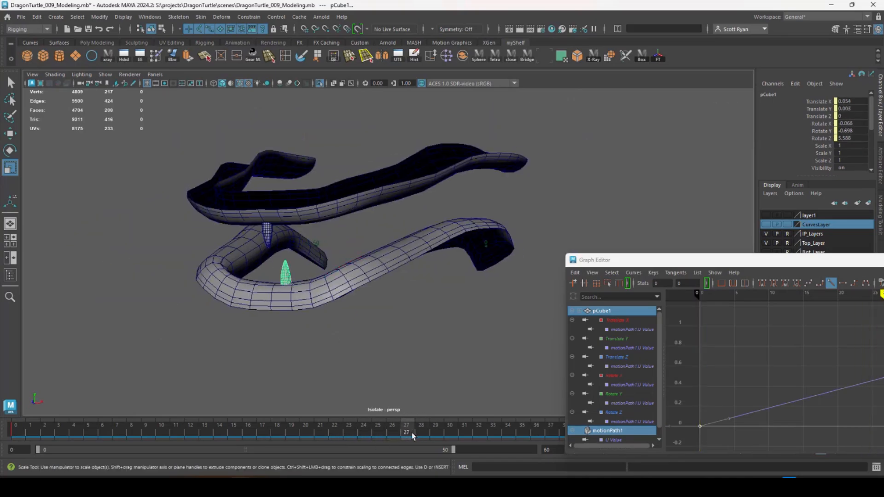
drag(827, 146, 824, 160)
right_click(822, 152)
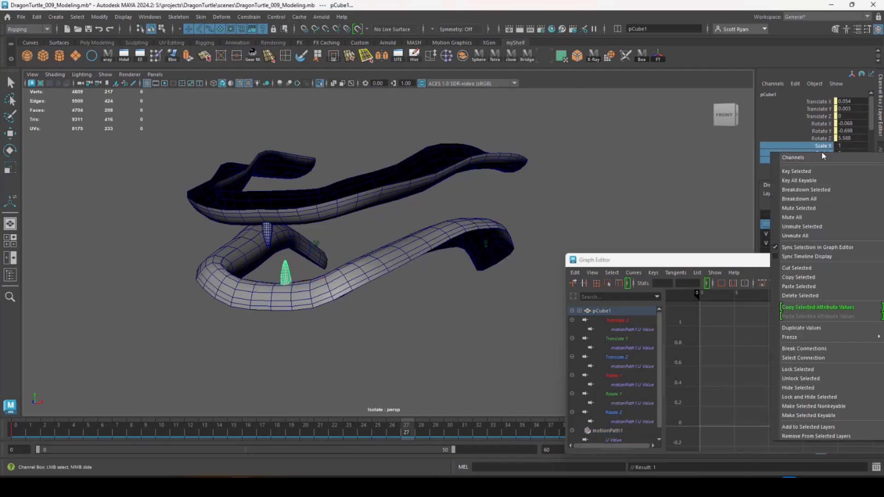
click(800, 171)
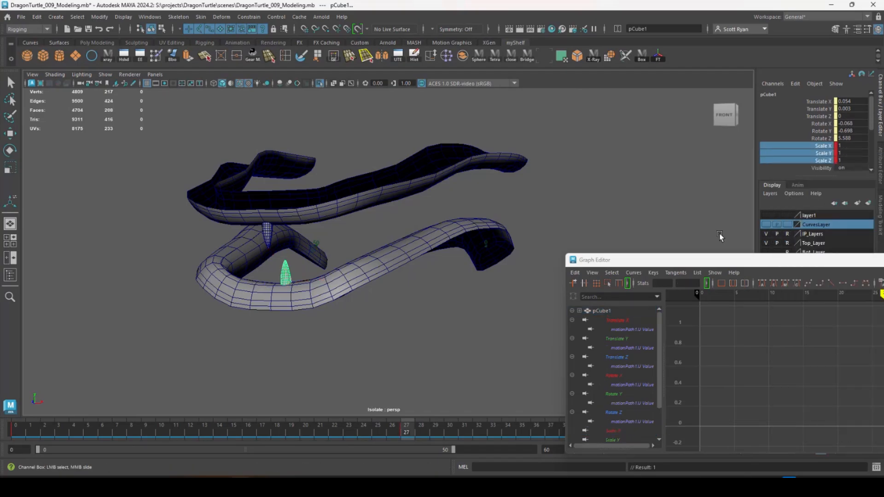
mouse_move(406, 434)
mouse_down()
mouse_move(394, 434)
mouse_move(421, 434)
mouse_up()
right_click(825, 153)
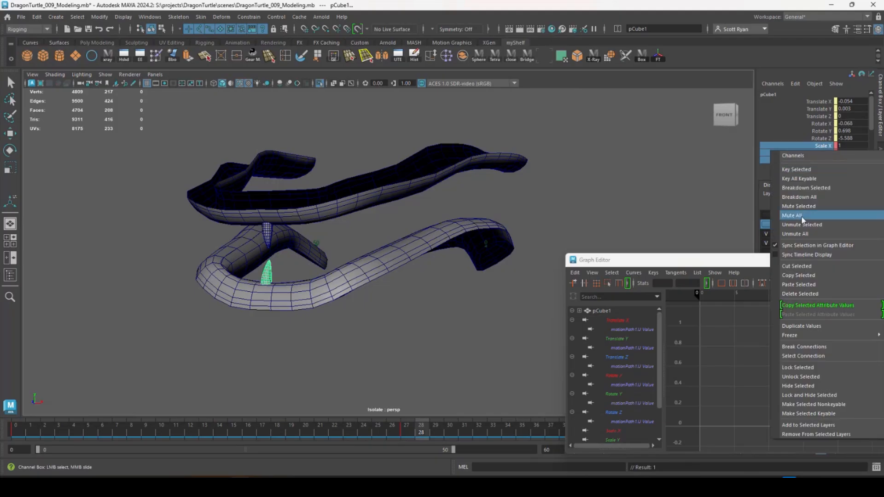
click(797, 170)
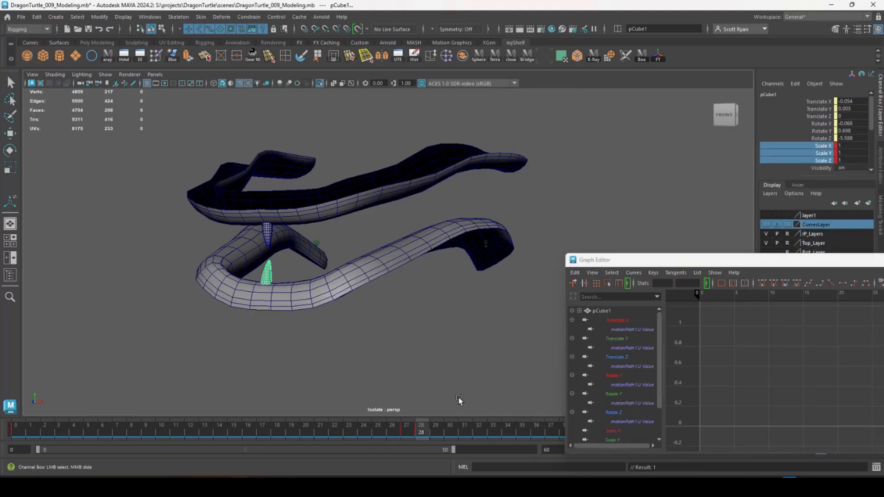
Set the tooth's Scale X, Y and Z to 2 at frame 0 and key all three scale channels
key(alt+shift+v)
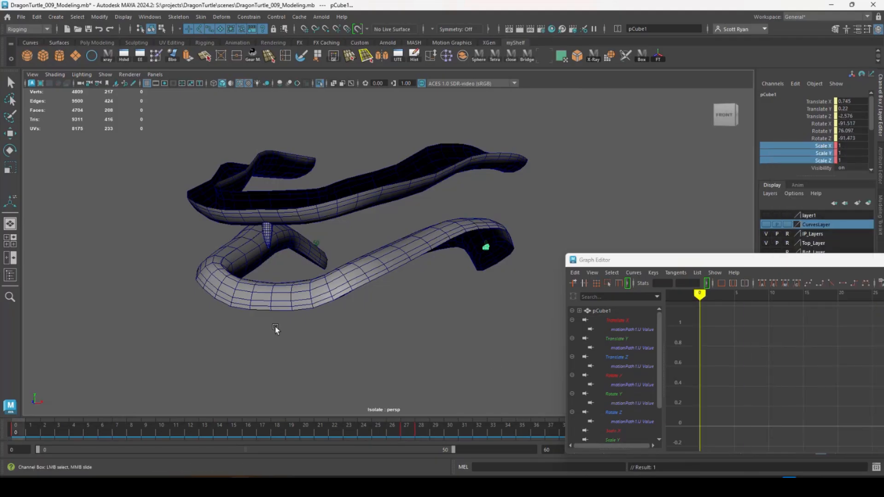
alt+drag(277, 330, 342, 315)
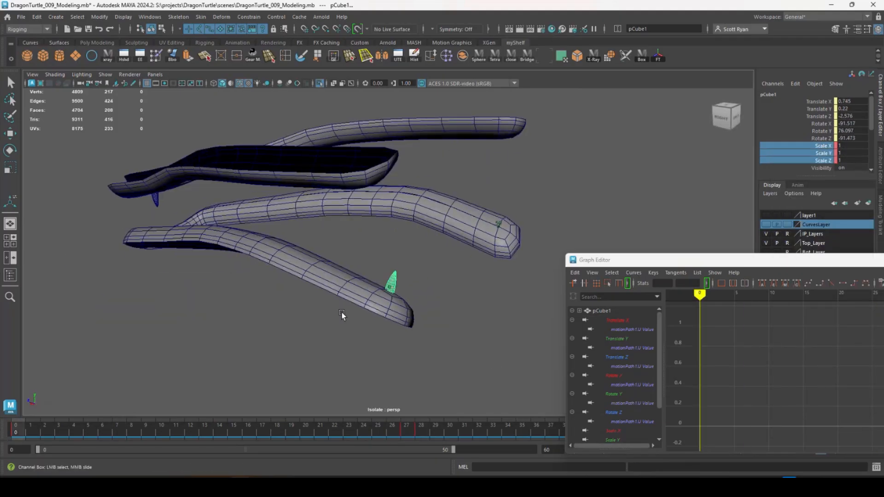
key(r)
drag(390, 290, 416, 288)
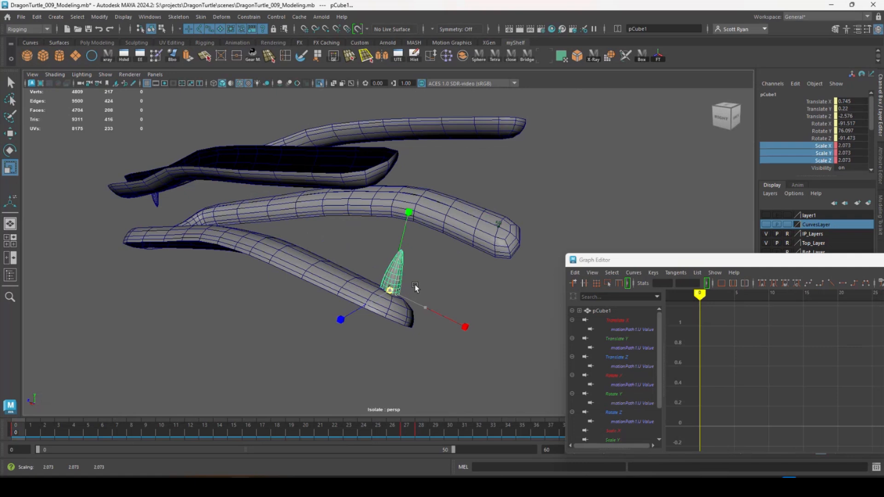
right_click(824, 155)
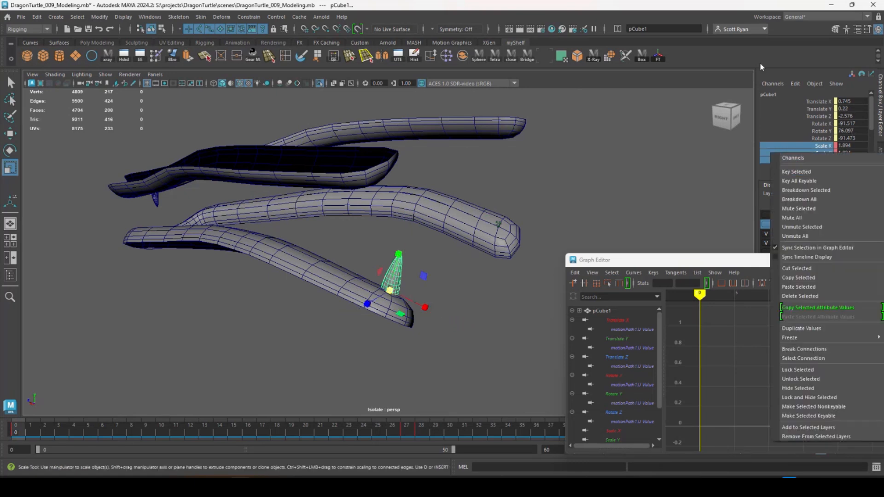
click(811, 172)
drag(852, 145, 826, 160)
right_click(826, 159)
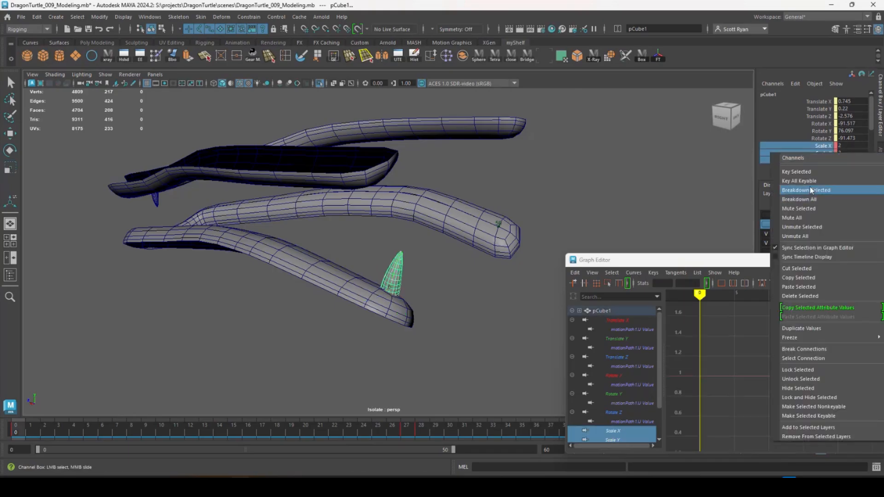
click(811, 173)
Extend the visible time range to frame 60 and key the tooth's Scale X, Y and Z at 2 on frame 55
drag(623, 265, 298, 139)
double_click(548, 450)
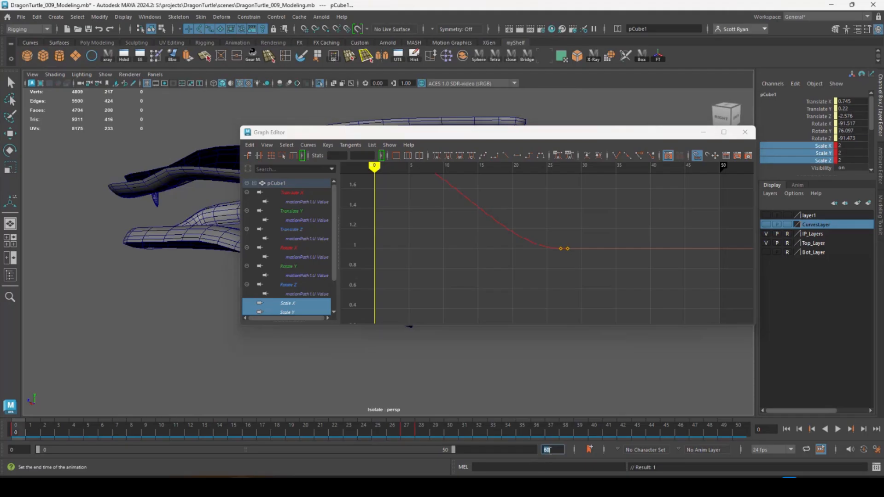
drag(453, 450, 547, 459)
drag(670, 428, 677, 432)
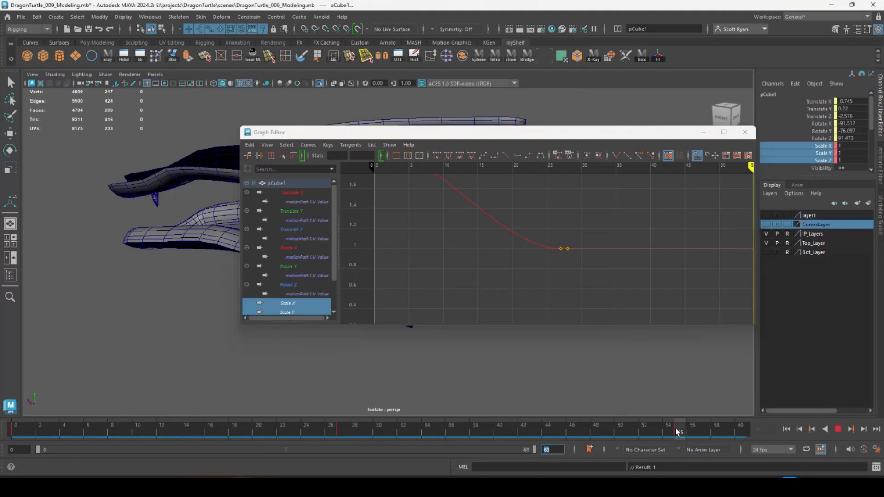
drag(658, 137, 555, 169)
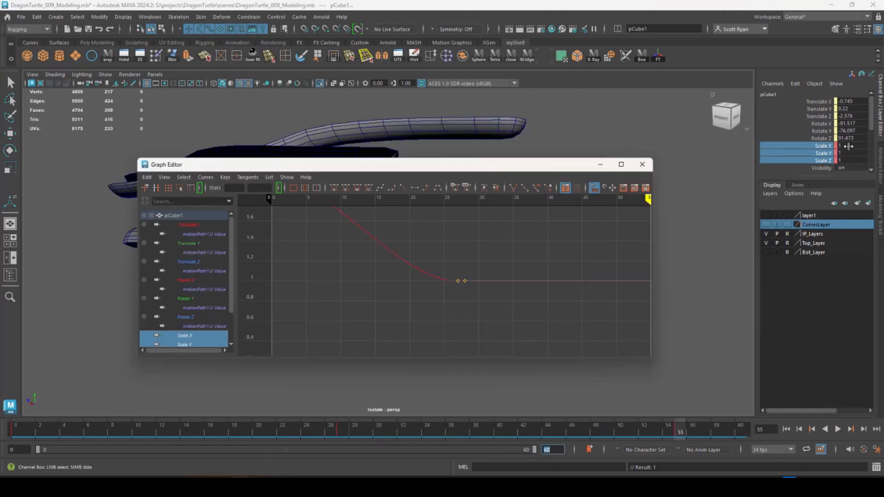
drag(849, 146, 827, 162)
right_click(824, 153)
right_click(823, 151)
click(810, 168)
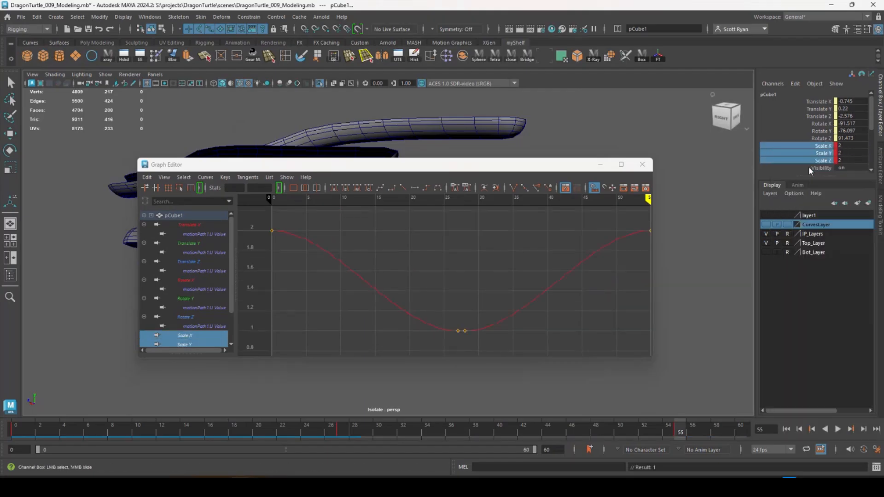
Minimize the Graph Editor and scrub from frame 0 to 55 to check the tooth's changing size along the lower strip
click(600, 164)
click(16, 435)
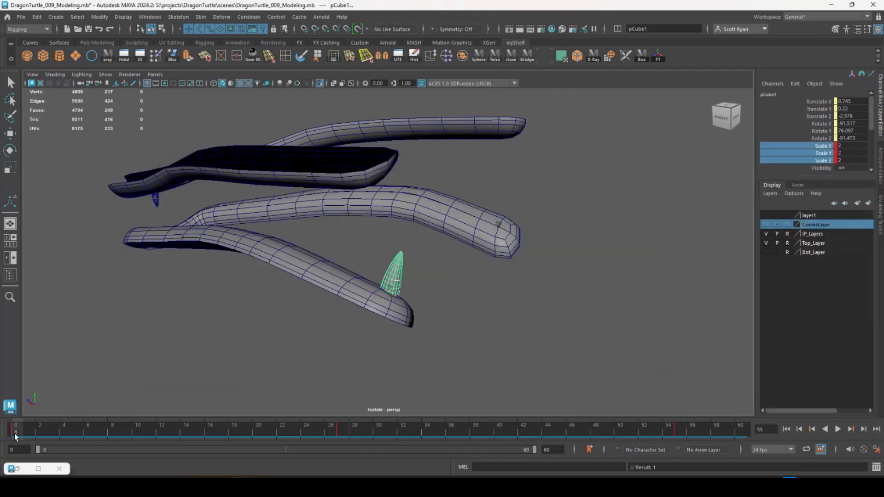
drag(15, 435, 338, 443)
key(Escape)
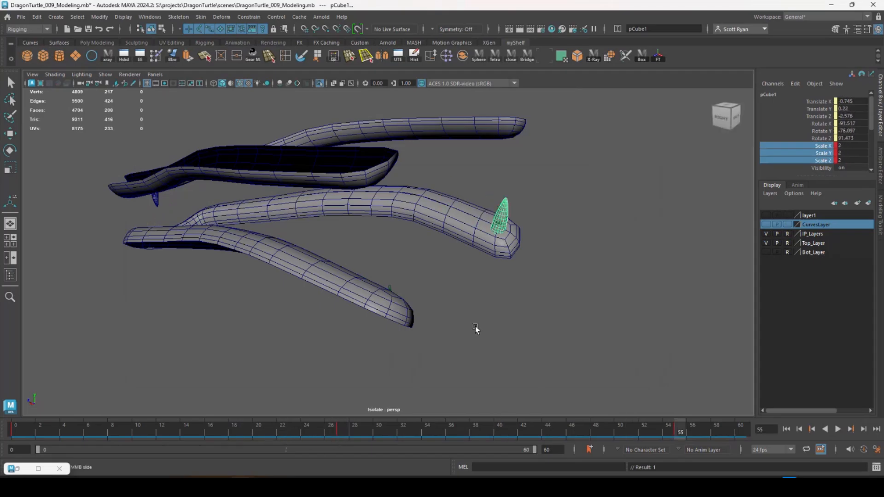
alt+drag(476, 326, 417, 299)
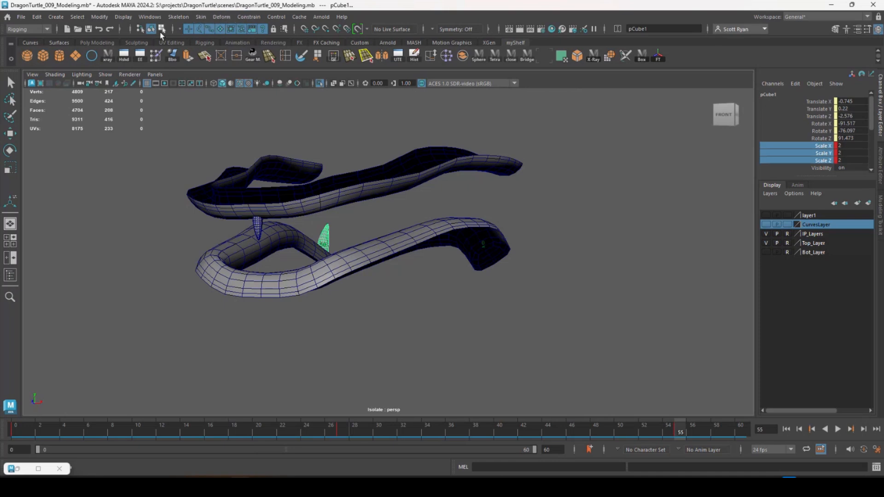
Switch to the Animation menu set and create an animation snapshot of the tooth with end time 55 and increment 1
click(29, 31)
click(42, 55)
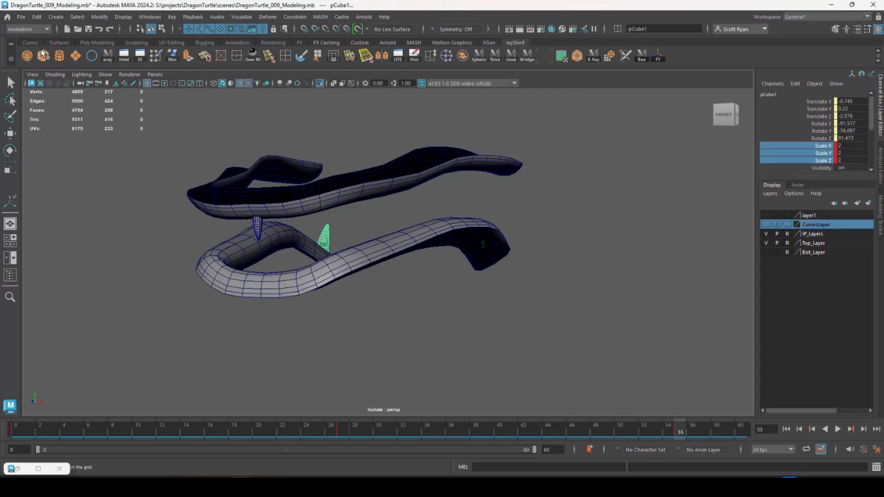
click(234, 19)
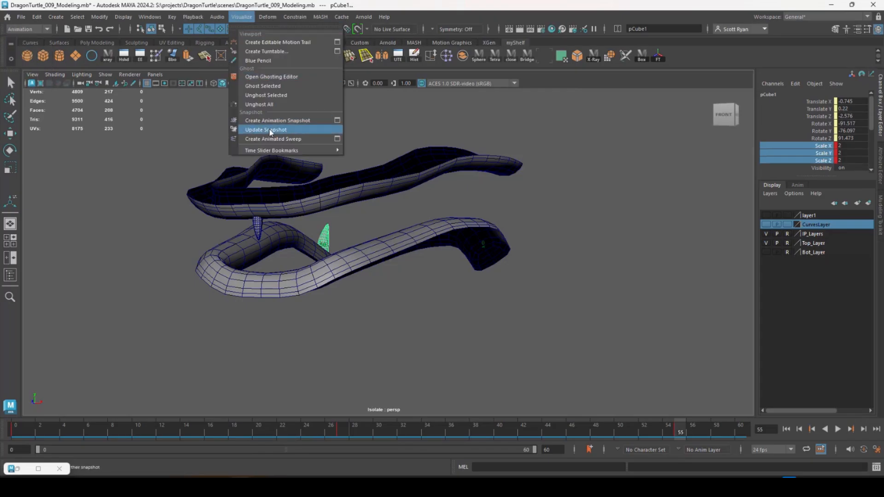
click(337, 120)
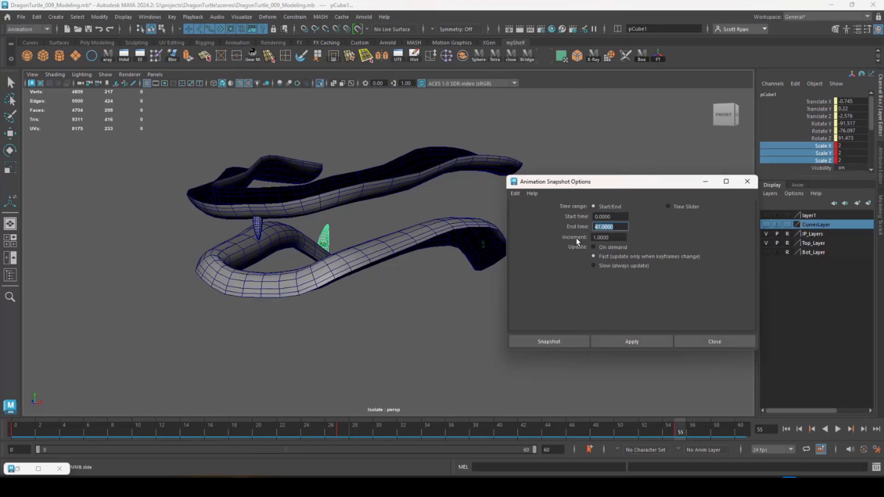
text(55)
key(Return)
click(557, 342)
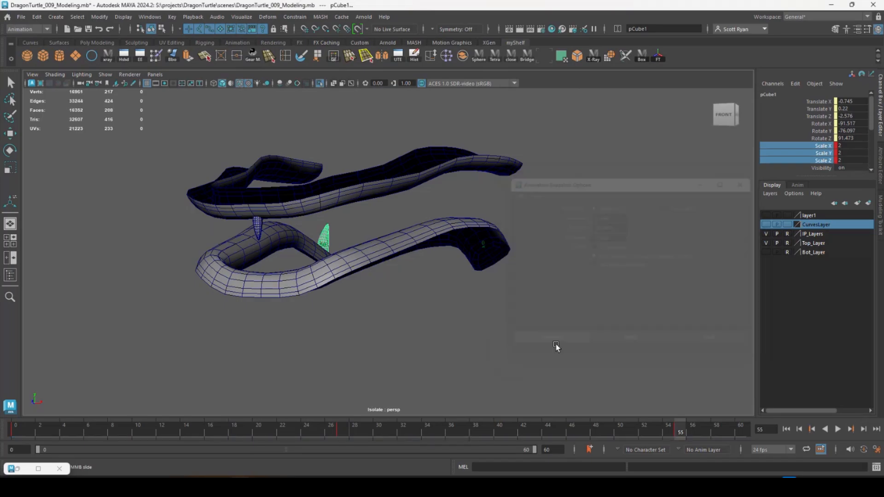
Turn off view isolation and scrub to frame 20 to compare the animated tooth with its snapshot copies inside the head
click(320, 83)
alt+drag(396, 238, 473, 268)
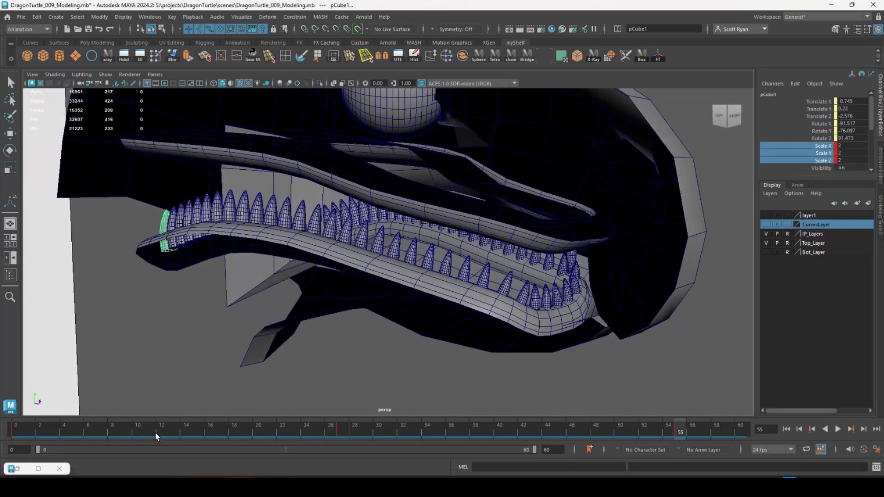
key(alt+v)
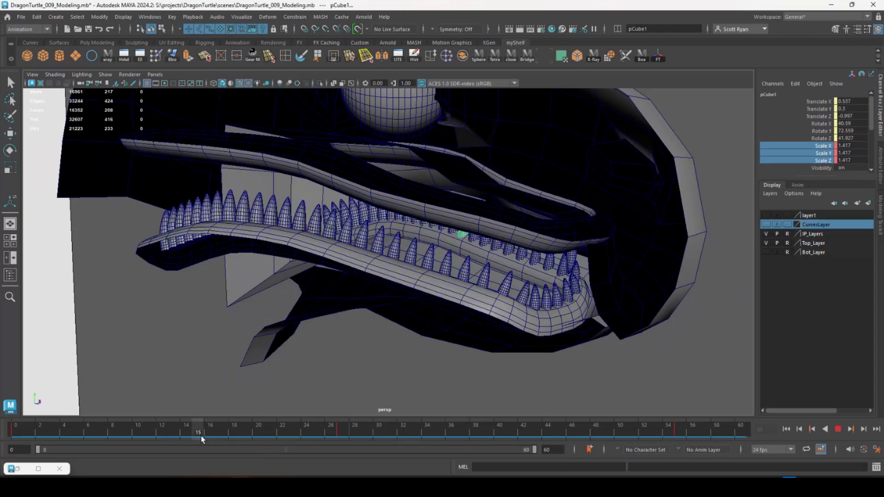
drag(197, 436, 191, 437)
alt+drag(379, 316, 373, 295)
drag(240, 430, 259, 433)
alt+drag(421, 296, 408, 338)
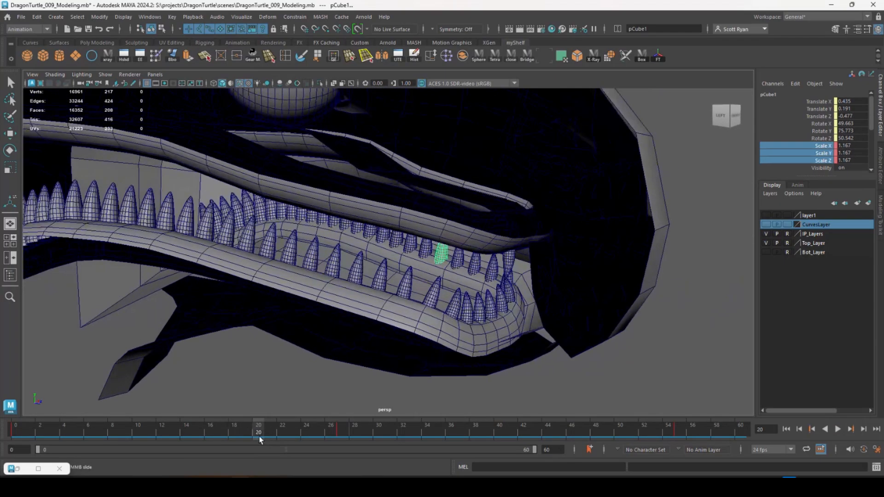
Set the tooth's Scale X, Y and Z to 1.5 at frame 20 and key them
key(ctrl+z)
key(r)
drag(440, 259, 461, 257)
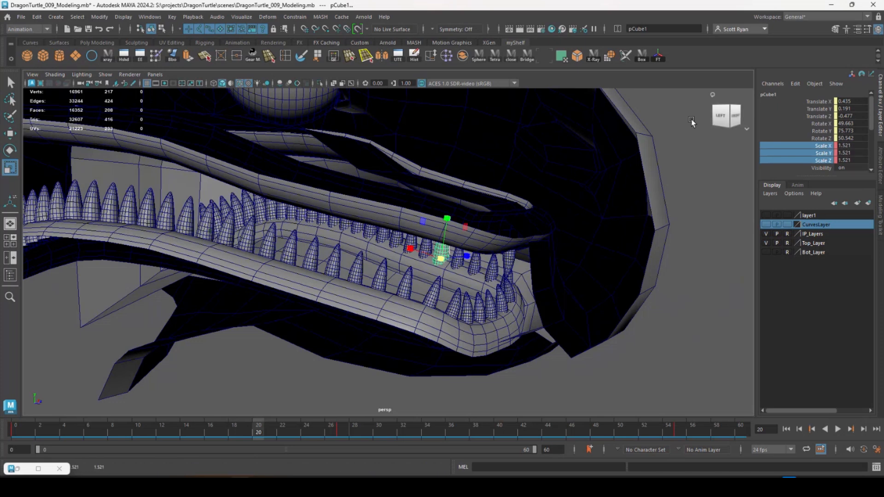
drag(860, 146, 859, 159)
right_click(825, 157)
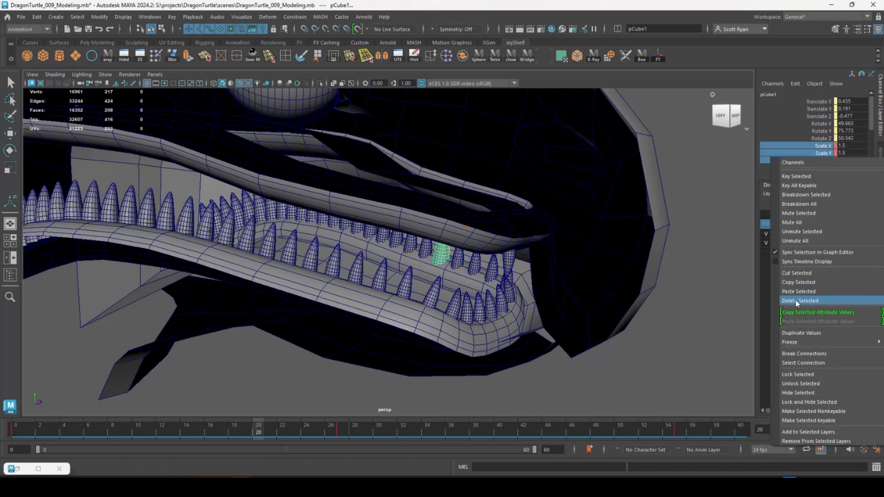
click(794, 179)
Scrub to frame 34 and examine the tooth sizes along the lower strip in perspective and wireframe side views
alt+drag(443, 323, 492, 311)
key(space)
key(space)
key(f)
alt+right_drag(474, 335, 405, 331)
alt+middle_drag(405, 331, 374, 325)
drag(376, 432, 431, 433)
key(space)
key(space)
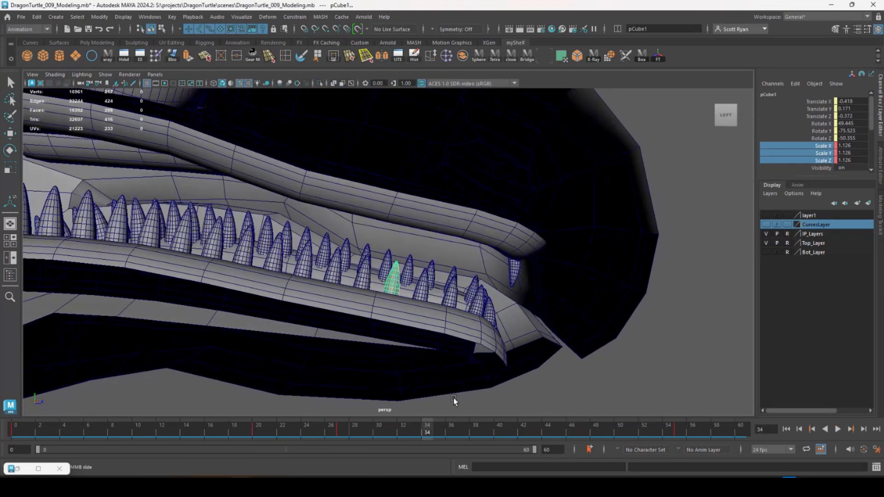
key(space)
key(space)
key(4)
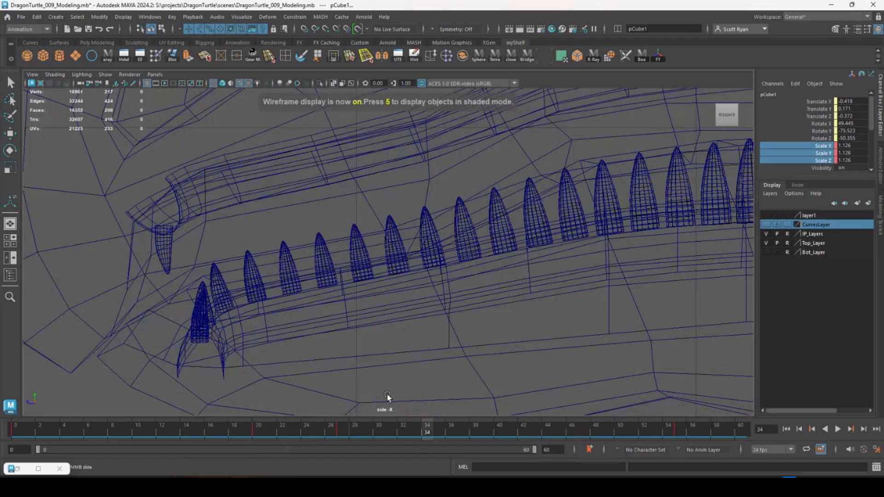
Key the tooth's Scale X, Y and Z at frames 24, 30 and 35, using a scale of 2 at frame 30
drag(424, 435, 353, 433)
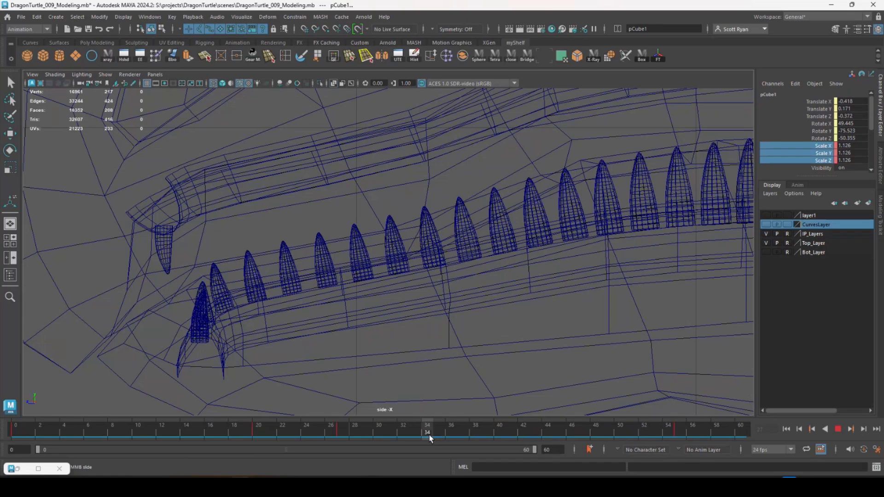
drag(430, 438, 439, 438)
drag(845, 145, 845, 152)
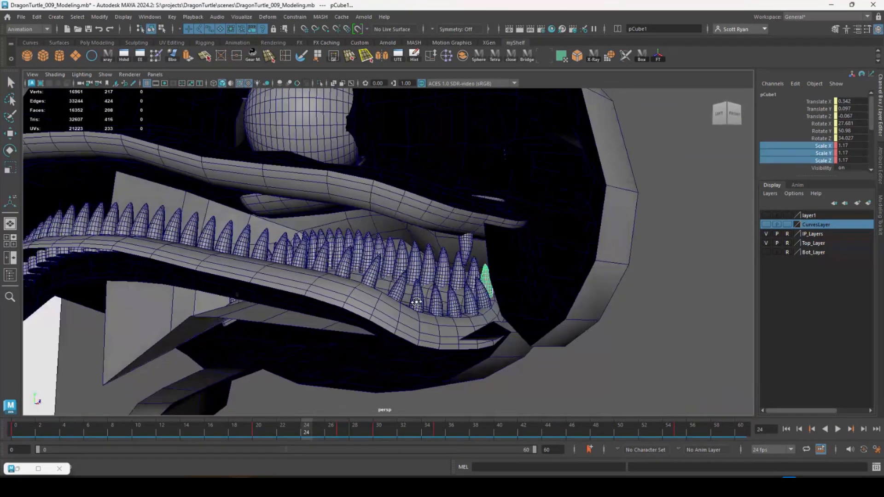
click(372, 435)
alt+drag(417, 302, 359, 318)
Return to frame 0 and delete the existing snapshot tooth copies
click(13, 429)
alt+drag(295, 340, 307, 225)
click(304, 226)
key(r)
key(Delete)
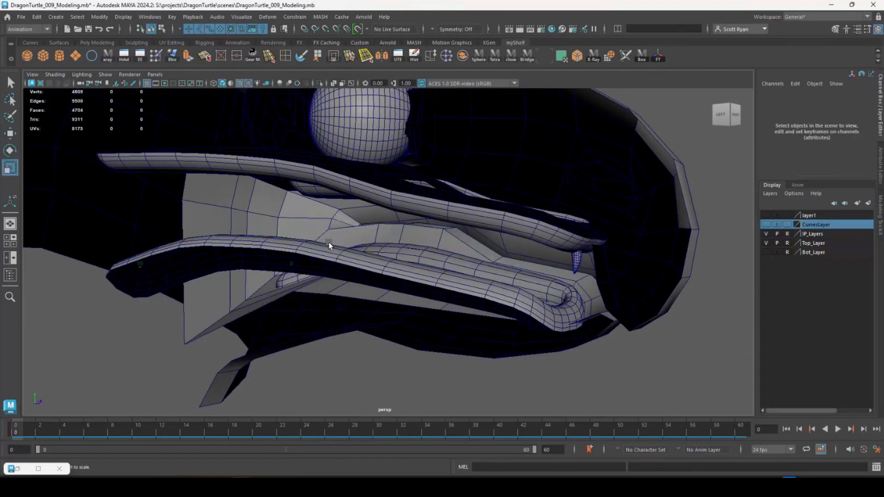
alt+drag(389, 303, 374, 300)
Create a new animation snapshot of the animated tooth and inspect the copies from several angles at frame 30
click(213, 226)
click(241, 16)
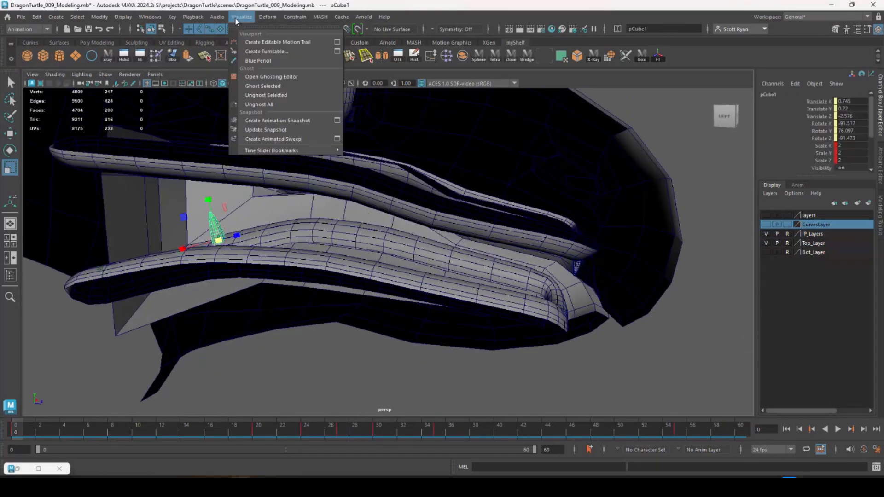
click(269, 130)
alt+drag(269, 120, 389, 323)
click(378, 430)
alt+drag(313, 341, 343, 286)
scroll(822, 146, down, 2)
scroll(823, 146, down, 1)
alt+drag(389, 334, 556, 323)
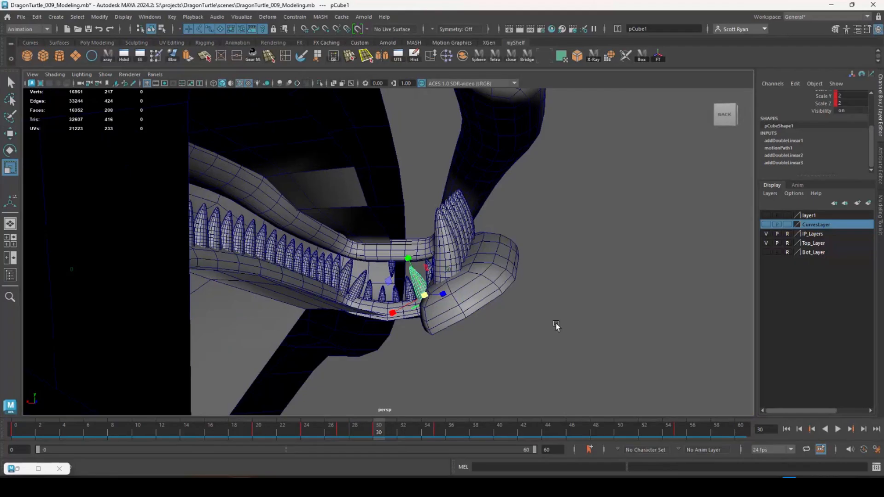
Open the tooth's motion path attributes at frame 0, try several Front Twist angles and settle on -10
click(15, 433)
alt+drag(465, 297, 368, 293)
click(782, 149)
scroll(832, 146, down, 2)
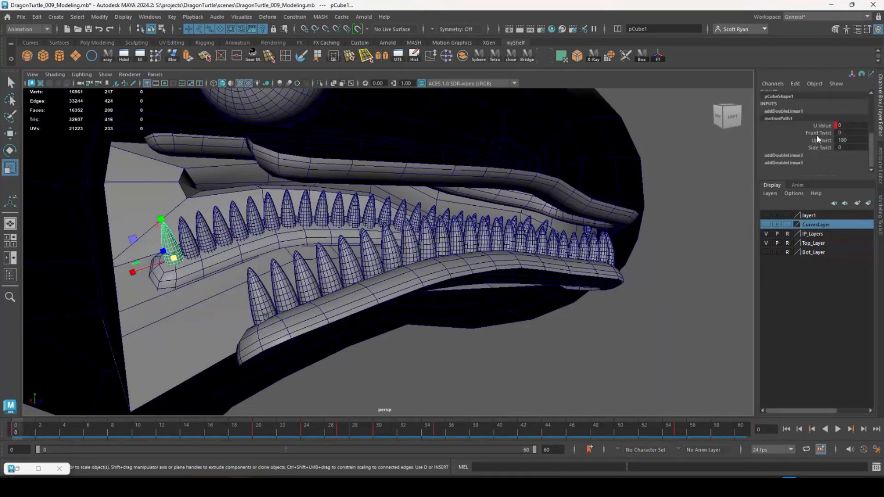
click(817, 133)
middle_drag(643, 218, 815, 187)
key(ctrl+z)
key(ctrl+z)
key(ctrl+z)
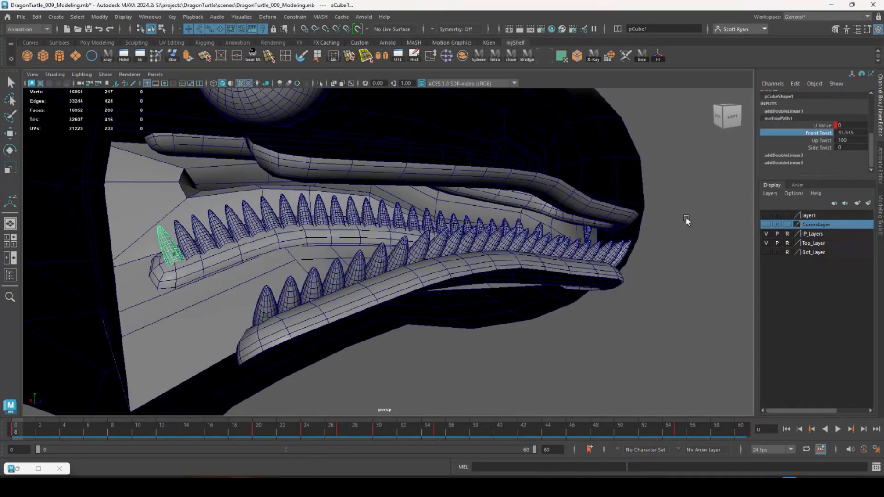
text(5)
key(Return)
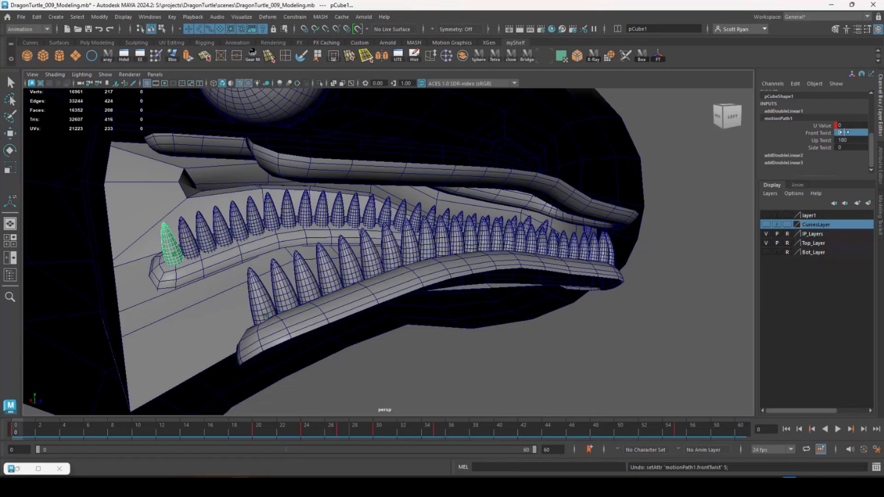
key(Return)
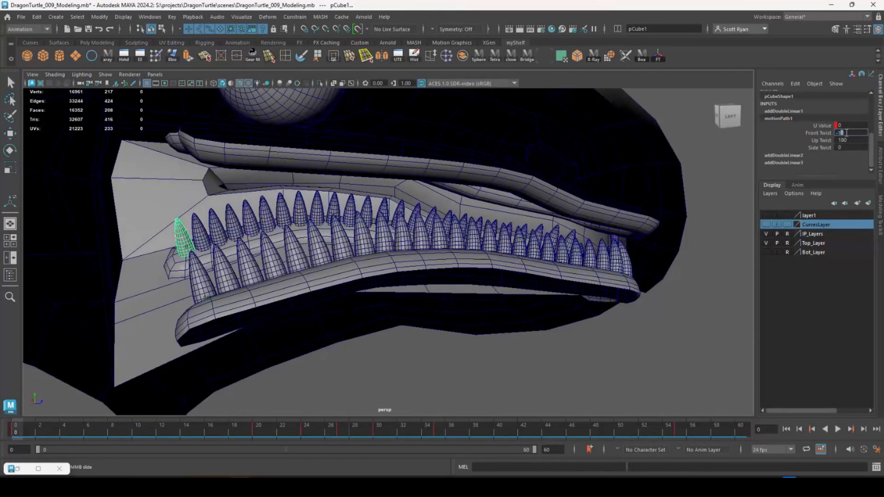
key(Return)
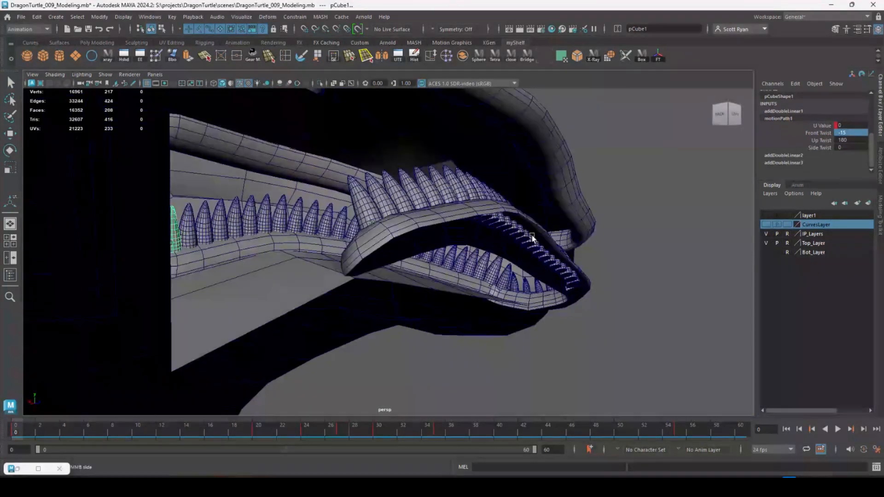
Key the motion path's Front Twist, Up Twist and Side Twist at frames 0 and 55
drag(823, 133, 823, 146)
right_click(823, 146)
click(797, 169)
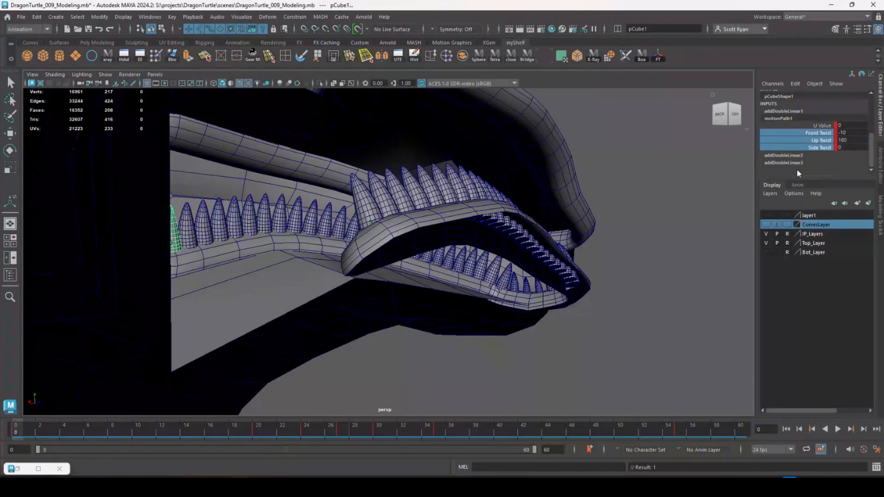
click(676, 428)
Set Front Twist to 0 at frame 27 and key the motion path's three twist values
click(343, 431)
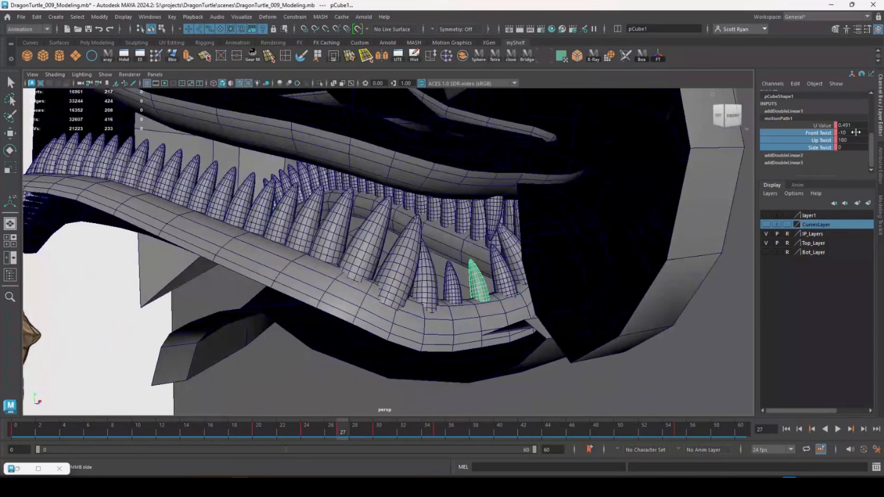
double_click(846, 133)
text(0)
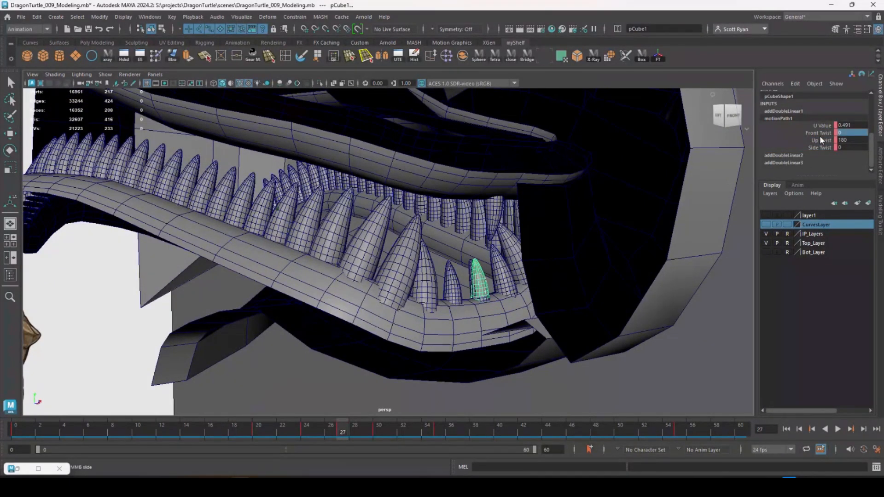
drag(822, 133, 824, 146)
right_click(822, 147)
click(805, 154)
Set Front Twist to 0 at frame 28 and key the three twist values there too
click(355, 432)
click(853, 133)
text(0)
key(Return)
right_click(824, 146)
click(807, 154)
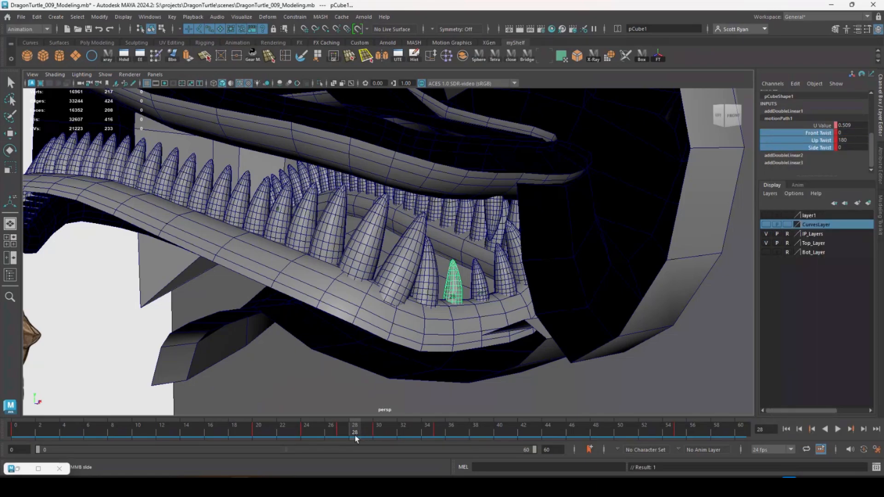
Scrub around frames 29 to 31 to check the tooth's tilt and update the animation snapshot
click(379, 435)
shift+click(381, 432)
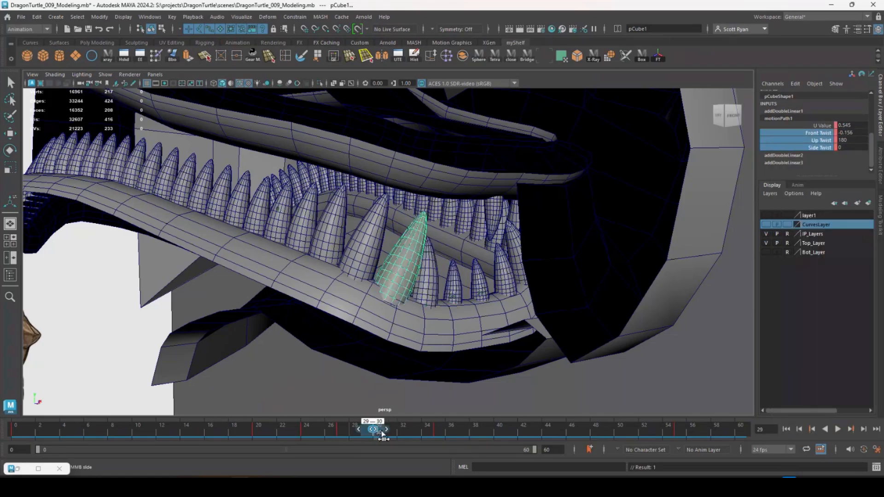
drag(377, 434, 388, 436)
click(405, 432)
mouse_move(457, 333)
alt+mouse_down()
mouse_move(476, 332)
mouse_move(465, 344)
mouse_move(469, 338)
alt+mouse_up()
drag(367, 433, 392, 432)
click(242, 17)
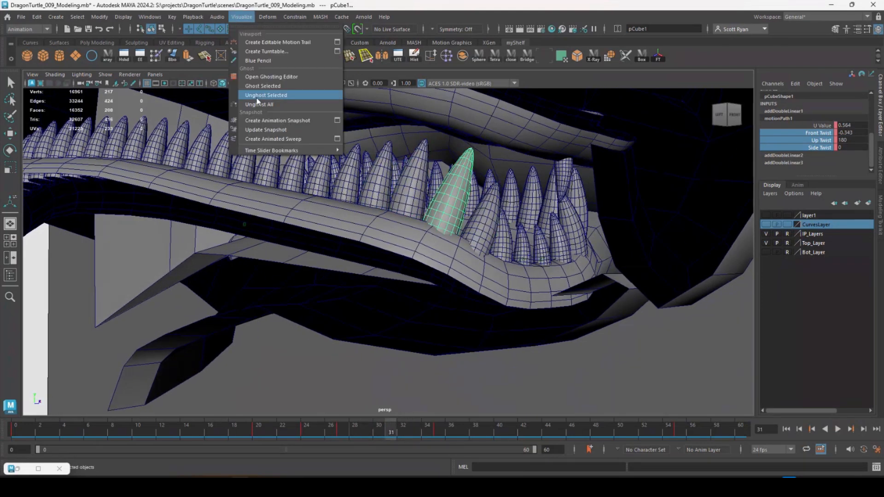
click(256, 98)
Select the snapshot tooth copy matching frame 31 and examine how the front teeth lean from different angles
alt+drag(427, 222, 570, 208)
click(570, 206)
key(r)
key(space)
click(642, 228)
alt+drag(642, 228, 660, 389)
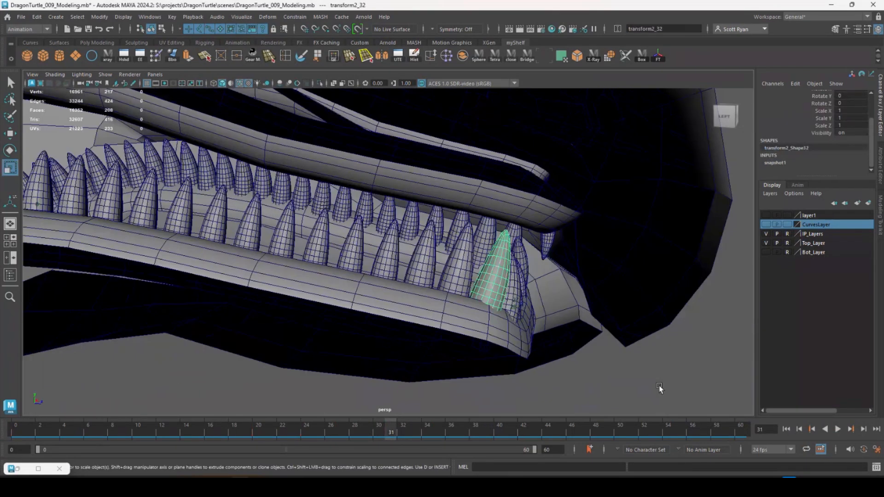
key(space)
key(space)
key(space)
key(space)
alt+drag(591, 184, 490, 230)
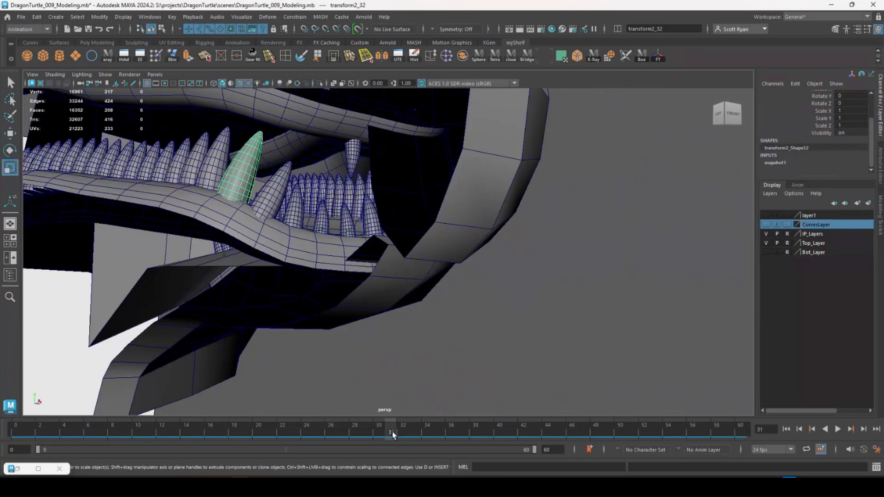
Move to frame 29, reselect the original animated tooth through the Outliner and minimize it
drag(393, 431, 367, 431)
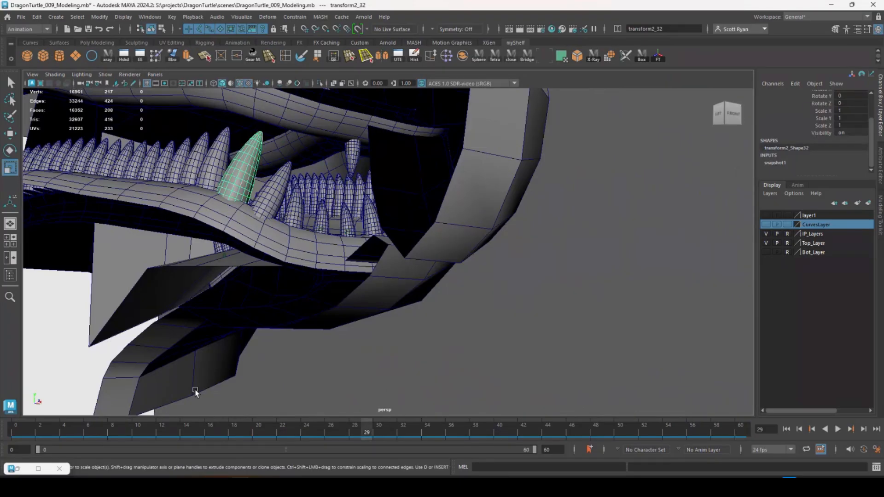
click(149, 17)
click(161, 118)
click(544, 248)
click(542, 239)
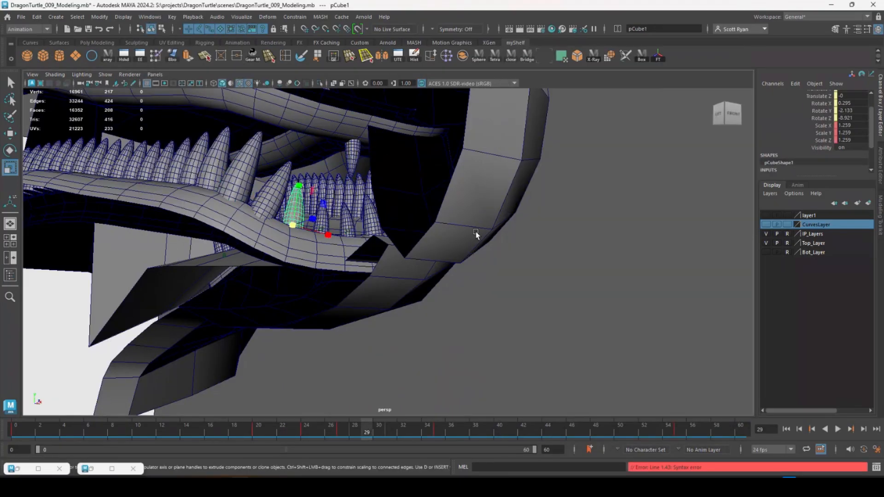
Try keying the motion path's Side Twist at -12 on frame 30, and undo it
click(379, 431)
scroll(793, 138, down, 3)
click(781, 148)
click(820, 156)
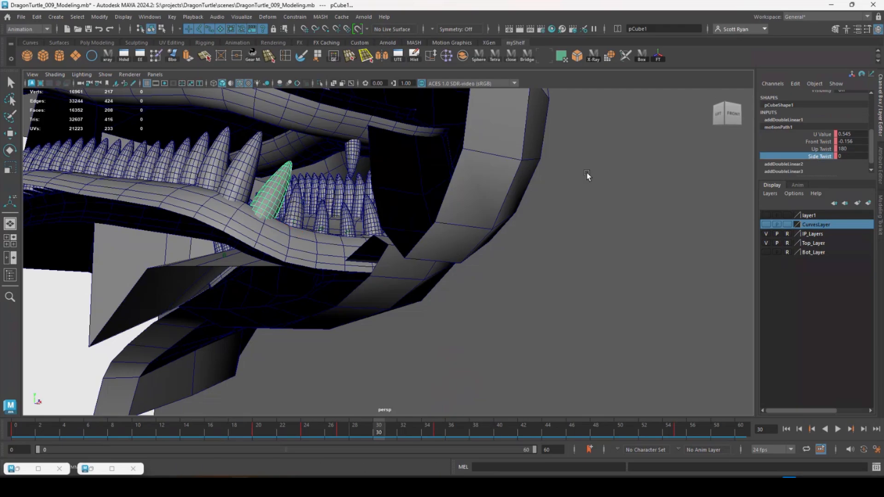
middle_drag(587, 174, 578, 172)
text(-12)
key(Return)
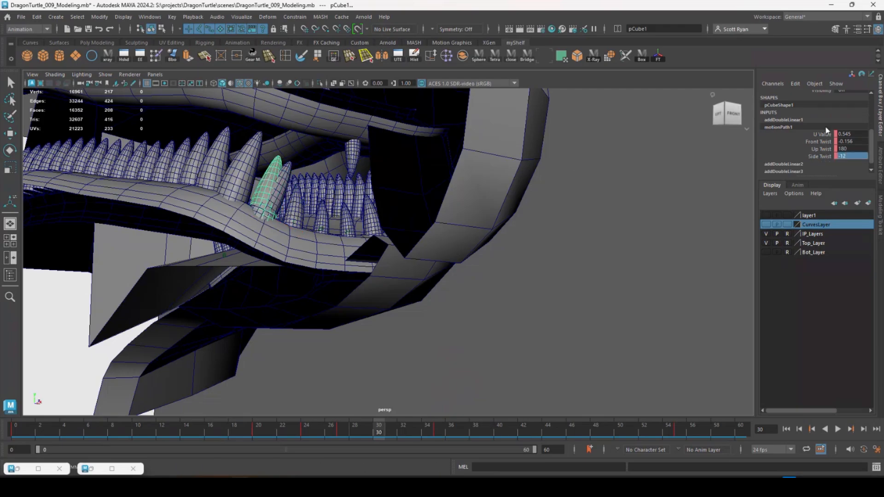
drag(819, 156, 820, 141)
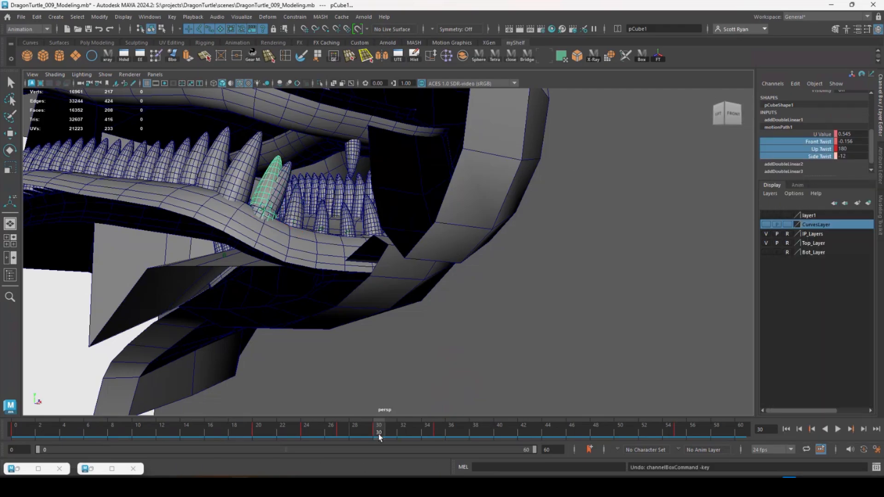
key(ctrl+z)
key(ctrl+z)
Try a Side Twist of -12 on the tooth's motion path at frame 31
mouse_move(379, 434)
mouse_down()
mouse_move(368, 432)
mouse_move(391, 433)
mouse_up()
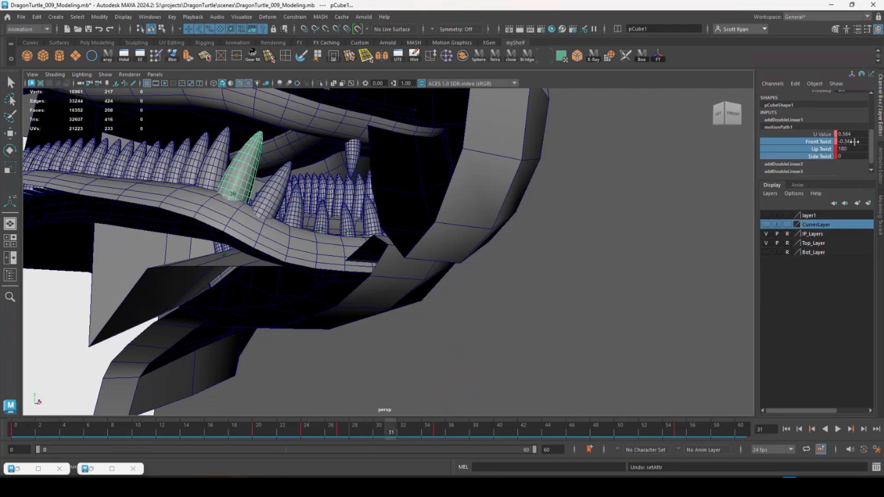
click(843, 156)
text(-12)
key(Return)
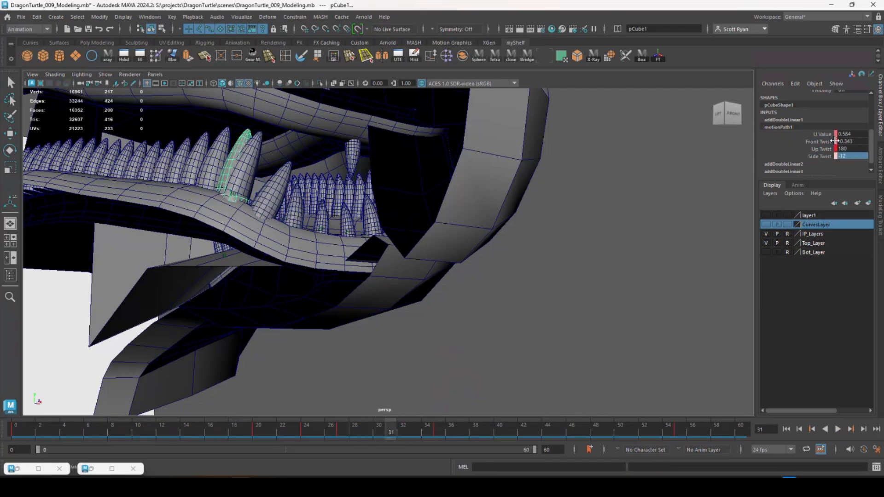
Set the motion path's Side Twist to -12 at frame 30 and key it
drag(393, 433, 380, 433)
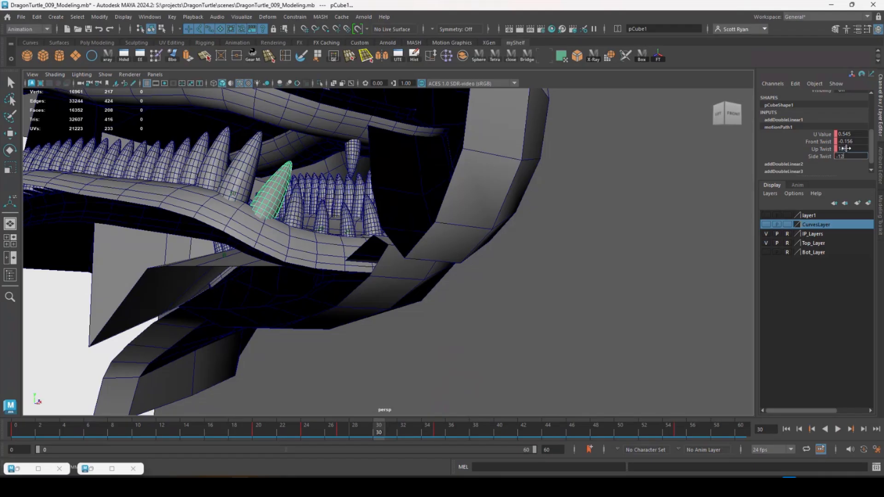
key(Return)
right_click(812, 159)
click(807, 172)
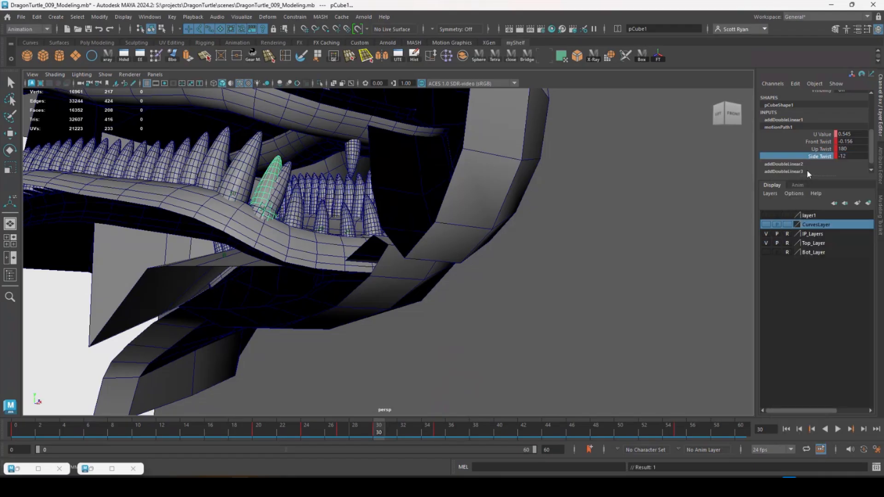
Set the motion path's Side Twist to 12 at frame 25 and key it
click(311, 434)
alt+drag(352, 392, 379, 394)
click(318, 433)
click(845, 155)
text(12)
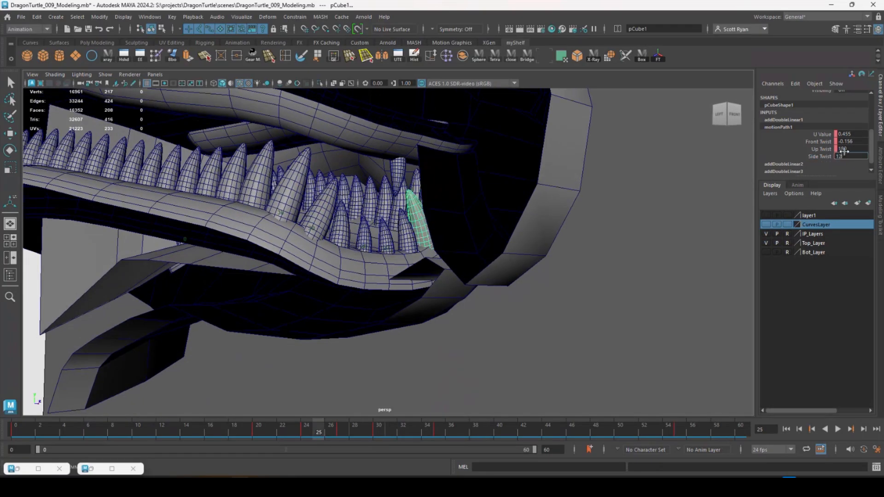
key(Return)
right_click(814, 156)
click(811, 173)
Move to frame 26, update the animation snapshot and inspect the tooth row from below
click(331, 433)
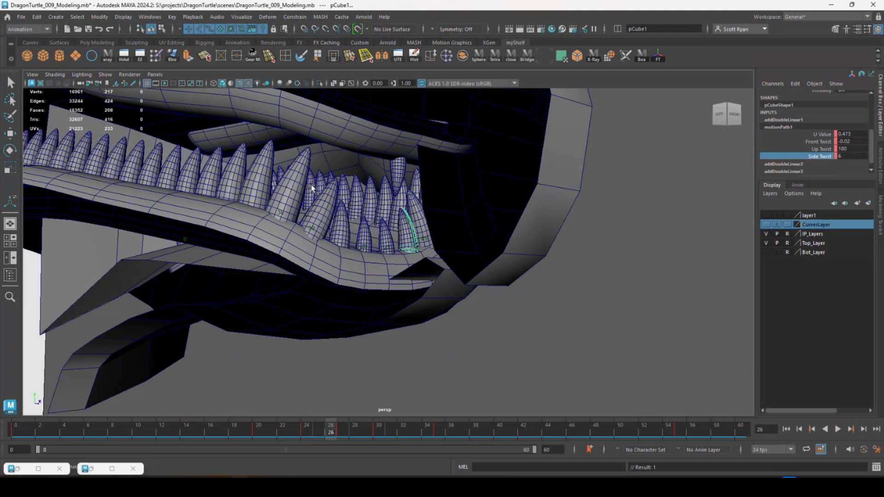
click(240, 17)
click(250, 130)
alt+drag(437, 235, 284, 184)
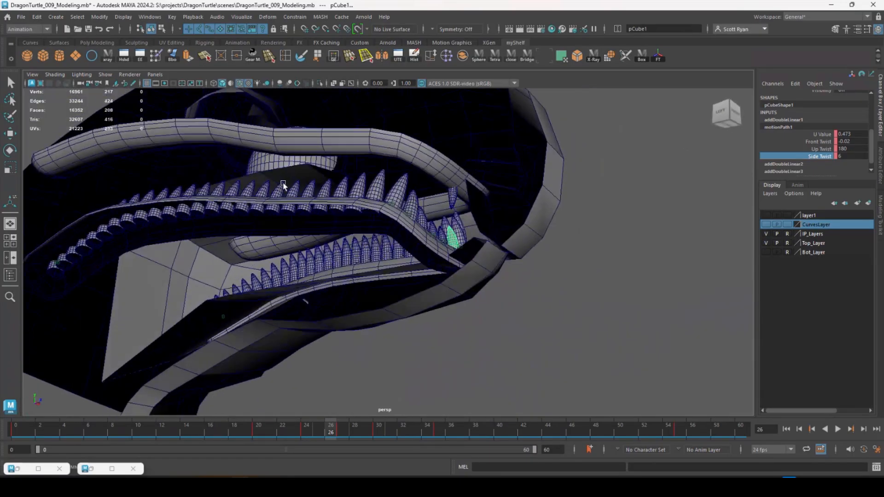
click(308, 147)
right_drag(308, 153, 307, 142)
double_click(302, 151)
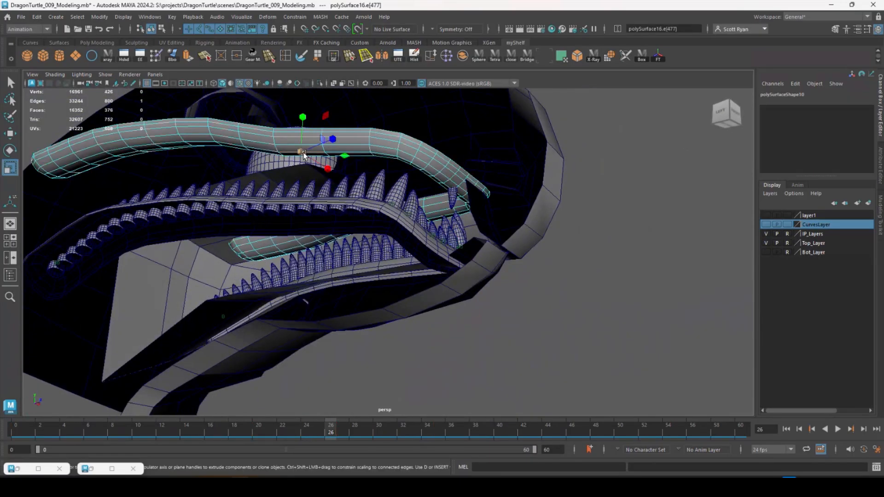
alt+drag(322, 143, 394, 152)
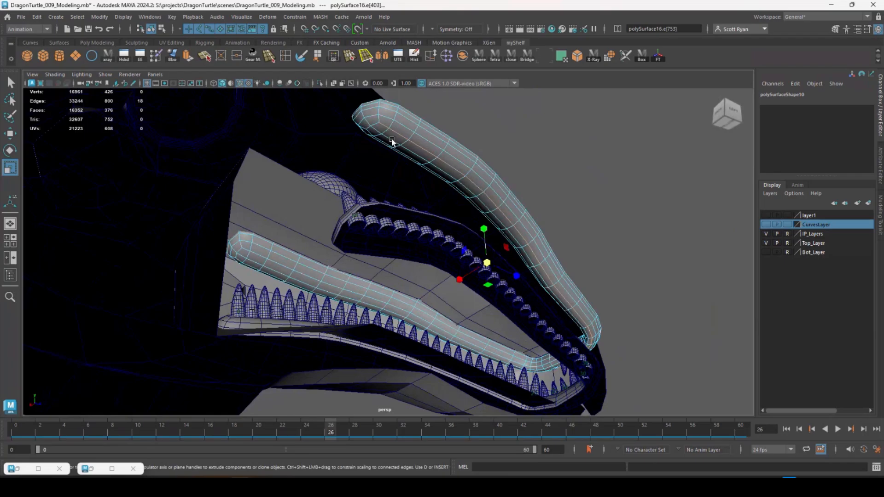
right_drag(392, 140, 427, 131)
shift+click(412, 165)
click(383, 95)
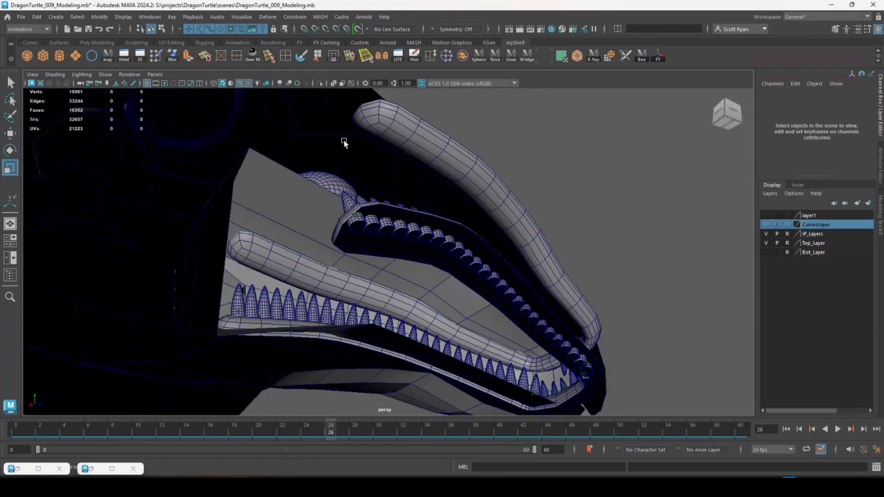
key(4)
click(415, 154)
key(5)
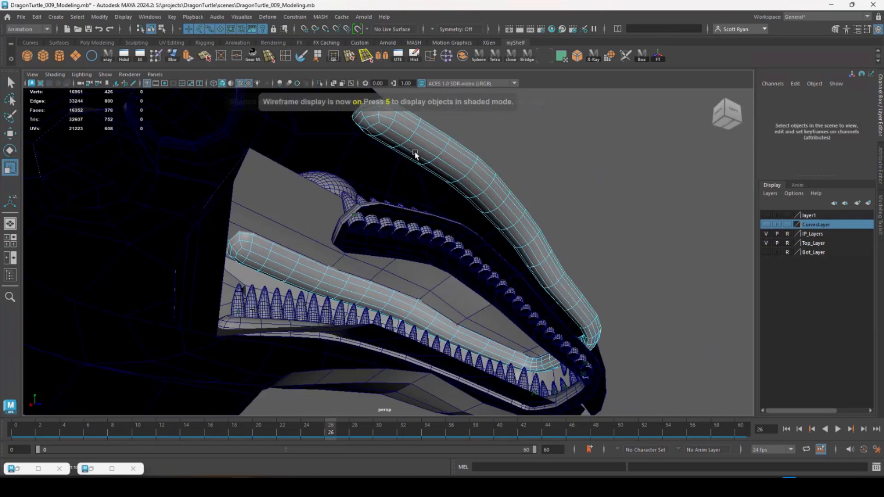
double_click(415, 153)
alt+drag(415, 154, 293, 161)
ctrl+click(296, 162)
alt+drag(254, 278, 271, 197)
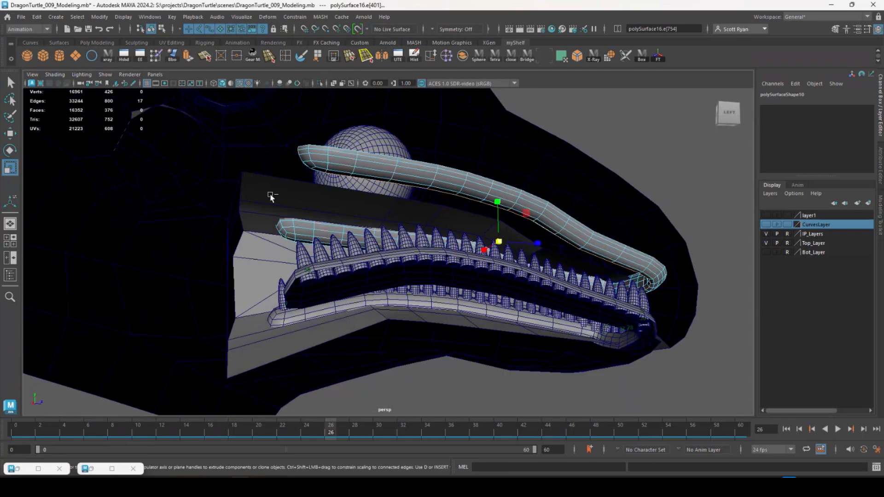
Merge the split vertices at the front seam of the upper gum strip
alt+drag(328, 171, 363, 225)
alt+right_drag(363, 225, 492, 292)
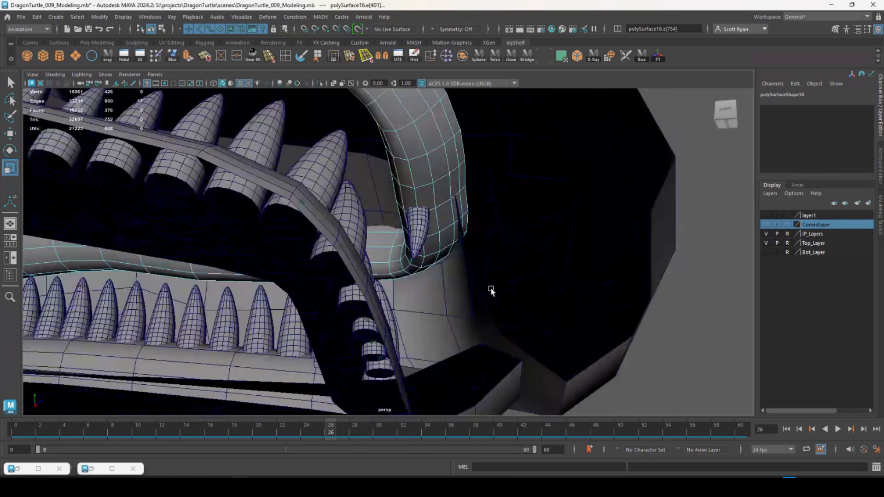
alt+drag(492, 292, 406, 184)
right_drag(405, 184, 376, 180)
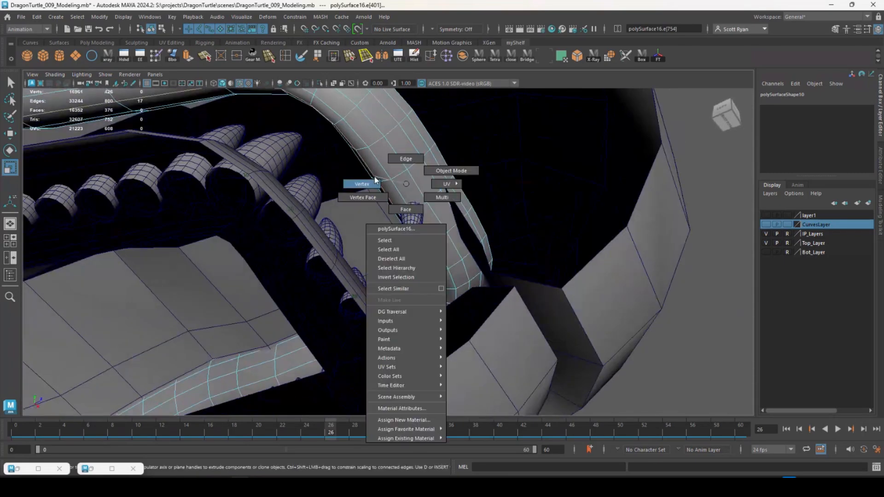
click(236, 56)
Select the edge loop along both halves of the upper gum strip and convert the polygon edges to a curve
alt+drag(323, 208, 430, 277)
click(416, 161)
shift+double_click(168, 312)
alt+drag(168, 311, 319, 148)
alt+right_drag(369, 152, 286, 257)
click(100, 17)
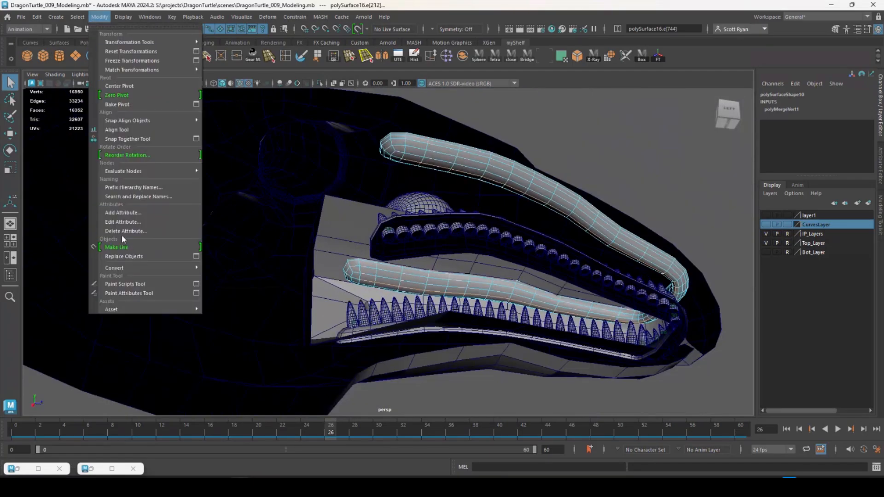
mouse_move(125, 269)
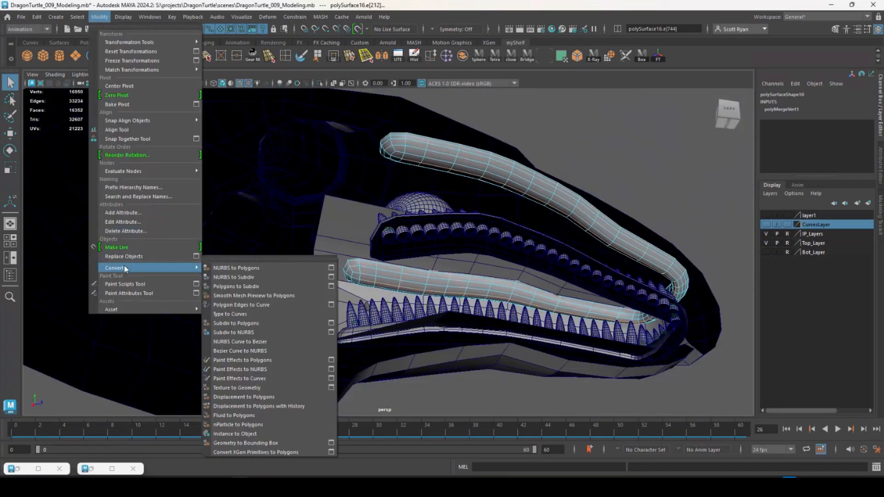
click(242, 306)
Attach the upper tooth pCube2 to the new upper gum curve as a motion path
alt+drag(276, 258, 407, 237)
click(408, 237)
alt+middle_drag(384, 312, 438, 304)
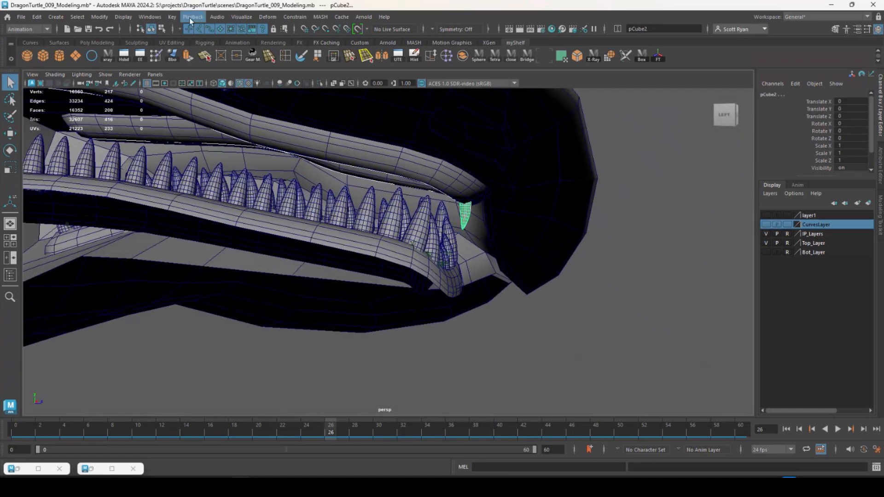
click(295, 18)
mouse_move(316, 109)
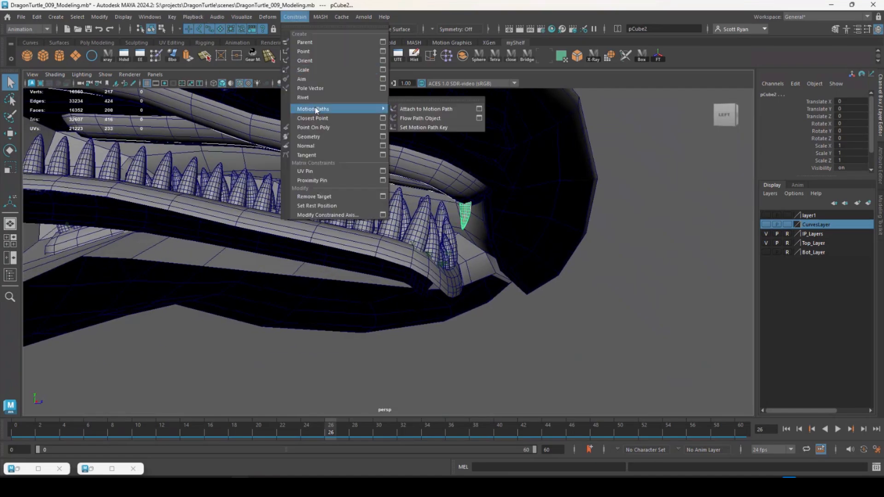
click(427, 108)
Scrub the upper tooth along its path and set the motion path's Up Twist to 180
alt+drag(456, 203, 516, 215)
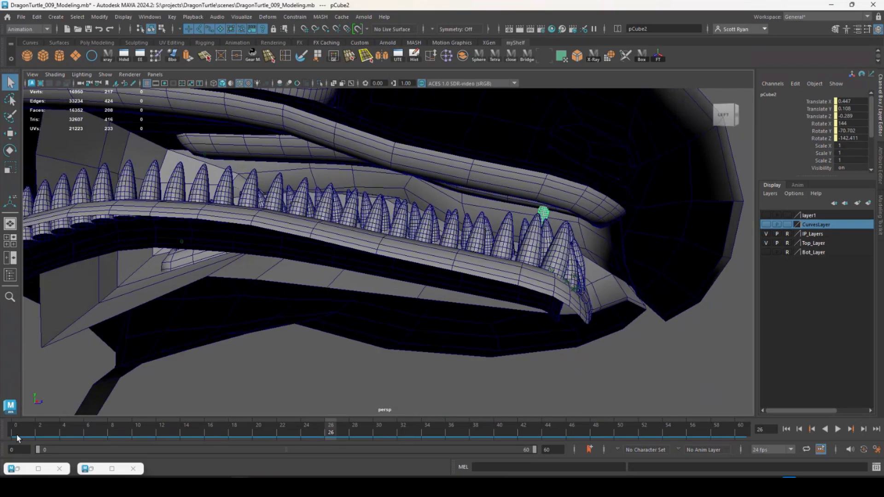
alt+drag(295, 347, 216, 288)
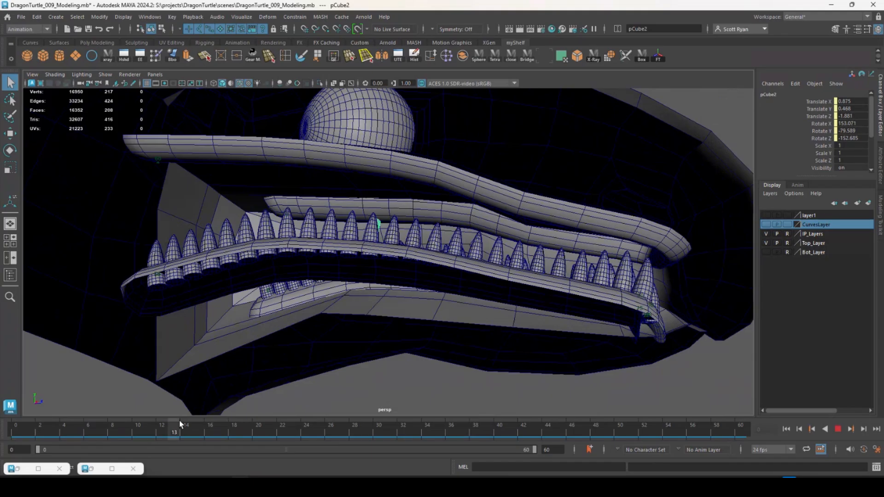
alt+drag(450, 289, 384, 293)
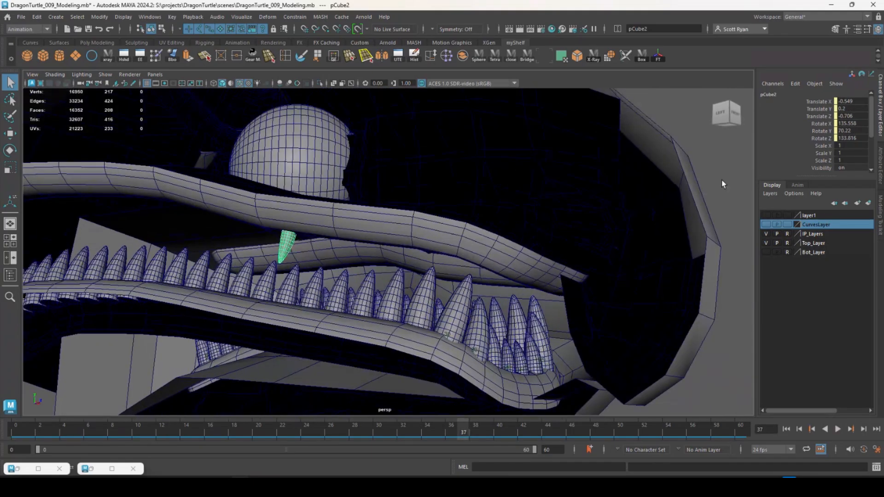
scroll(839, 158, down, 3)
scroll(844, 158, down, 2)
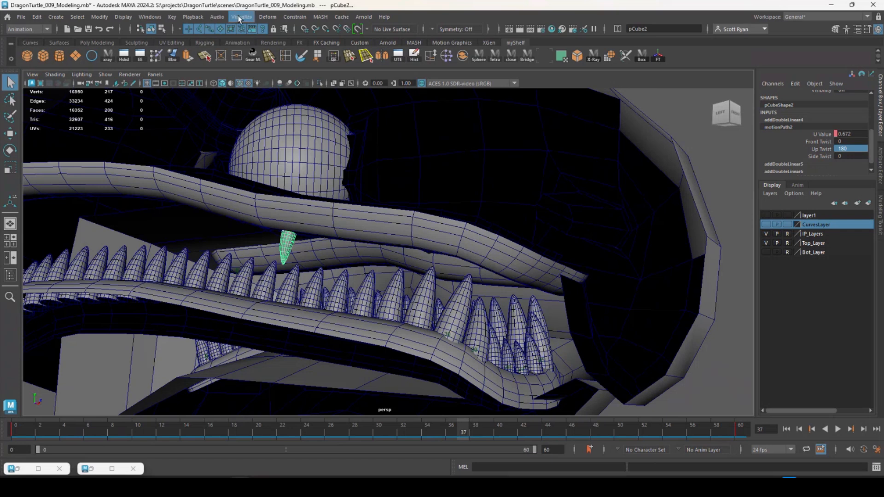
In the Graph Editor, make the upper tooth's motion path curve linear and move its end key to frame 55
click(159, 18)
mouse_move(174, 81)
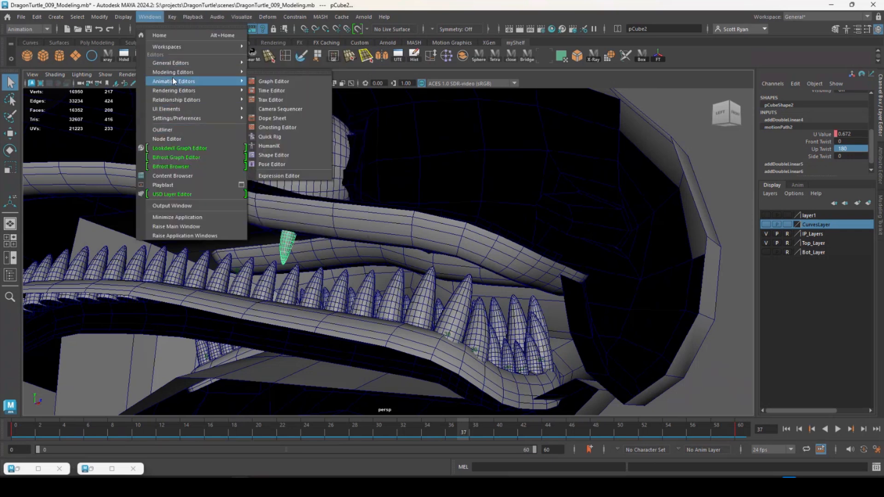
click(274, 81)
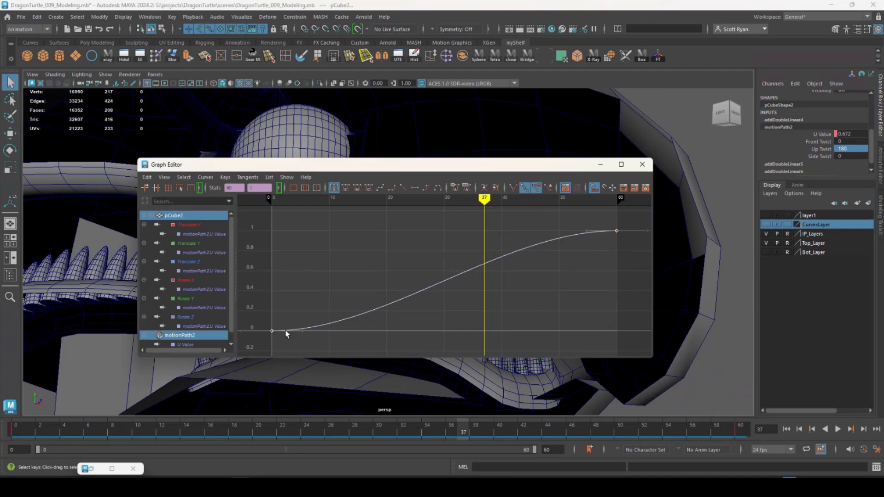
click(403, 189)
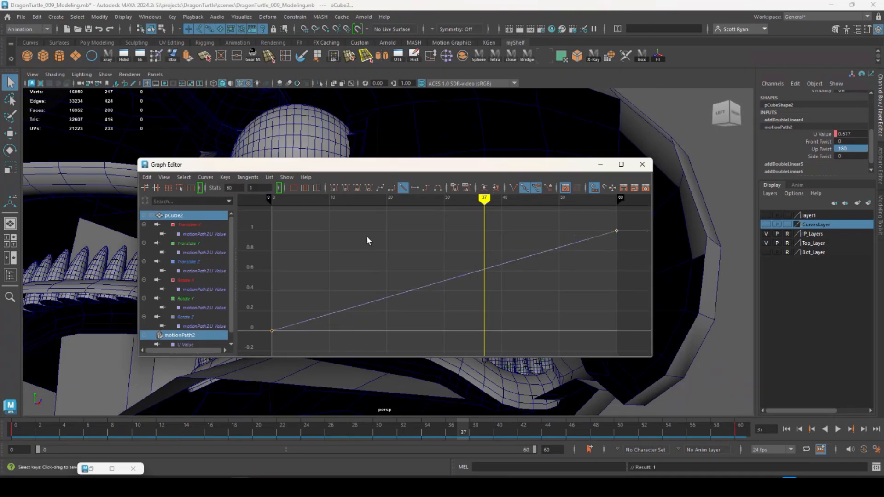
click(239, 189)
text(55)
key(Return)
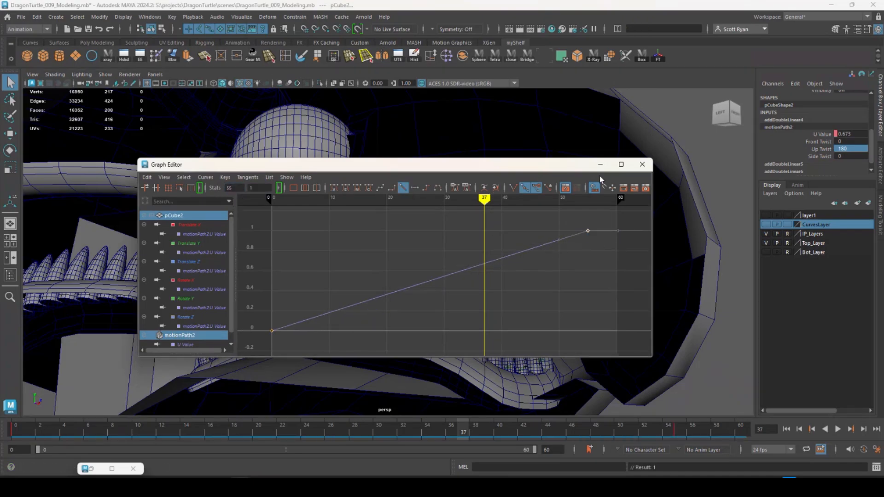
click(602, 165)
Scrub the upper tooth to the front of the jaw and key its Scale X, Y and Z at 1 on frames 27 and 28
alt+drag(584, 217, 425, 230)
drag(14, 433, 5, 434)
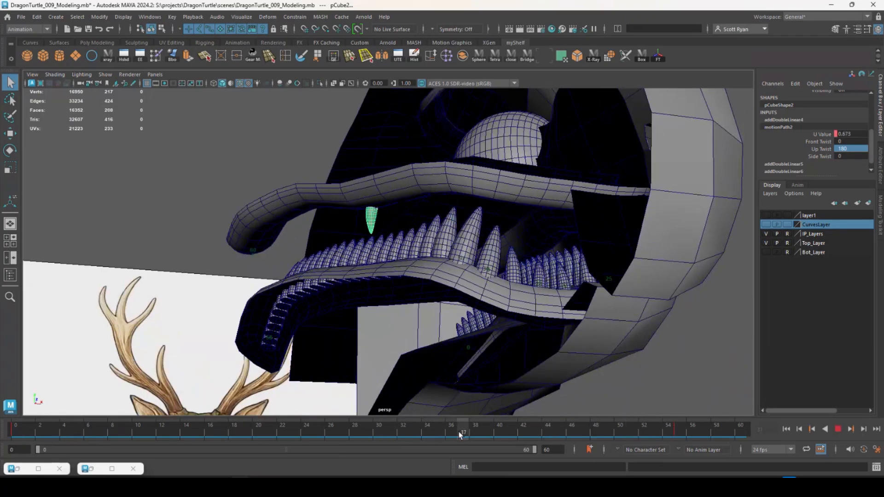
drag(326, 437, 342, 437)
alt+drag(461, 295, 396, 263)
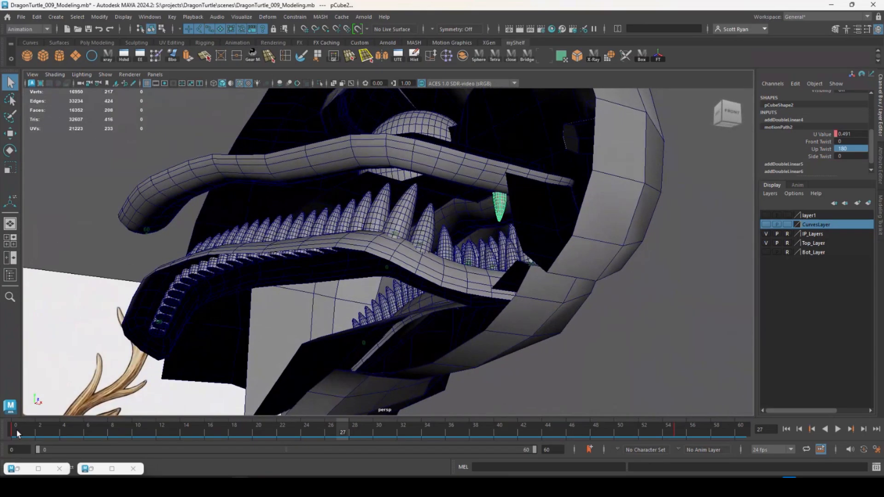
drag(350, 435, 262, 440)
alt+drag(561, 215, 463, 287)
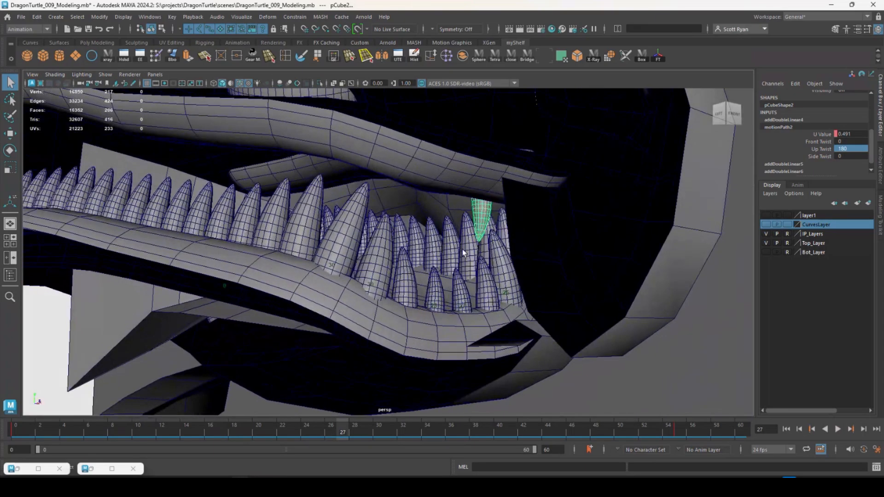
scroll(860, 135, up, 3)
right_click(823, 135)
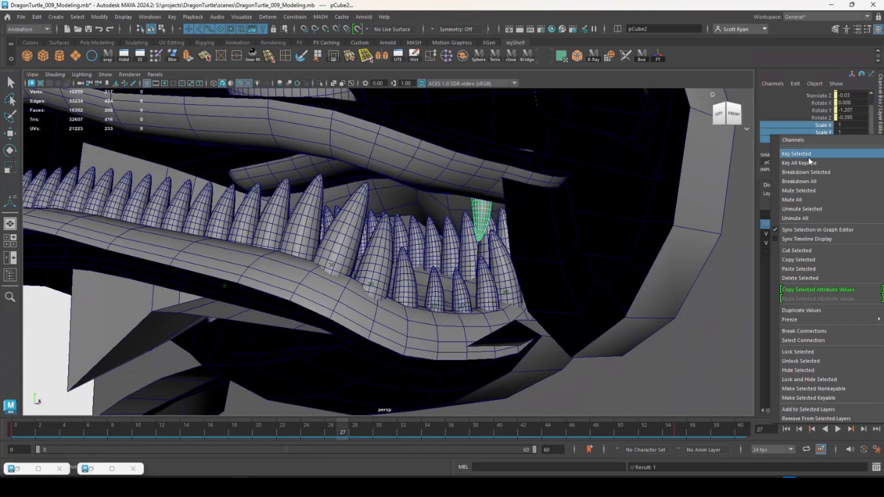
click(808, 157)
click(355, 435)
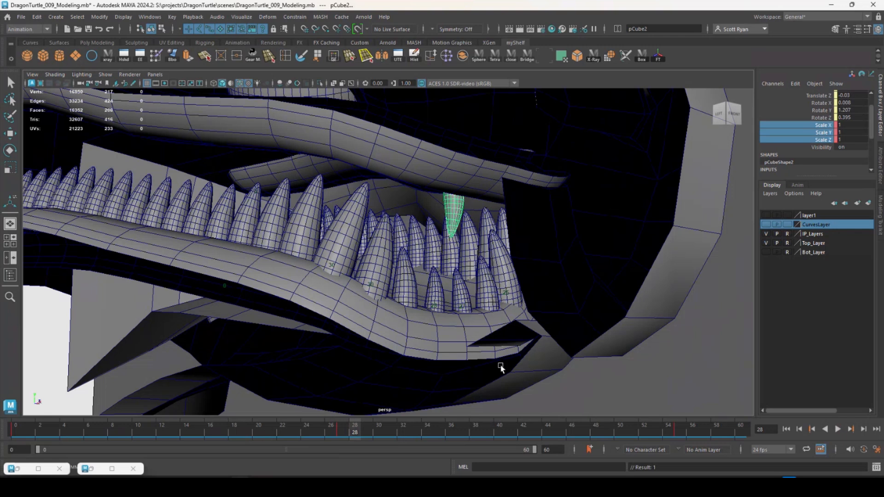
right_click(818, 132)
click(812, 151)
Set the upper tooth's Scale X, Y and Z to 2 at frame 55 and key them
drag(356, 433, 672, 442)
click(846, 139)
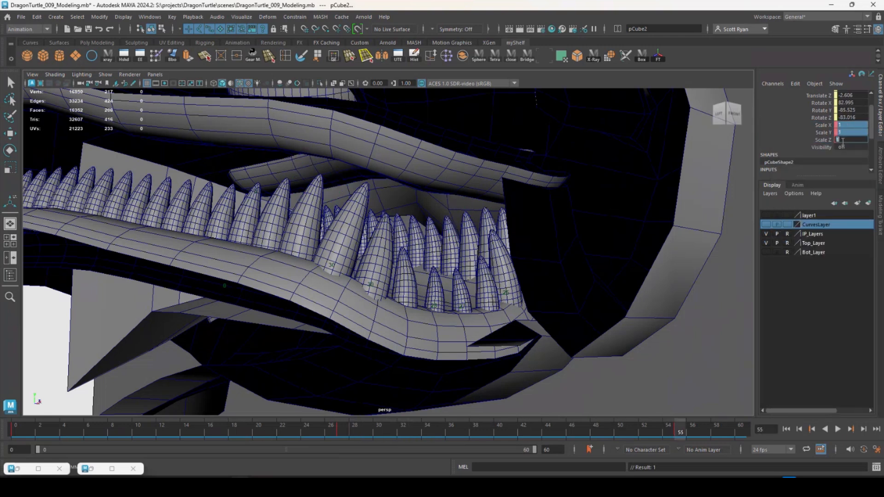
text(2)
key(Return)
scroll(387, 258, down, 5)
alt+drag(387, 259, 466, 256)
right_click(818, 130)
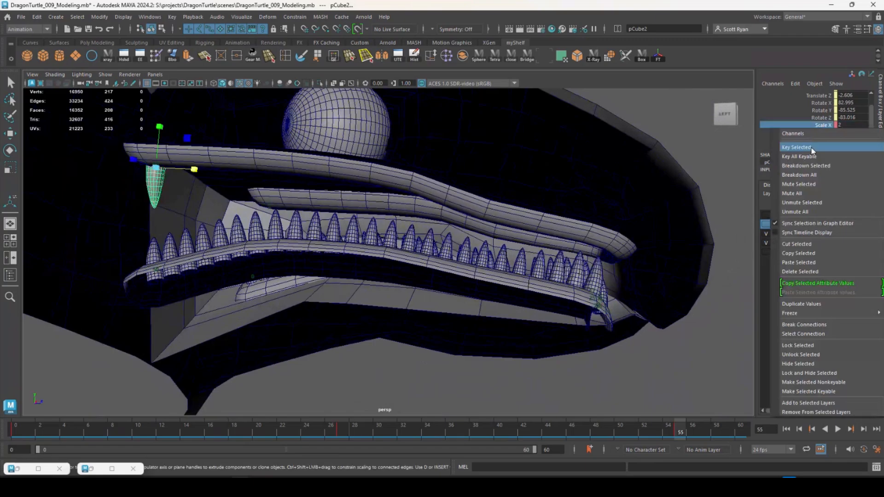
click(812, 148)
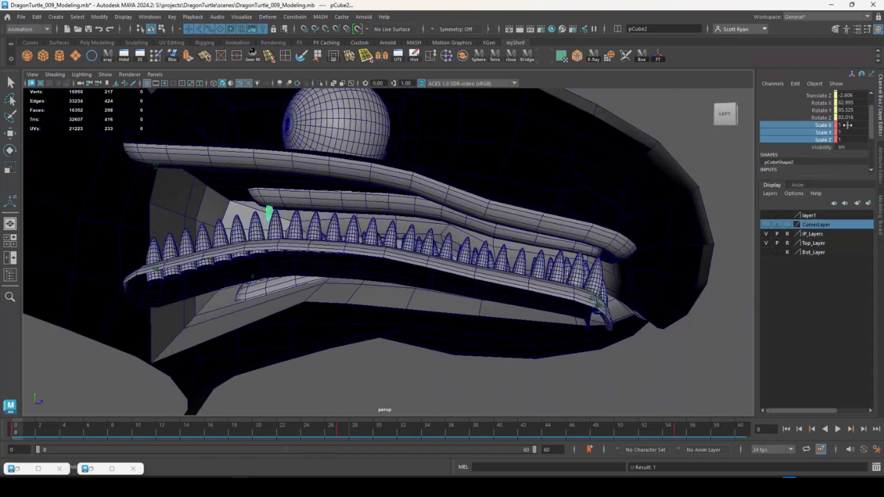
Set the upper tooth's Scale X, Y and Z to 2 at frame 0 and key them
drag(848, 125, 846, 140)
text(2)
key(Return)
right_click(821, 139)
click(809, 158)
alt+drag(374, 301, 373, 307)
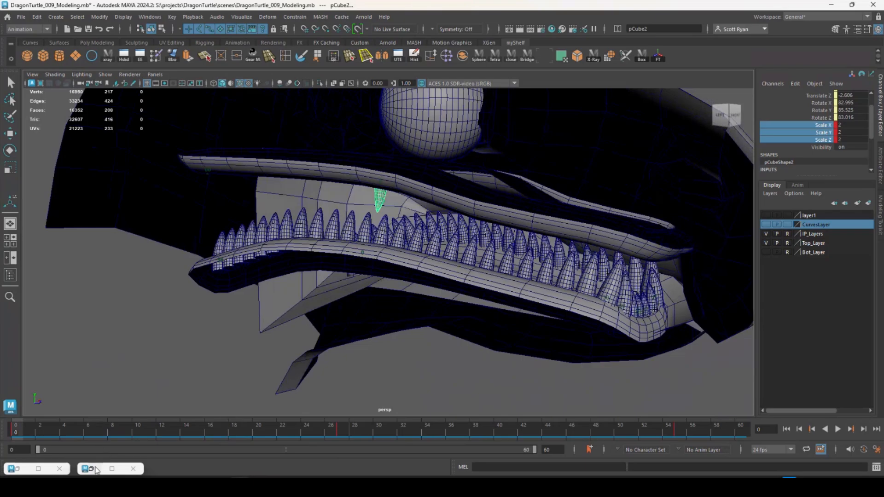
Check pCube1's key timing through the Outliner, reselect pCube2, and adjust and key its Scale X, Y and Z at frame 20
click(94, 469)
click(580, 239)
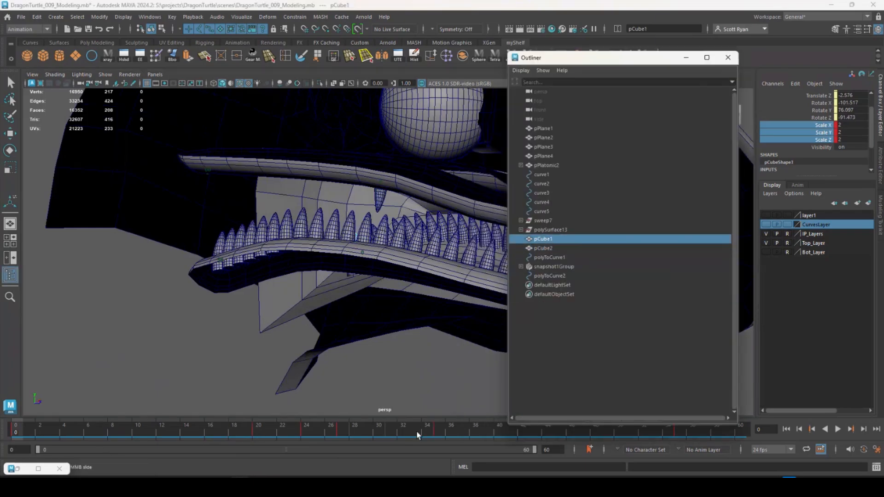
click(542, 247)
click(257, 429)
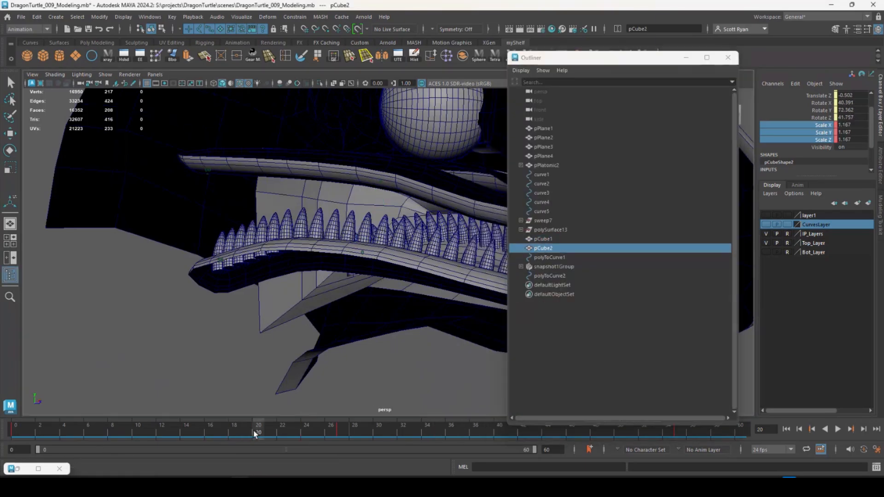
drag(845, 125, 851, 134)
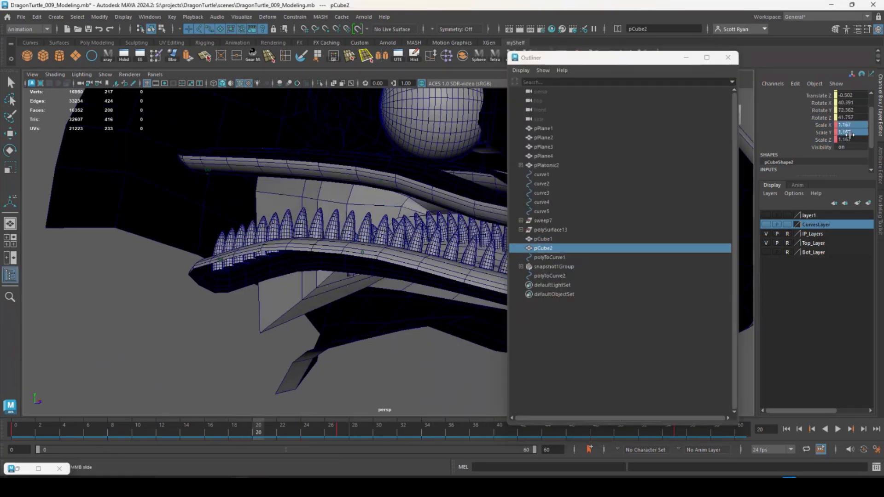
right_click(824, 134)
click(810, 159)
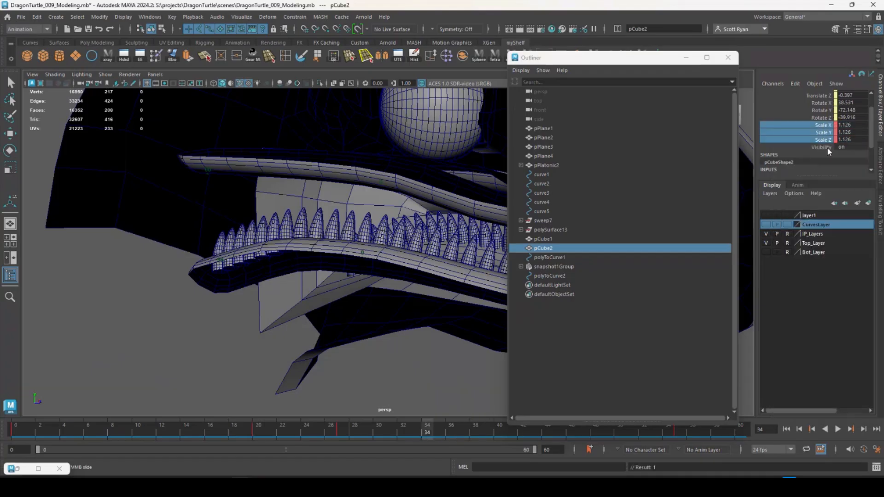
Set pCube2's Scale X, Y and Z to 1.5 at frame 34 and key them
drag(846, 125, 854, 131)
right_click(825, 133)
click(805, 158)
Compare the upper tooth with the lower row around frame 31 and select pCube1 to check its scale keys
drag(650, 58, 261, 62)
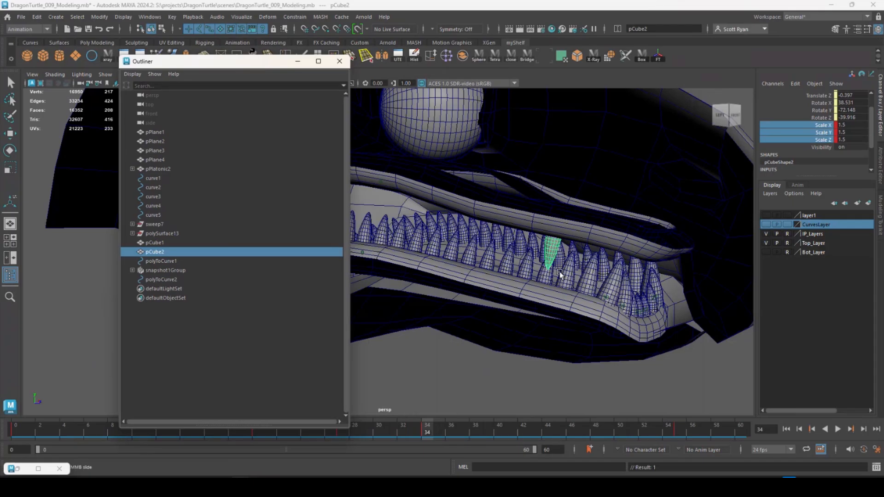
alt+drag(560, 276, 408, 399)
drag(425, 434, 395, 433)
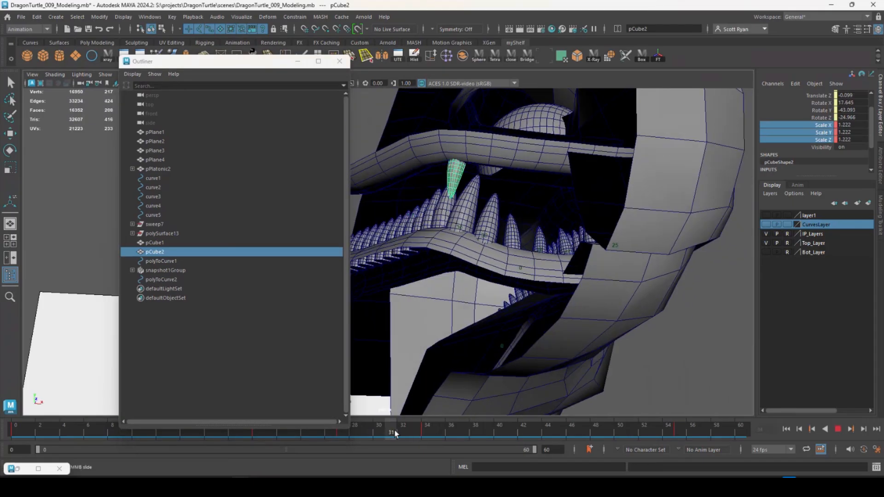
click(155, 243)
drag(226, 65, 153, 41)
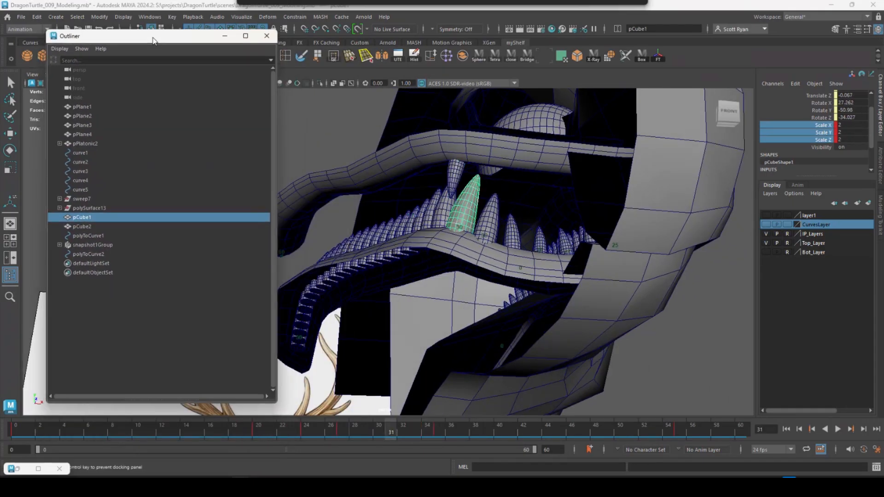
Set pCube2's Scale X, Y and Z to 2 at frame 31 and key them
click(90, 227)
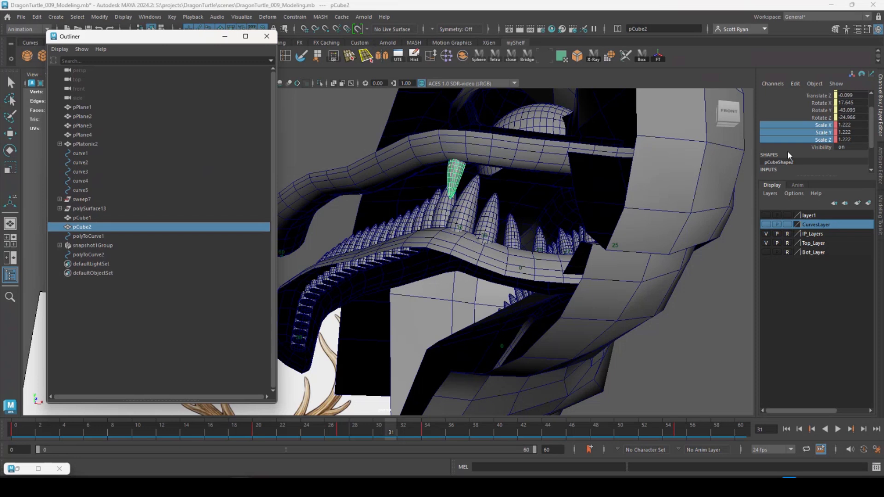
drag(850, 124, 850, 132)
alt+drag(535, 217, 628, 209)
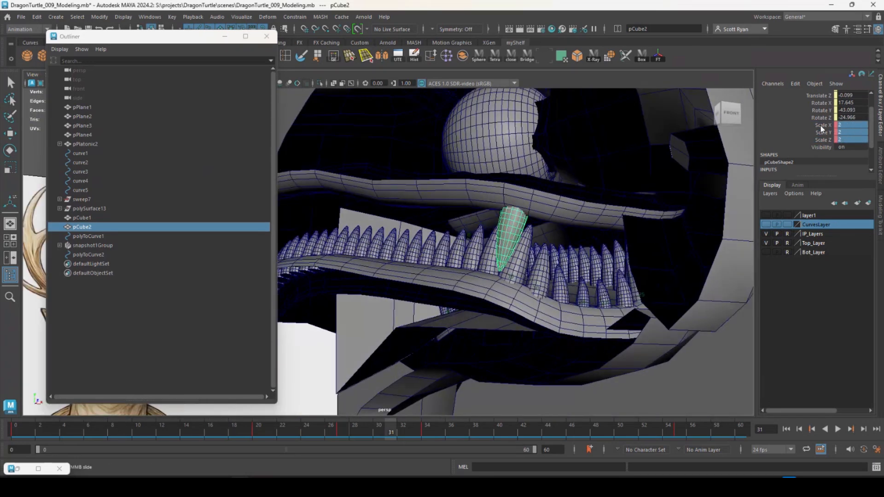
drag(820, 126, 821, 139)
right_click(819, 132)
click(809, 151)
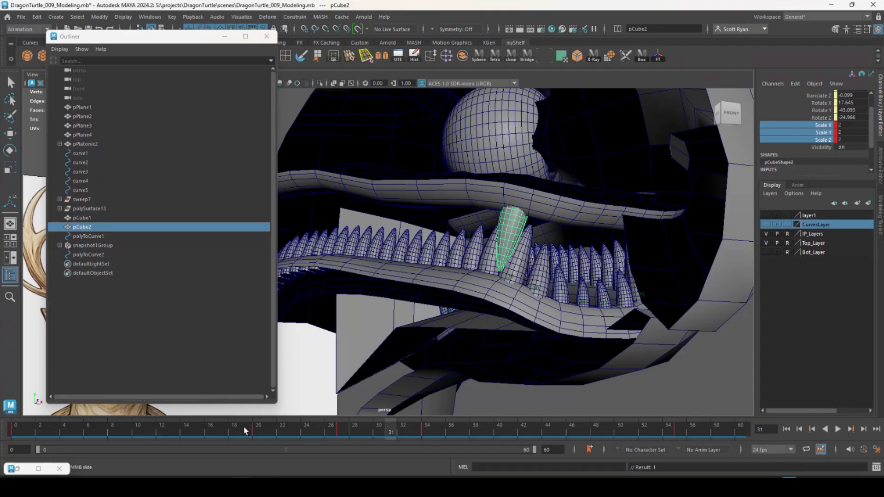
Check pCube1's scale key at frame 24, and set and key pCube2's Scale X, Y and Z to 2 at that frame
click(84, 219)
click(302, 430)
click(78, 229)
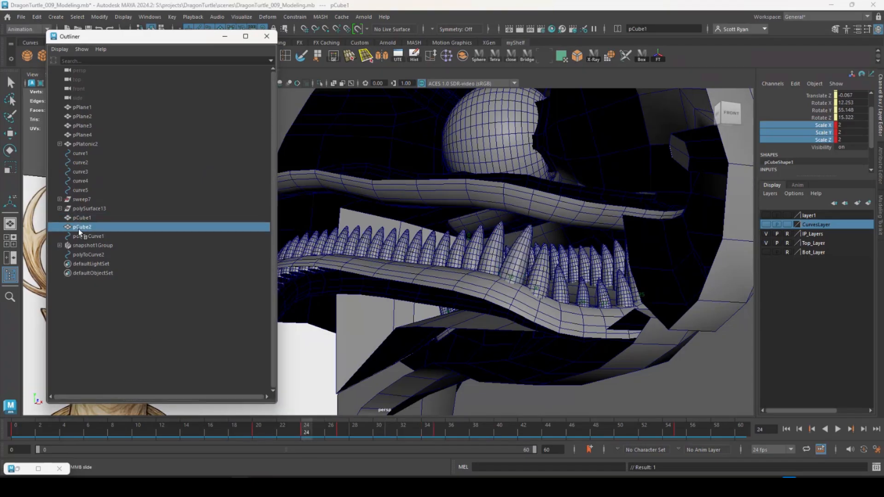
drag(844, 125, 848, 139)
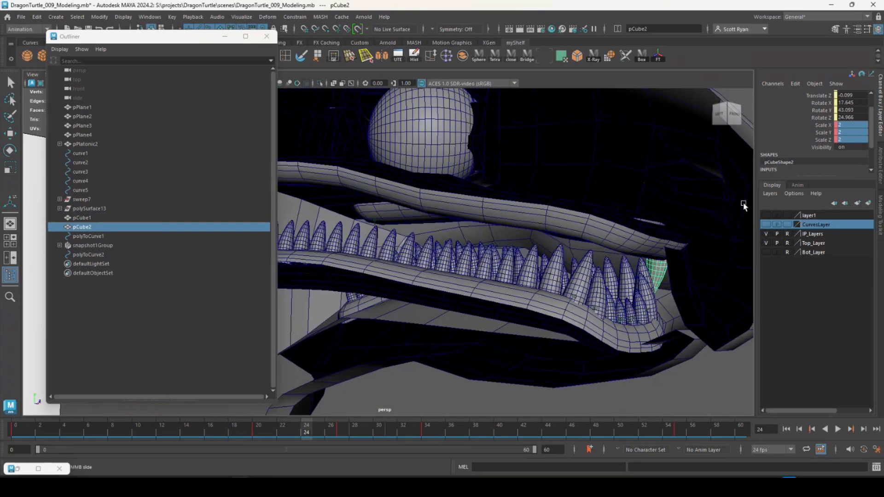
drag(820, 125, 821, 140)
right_click(818, 132)
click(810, 151)
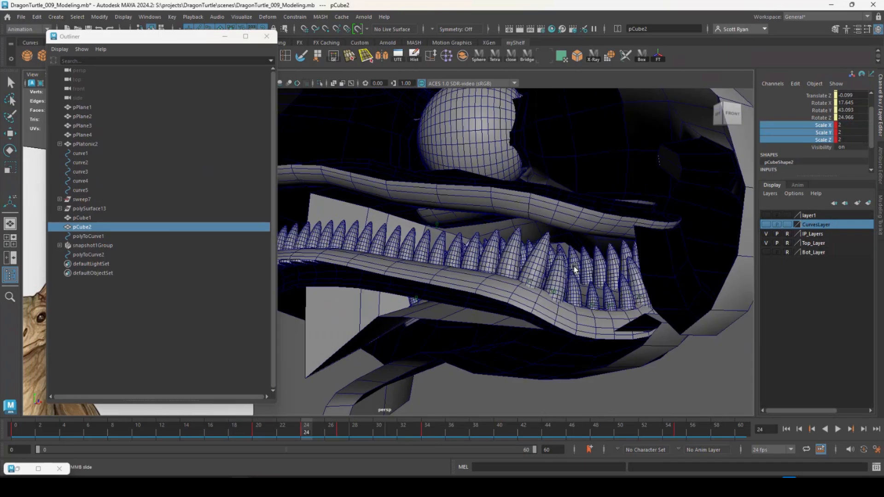
Create an animation snapshot of pCube2 to fill the upper gum strip with teeth
click(242, 17)
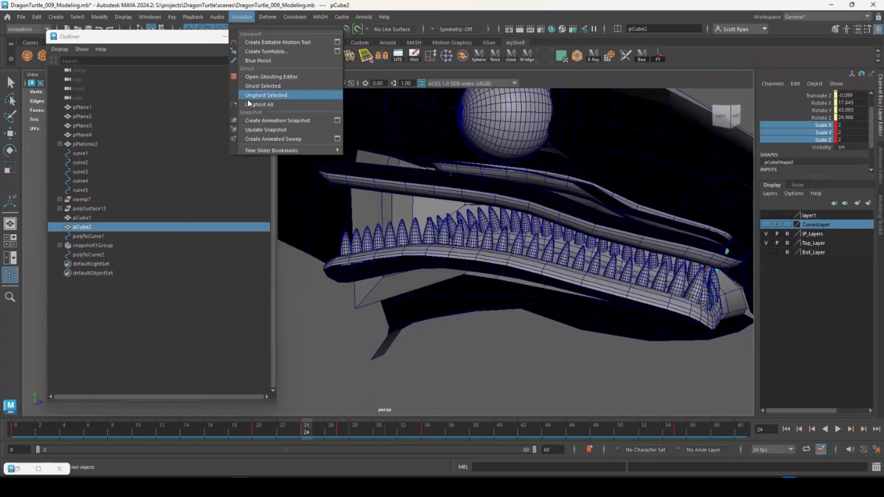
click(277, 120)
alt+drag(360, 240, 579, 298)
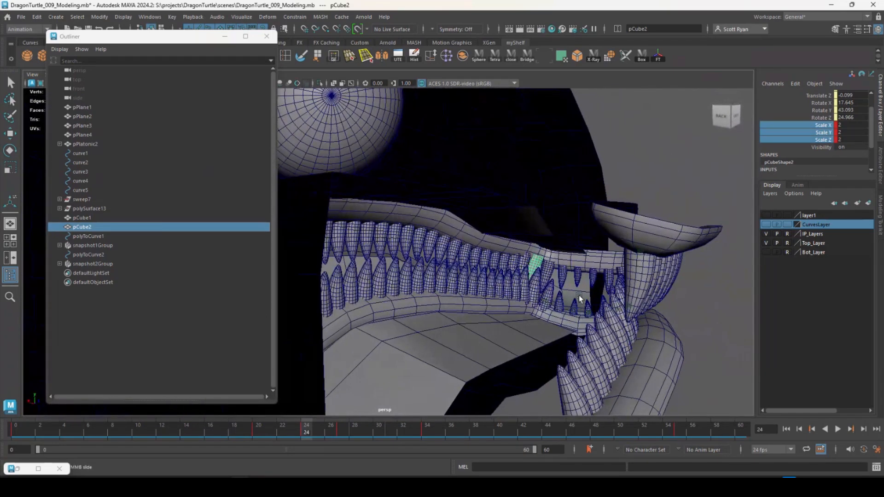
click(83, 217)
shift+click(85, 236)
ctrl+click(82, 255)
scroll(599, 276, down, 4)
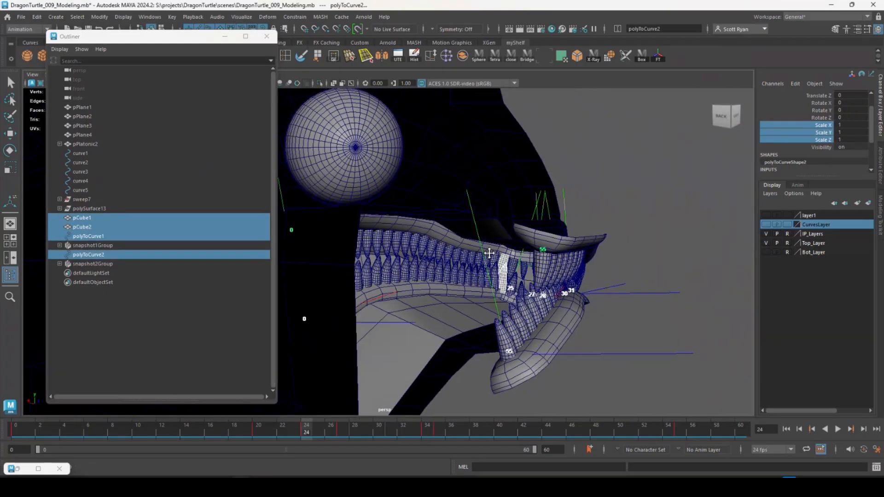
alt+middle_drag(521, 281, 575, 265)
click(76, 246)
ctrl+click(69, 265)
Unparent the lower teeth transform2_1 through transform2_56 from snapshot1Group and put them into a new group
click(59, 245)
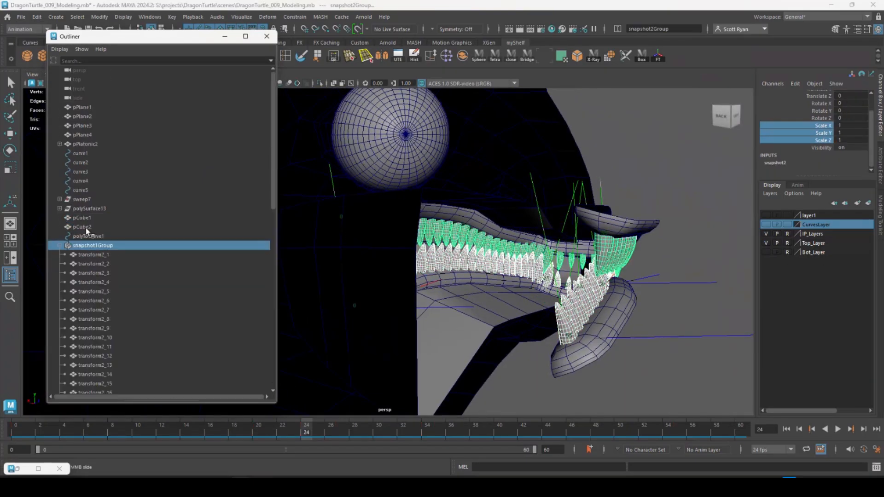
click(90, 255)
scroll(102, 300, down, 12)
shift+click(94, 347)
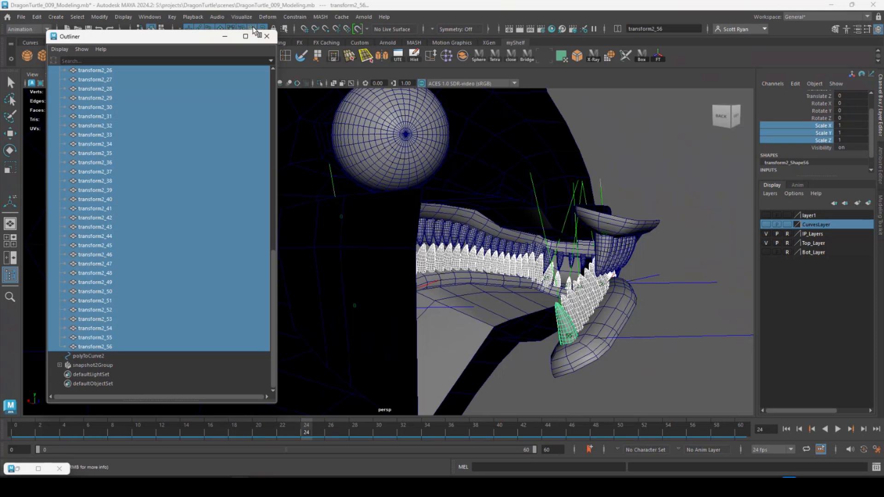
drag(253, 30, 322, 98)
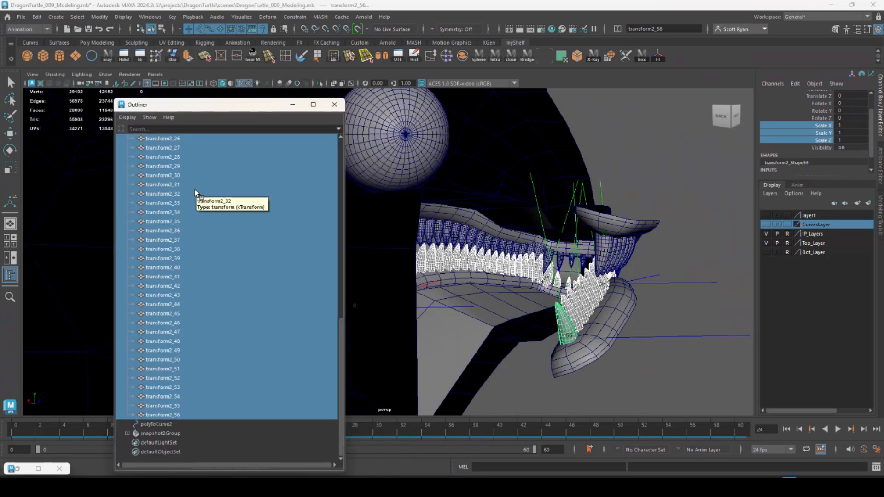
key(shift+p)
key(ctrl+g)
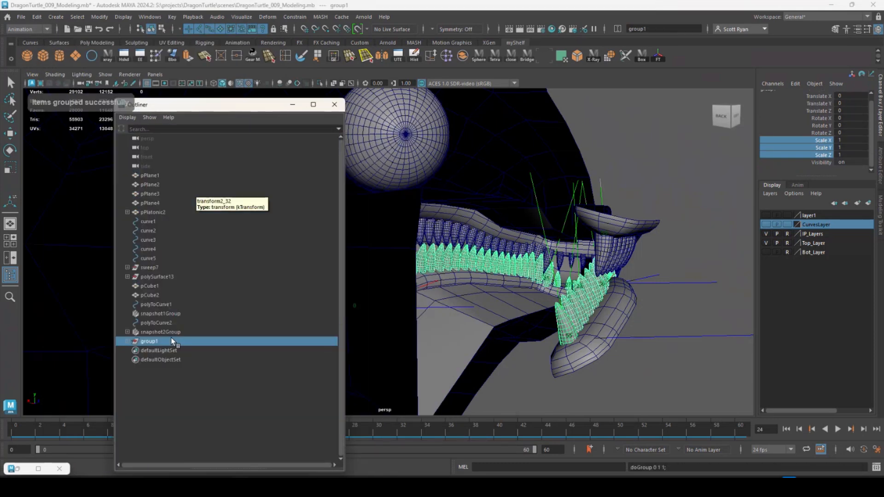
Move all upper teeth through transform3_56 out of snapshot2Group into a new group, and delete the emptied snapshot groups
click(128, 333)
click(170, 343)
scroll(167, 359, down, 15)
shift+click(162, 422)
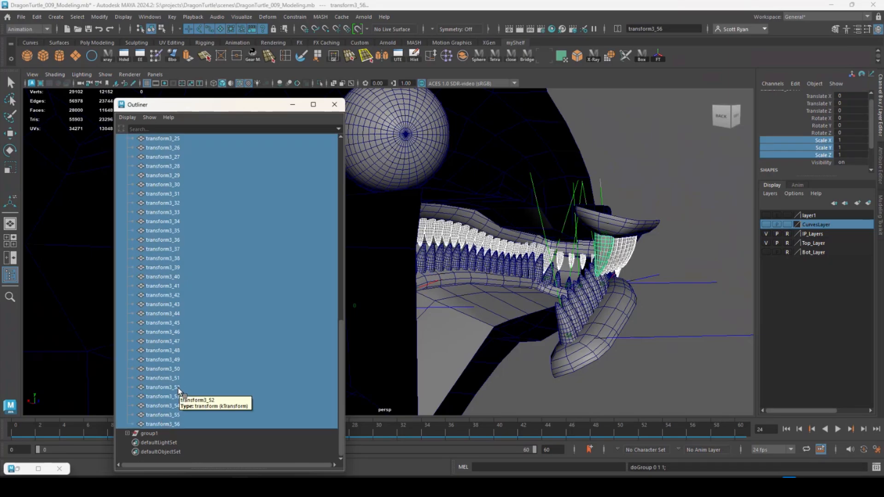
key(ctrl+g)
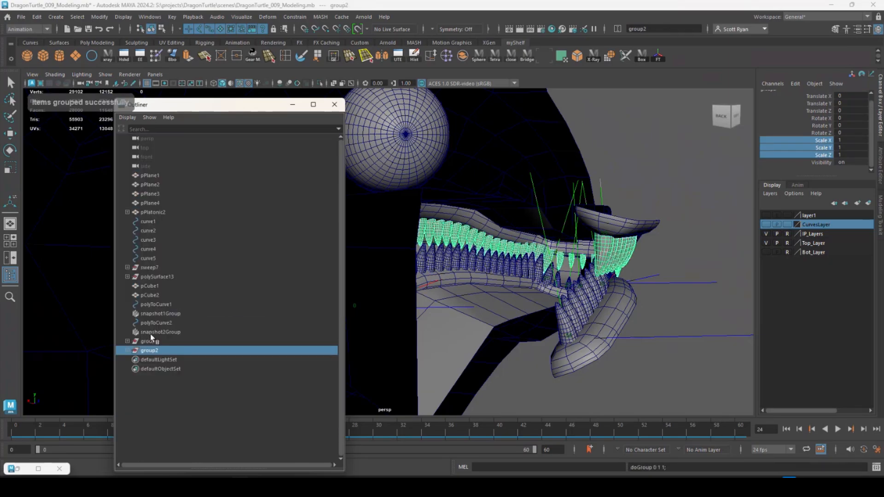
click(152, 333)
key(Delete)
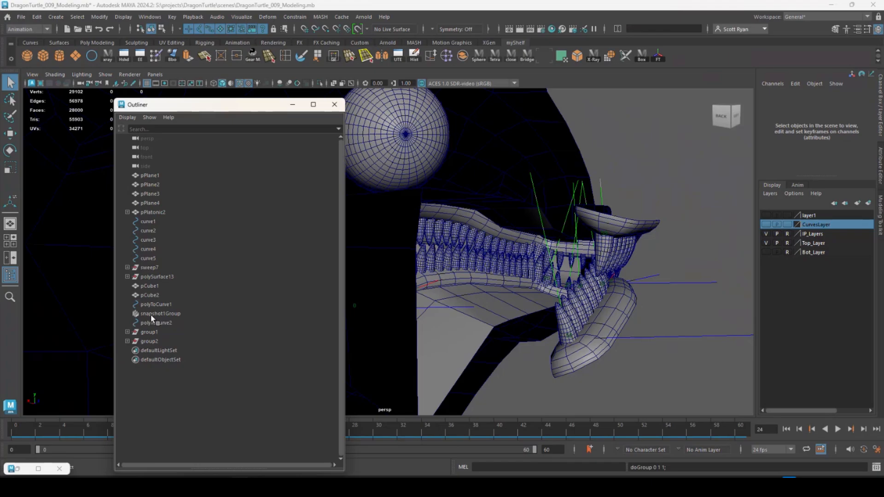
Put pCube1, pCube2, polyToCurve1 and polyToCurve2 into a new display layer and hide that layer
drag(149, 289, 152, 315)
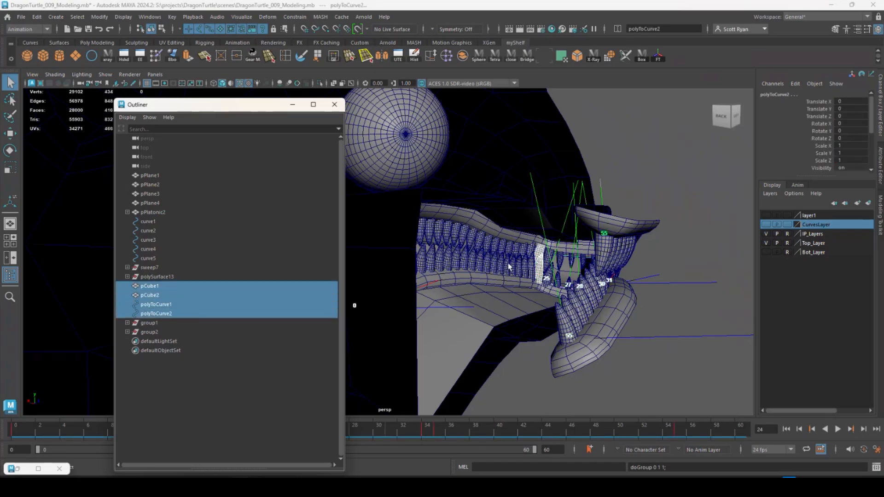
middle_click(495, 283)
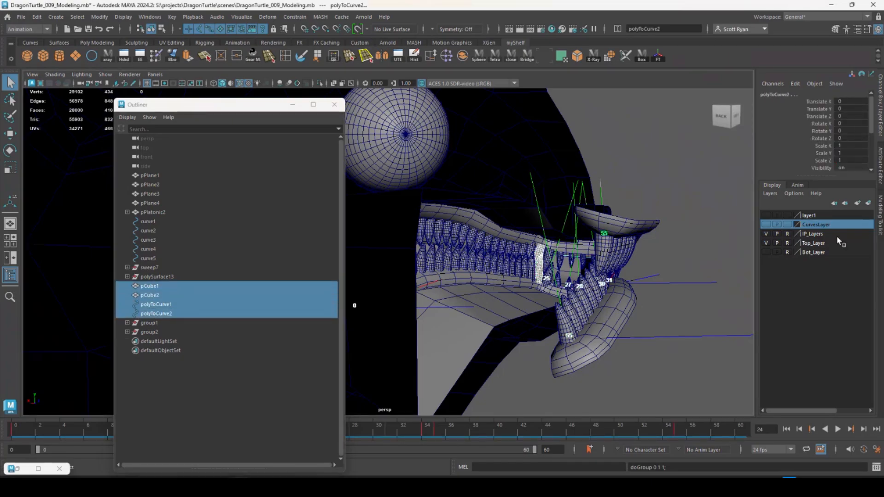
click(869, 204)
click(767, 216)
click(693, 187)
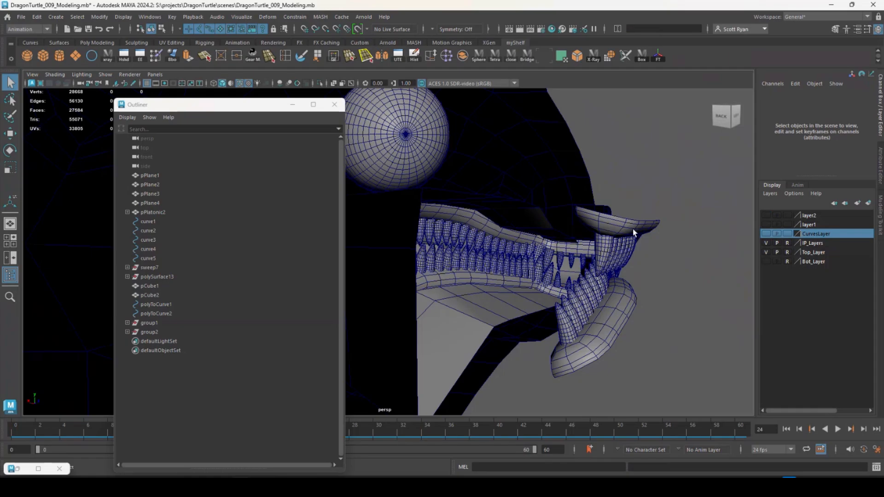
Close the Outliner, create a polygon cube, and place it at the back corner of the mouth in the side view
alt+drag(648, 250, 614, 298)
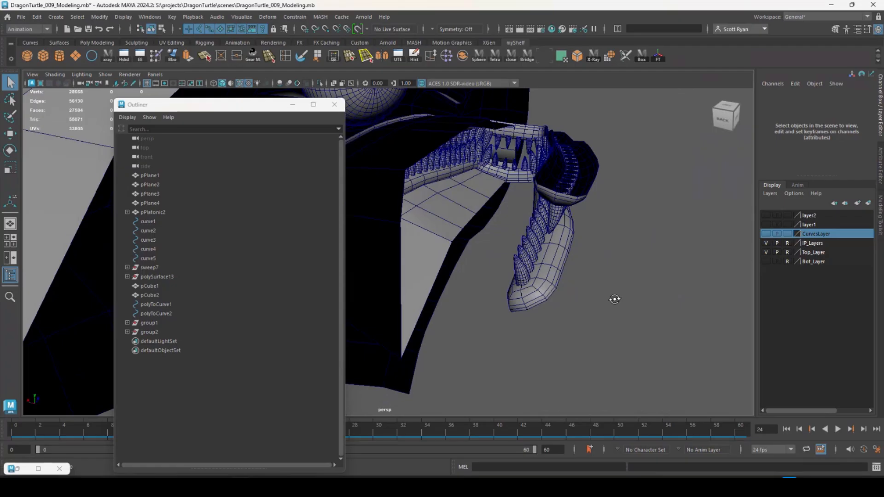
alt+middle_drag(614, 298, 573, 278)
scroll(589, 273, up, 3)
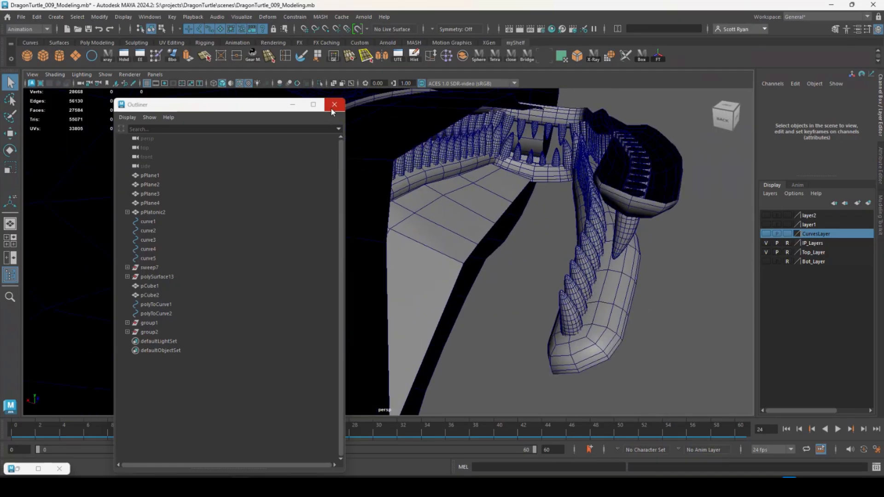
click(332, 108)
click(43, 57)
scroll(309, 338, down, 10)
key(w)
alt+middle_drag(310, 337, 303, 286)
drag(355, 368, 348, 174)
drag(364, 196, 399, 166)
key(space)
key(space)
scroll(223, 298, up, 4)
drag(273, 148, 238, 260)
key(r)
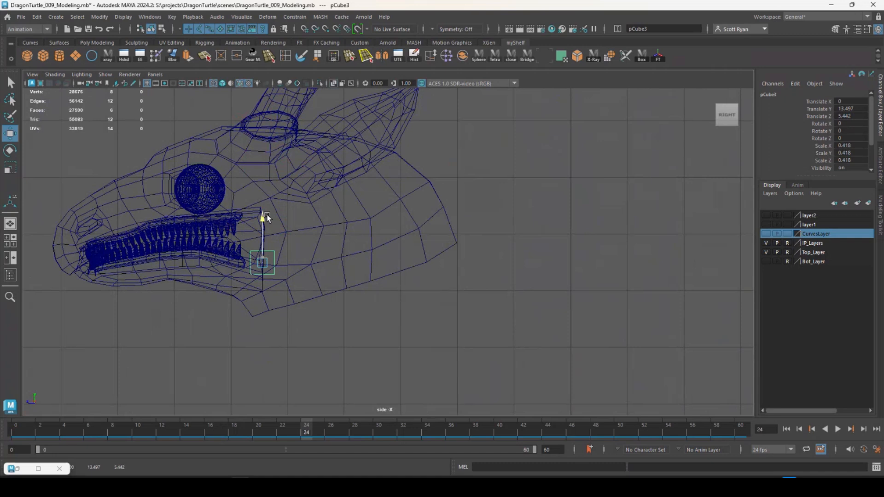
Reshape the new cube in the side view by moving its corner vertices into a wedge behind the lower gum
key(f)
scroll(413, 269, down, 5)
right_drag(425, 194, 387, 190)
drag(433, 177, 463, 207)
drag(448, 192, 436, 234)
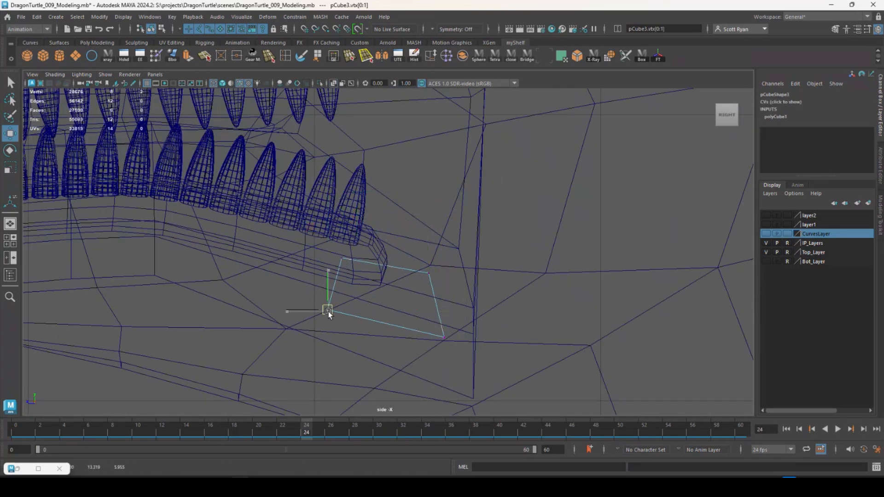
key(space)
key(space)
alt+drag(479, 239, 606, 255)
alt+middle_drag(606, 254, 582, 371)
scroll(582, 372, up, 3)
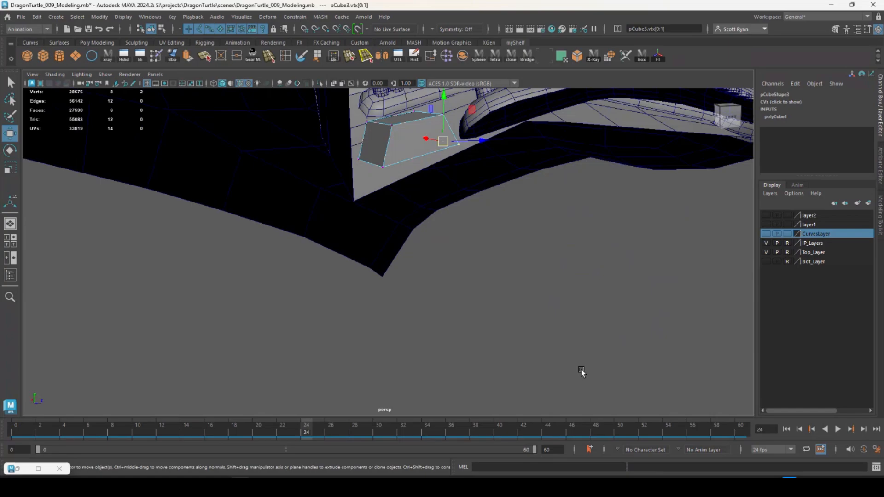
Move the lower back corner vertex of the polySurface14 head mesh upward near the cube and return to object mode
mouse_move(583, 371)
alt+mouse_down()
mouse_move(452, 297)
mouse_move(401, 239)
alt+mouse_up()
alt+drag(374, 155, 429, 155)
right_drag(361, 171, 334, 166)
click(350, 187)
drag(351, 151, 351, 124)
alt+drag(463, 140, 413, 281)
right_drag(444, 194, 476, 175)
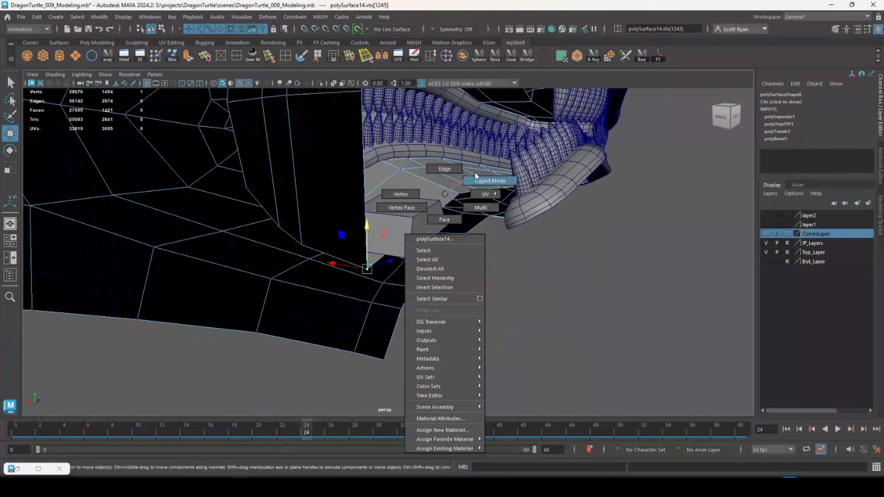
Scale the wedge cube wider along X so it spans the back of the lower jaw
click(424, 233)
key(r)
drag(394, 198, 418, 195)
alt+drag(410, 198, 205, 267)
drag(369, 195, 398, 175)
alt+drag(341, 295, 366, 182)
alt+drag(364, 239, 440, 185)
Adjust one face of the wedge cube, and shift the whole cube forward and slightly up against the lower gum
right_drag(339, 257, 336, 284)
click(335, 284)
drag(318, 239, 321, 247)
right_drag(371, 240, 399, 222)
key(w)
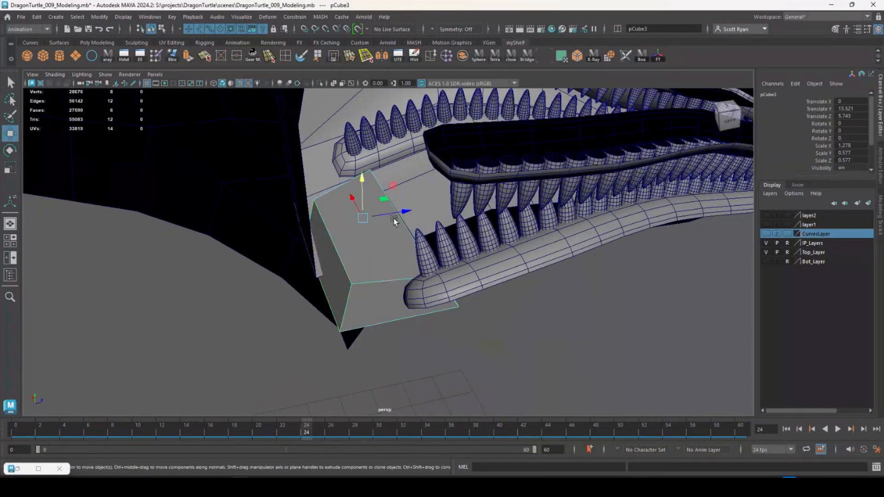
drag(401, 212, 411, 210)
mouse_move(389, 230)
alt+mouse_down()
mouse_move(414, 219)
mouse_move(397, 237)
alt+mouse_up()
drag(393, 187, 393, 179)
alt+drag(387, 239, 357, 205)
Extrude the wedge cube's top and back faces and raise the extruded faces
right_drag(356, 206, 356, 231)
click(357, 247)
shift+click(377, 203)
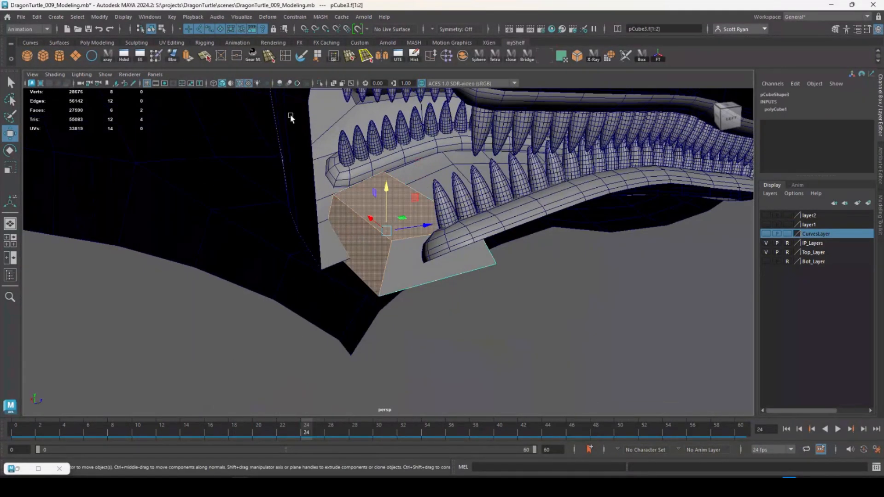
click(188, 56)
drag(390, 179, 387, 155)
alt+drag(403, 207, 389, 213)
Move the wedge's front lower edge up and forward beneath the lower gum
right_drag(414, 212, 416, 186)
click(402, 186)
key(w)
drag(402, 187, 423, 178)
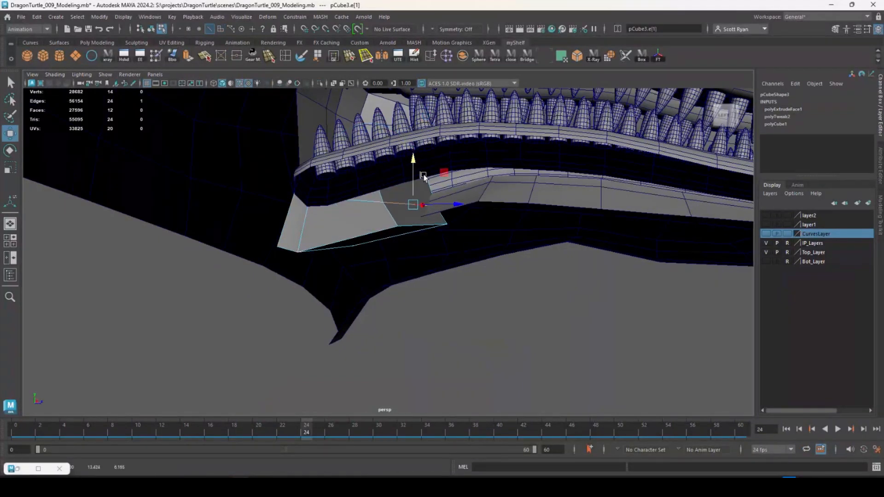
drag(457, 204, 465, 204)
alt+drag(395, 247, 393, 219)
Extrude the wedge's two lower faces outward and delete the resulting end faces
right_drag(394, 219, 394, 244)
click(391, 229)
shift+click(326, 235)
click(204, 56)
click(188, 55)
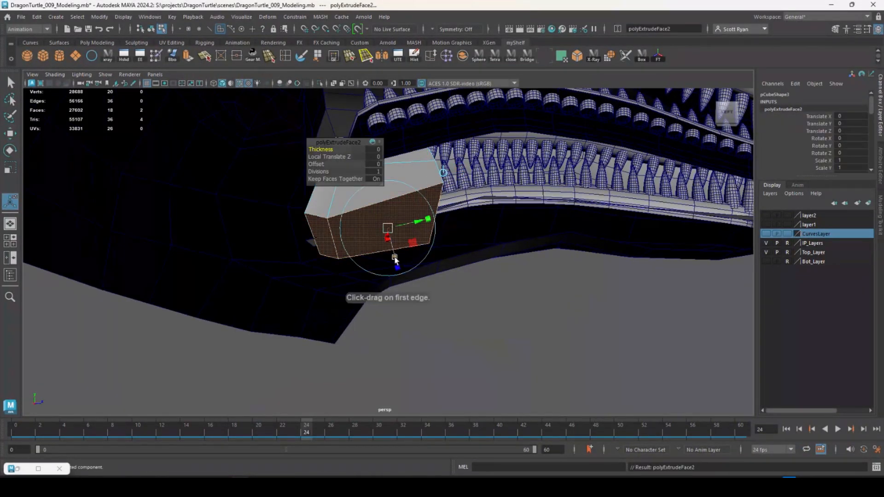
drag(394, 258, 363, 249)
key(Delete)
Reposition the lower vertices of the extruded wedge in the side view to fit inside the jaw
right_drag(364, 212, 322, 211)
click(365, 244)
key(space)
key(space)
drag(392, 261, 387, 305)
key(w)
drag(449, 340, 479, 379)
drag(461, 358, 468, 360)
drag(402, 365, 402, 366)
Scale the wedge's lower vertices wider across the jaw and select the next vertices in the side view to check the fit
key(space)
key(space)
alt+drag(407, 217, 345, 230)
key(r)
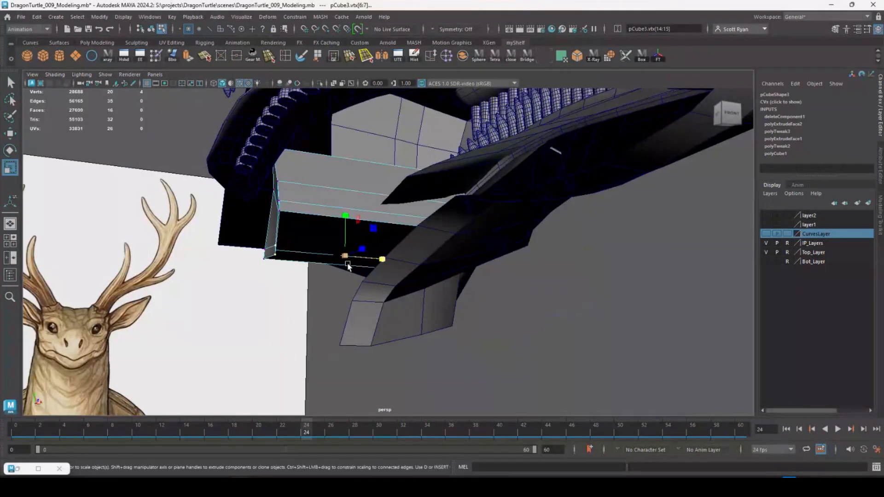
drag(381, 259, 390, 261)
alt+drag(392, 267, 540, 306)
key(space)
key(space)
drag(376, 295, 400, 318)
key(space)
key(space)
alt+drag(479, 240, 417, 184)
Extrude the wedge's front face and move it forward along the mouth floor to the front teeth
right_drag(417, 185, 418, 204)
click(419, 205)
alt+drag(419, 205, 456, 173)
alt+right_drag(405, 166, 261, 139)
key(ctrl+e)
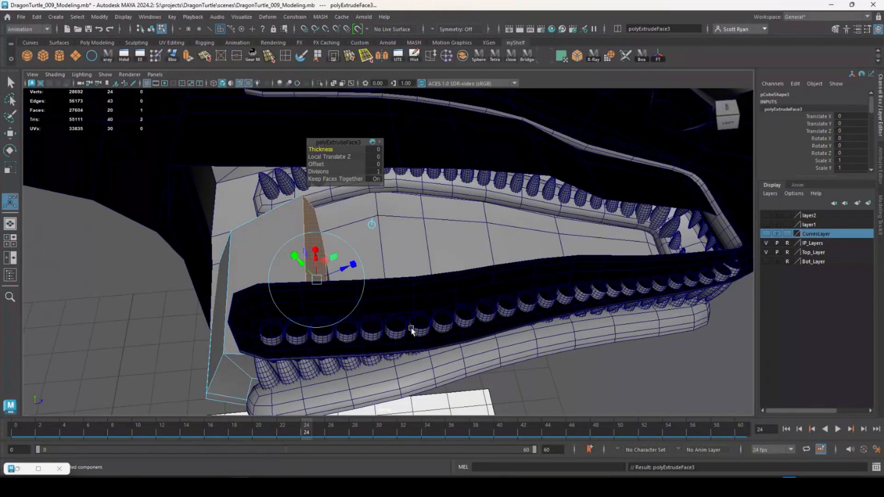
middle_drag(413, 330, 659, 327)
key(space)
key(space)
alt+middle_drag(732, 363, 684, 393)
key(w)
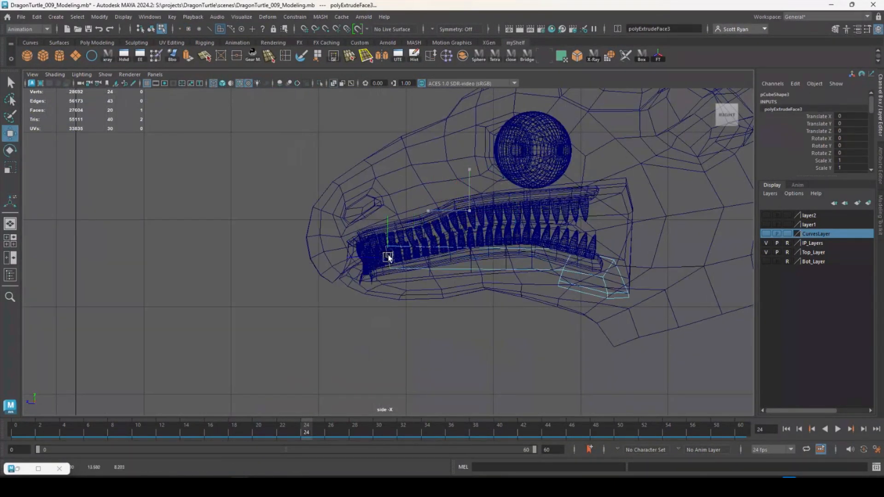
Narrow the extruded front face to fit between the lower gum rows and shift it further into place
key(space)
key(space)
alt+drag(624, 245, 520, 235)
drag(490, 238, 532, 263)
key(w)
alt+drag(532, 262, 477, 291)
drag(490, 301, 502, 302)
Scale the extruded front face vertically and reposition it in the side and perspective views behind the front teeth
key(r)
drag(462, 272, 462, 286)
key(space)
key(space)
key(w)
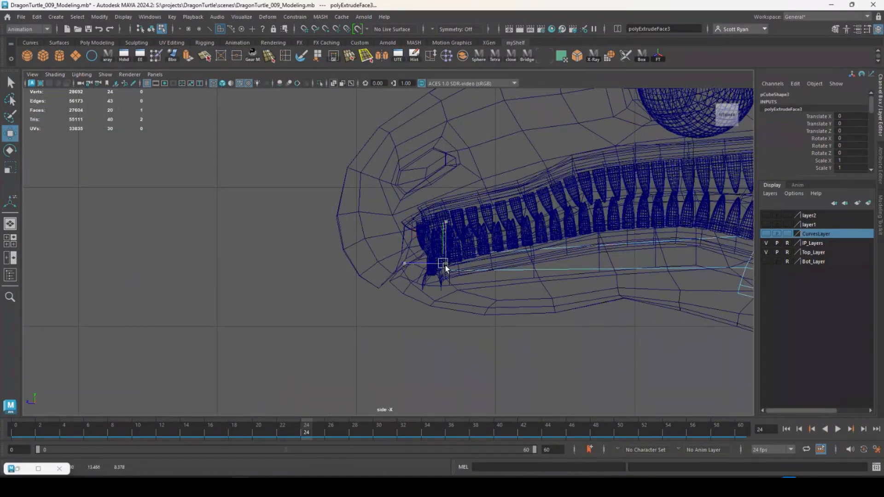
key(space)
key(space)
alt+drag(456, 183, 442, 207)
alt+right_drag(442, 207, 557, 334)
alt+middle_drag(557, 333, 493, 235)
mouse_move(433, 139)
mouse_down()
mouse_move(434, 200)
mouse_move(454, 221)
mouse_up()
alt+right_drag(454, 221, 346, 203)
Insert an edge loop across the tongue mesh's front section and scale it across the jaw
click(286, 56)
click(491, 259)
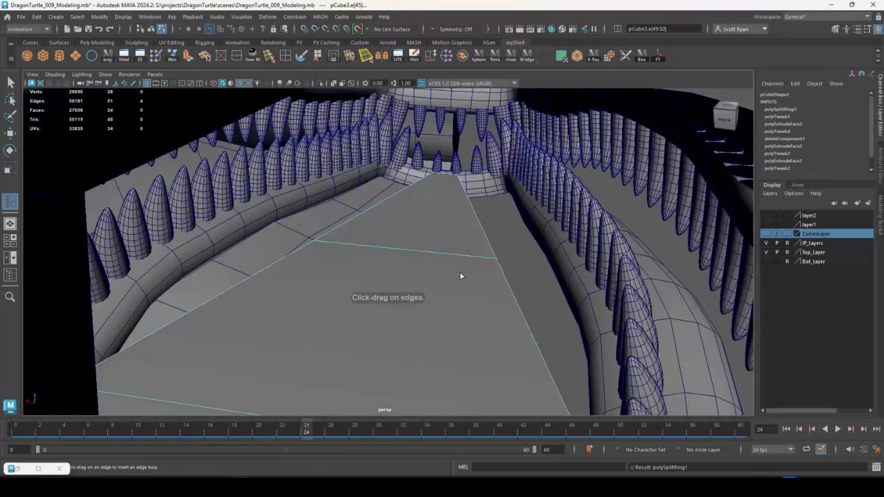
key(r)
mouse_move(363, 264)
mouse_down()
mouse_move(342, 266)
mouse_move(349, 266)
mouse_up()
key(w)
alt+drag(359, 261, 409, 269)
Insert two more crosswise edge loops between the existing loop and the tongue's tip, adjusting their width and height to follow the jaw
key(y)
click(304, 249)
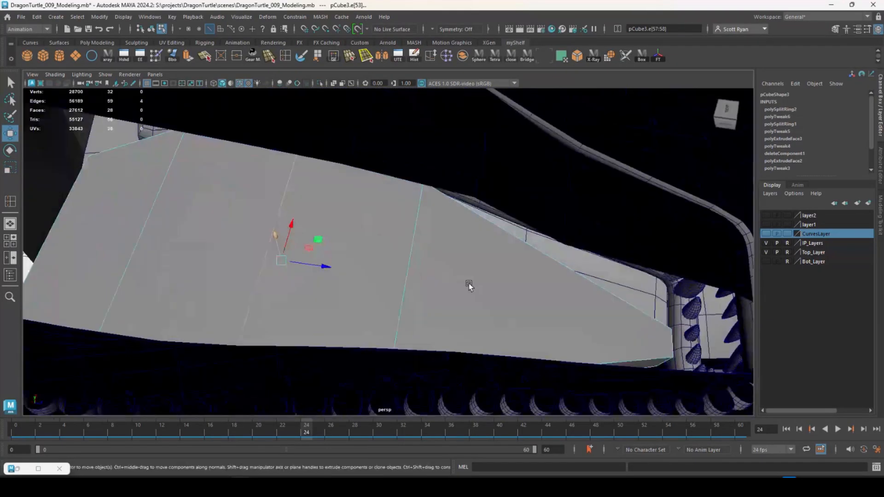
alt+drag(468, 286, 435, 220)
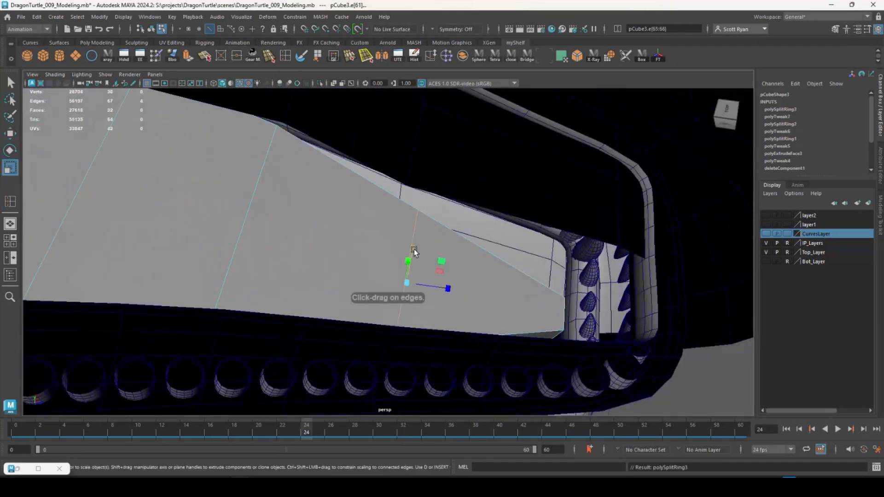
key(w)
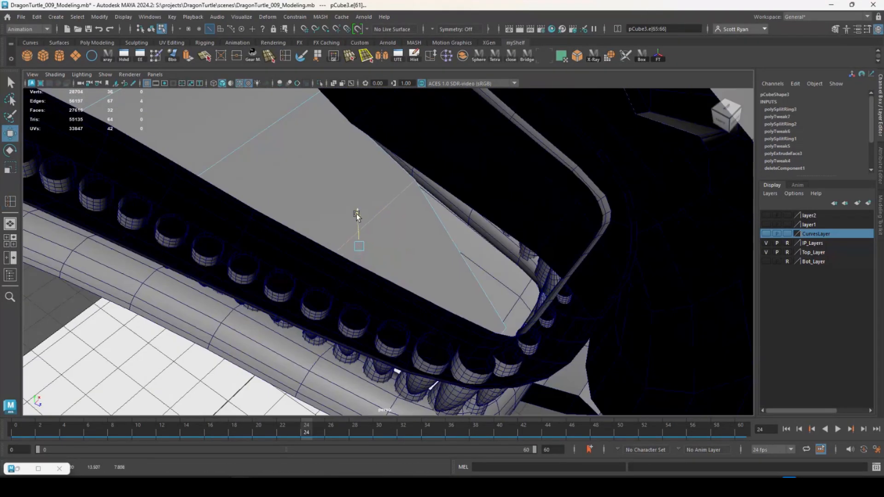
alt+drag(355, 214, 418, 236)
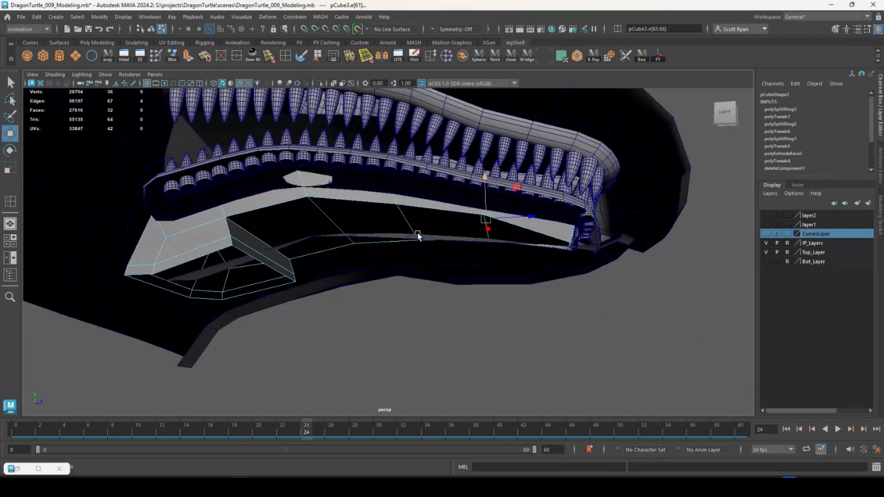
alt+right_drag(418, 237, 545, 298)
click(569, 273)
drag(567, 235, 562, 207)
alt+right_drag(579, 245, 521, 258)
Insert a lengthwise edge loop around the tongue's side and reposition edges near its rear underside
alt+drag(520, 258, 341, 288)
right_drag(318, 293, 343, 272)
click(286, 58)
alt+drag(343, 258, 306, 299)
key(w)
click(248, 296)
alt+drag(306, 299, 339, 274)
click(346, 280)
drag(349, 245, 350, 235)
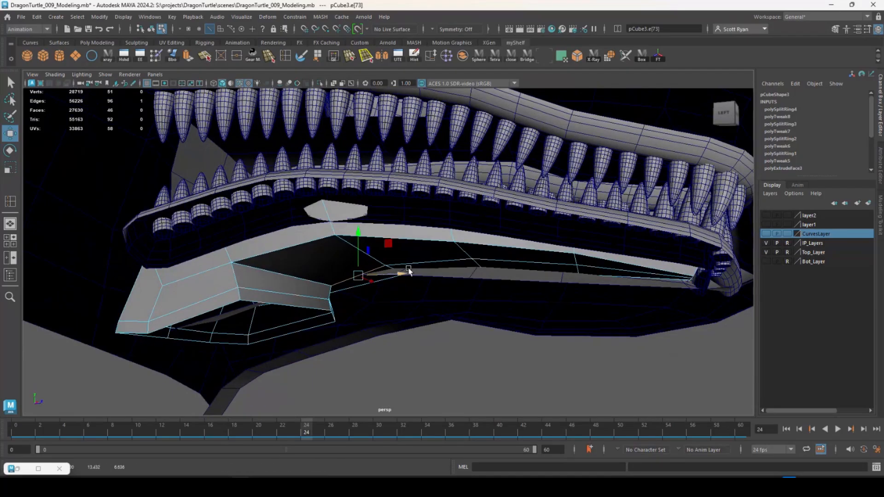
click(421, 237)
alt+drag(421, 237, 368, 290)
key(F8)
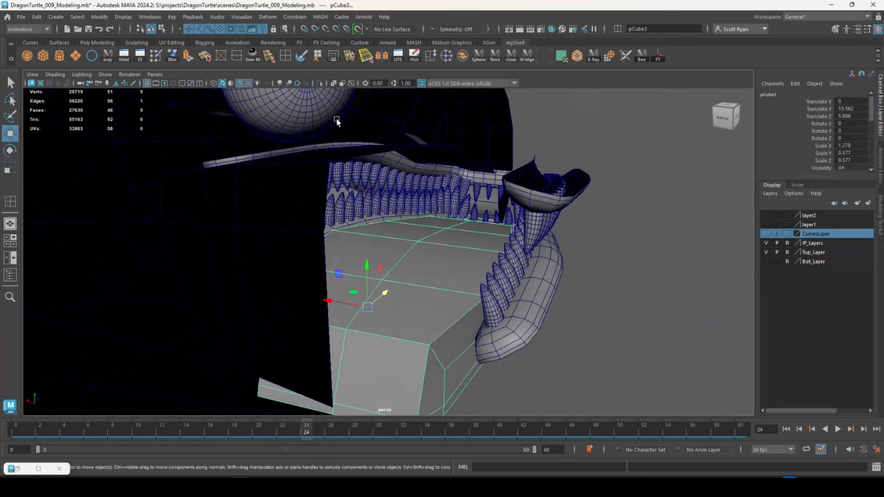
Insert another lengthwise edge loop around the tongue and scale it to round the body
click(286, 56)
key(r)
alt+drag(455, 325, 448, 303)
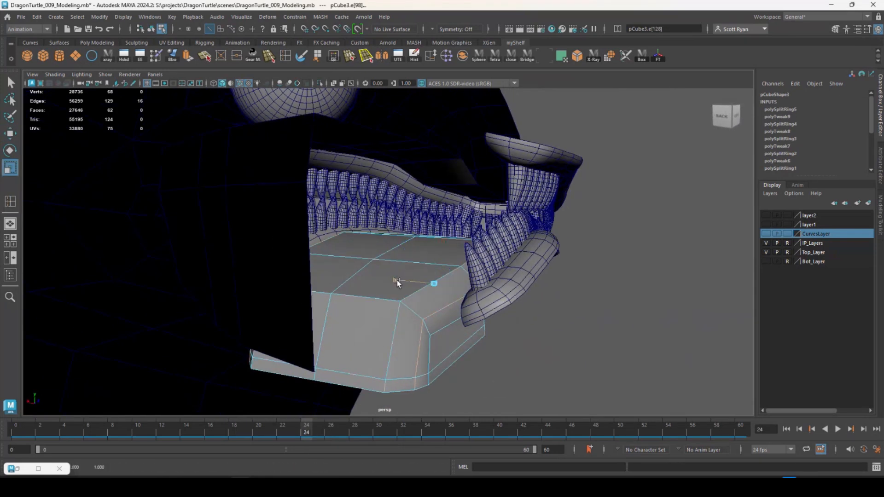
alt+drag(397, 280, 364, 328)
alt+right_drag(363, 327, 412, 332)
Slide the edges at the tongue's tip, then reposition its front edges to shape the tip
click(399, 290)
click(430, 56)
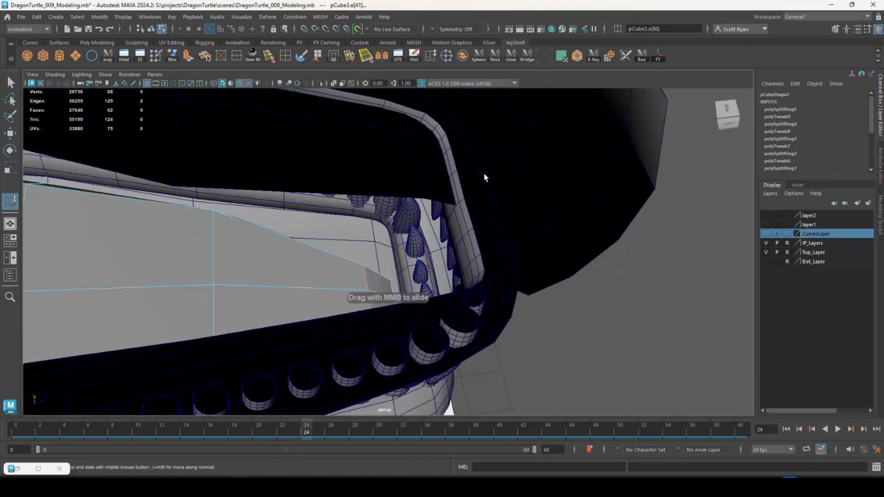
middle_drag(483, 174, 487, 173)
alt+drag(487, 174, 400, 189)
click(379, 223)
alt+drag(380, 227, 409, 236)
shift+click(377, 229)
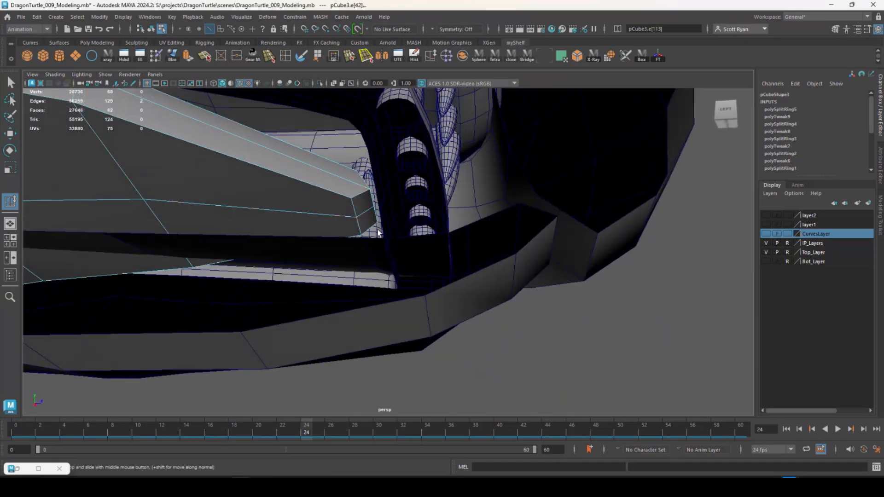
drag(399, 206, 364, 229)
key(r)
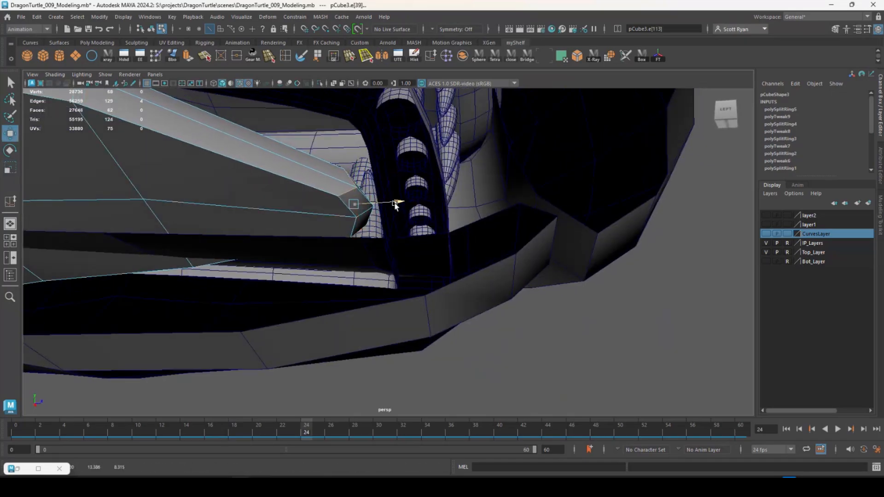
alt+drag(383, 176, 322, 276)
Add another edge loop to the tongue and smooth the whole mesh with one division
key(g)
alt+drag(405, 284, 424, 211)
key(w)
right_drag(424, 212, 467, 188)
click(47, 29)
click(26, 38)
click(175, 18)
click(191, 124)
alt+drag(389, 208, 371, 223)
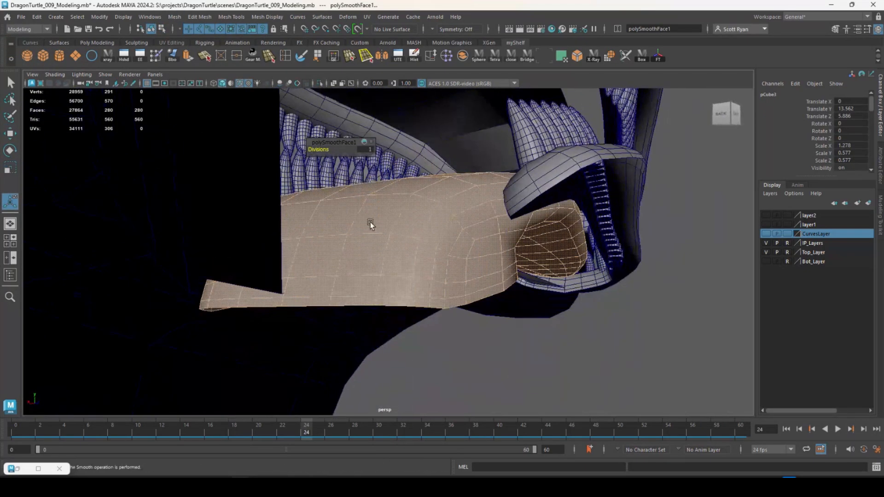
Select the lengthwise centre edges on the tongue's upper surface and move them vertically to form a centre groove
right_drag(372, 223, 371, 191)
key(q)
double_click(340, 221)
alt+drag(340, 222, 290, 274)
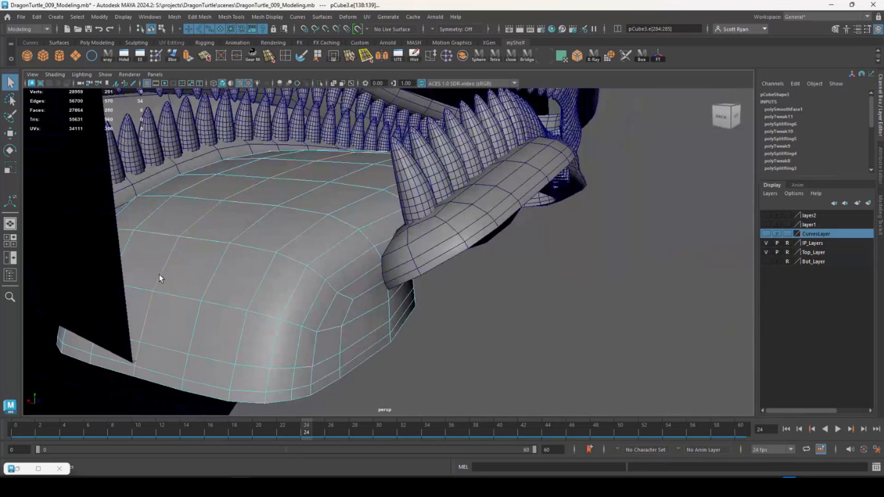
click(160, 278)
alt+drag(160, 279, 258, 295)
shift+double_click(427, 167)
key(w)
alt+drag(428, 167, 181, 356)
ctrl+click(522, 250)
ctrl+double_click(456, 256)
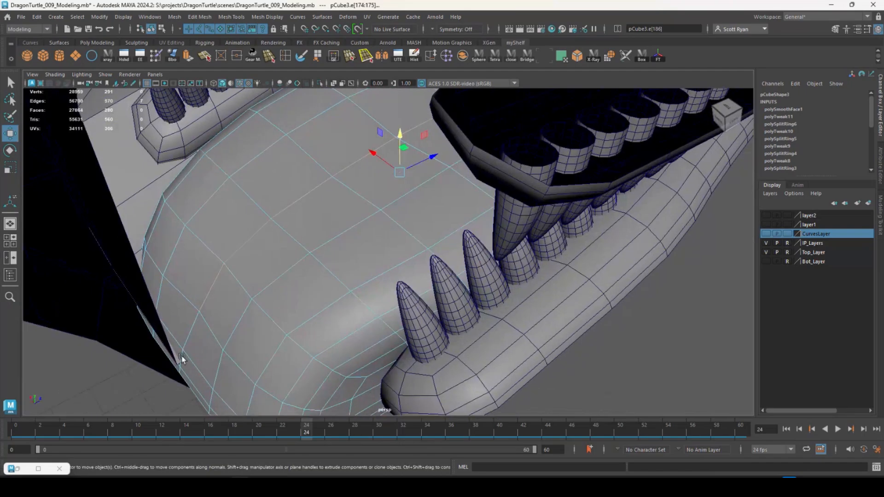
Select the lengthwise edge rows on both sides of the tongue's centre line and adjust their height
click(257, 341)
alt+drag(302, 298, 263, 323)
click(210, 402)
alt+drag(326, 283, 193, 147)
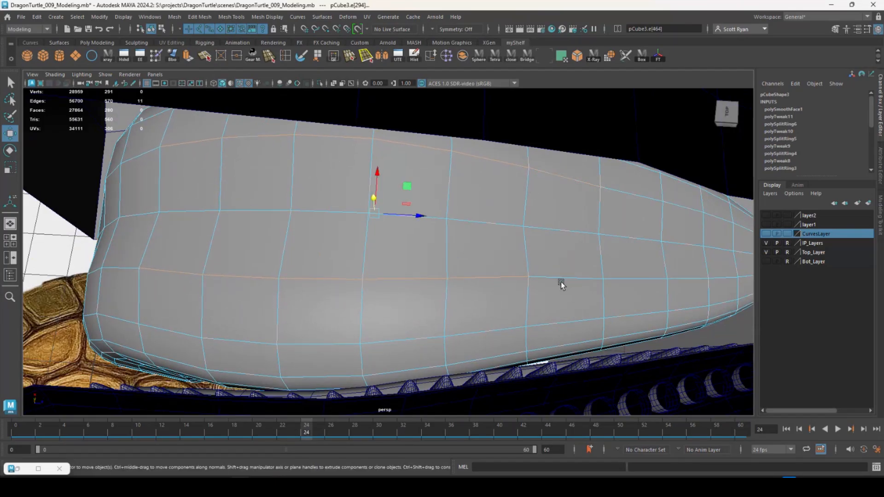
middle_drag(471, 311, 475, 309)
shift+click(628, 275)
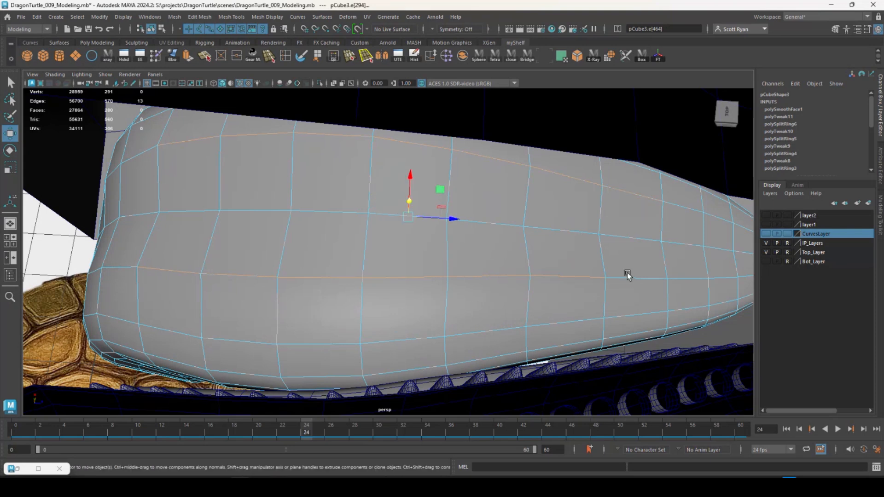
alt+drag(578, 300, 356, 289)
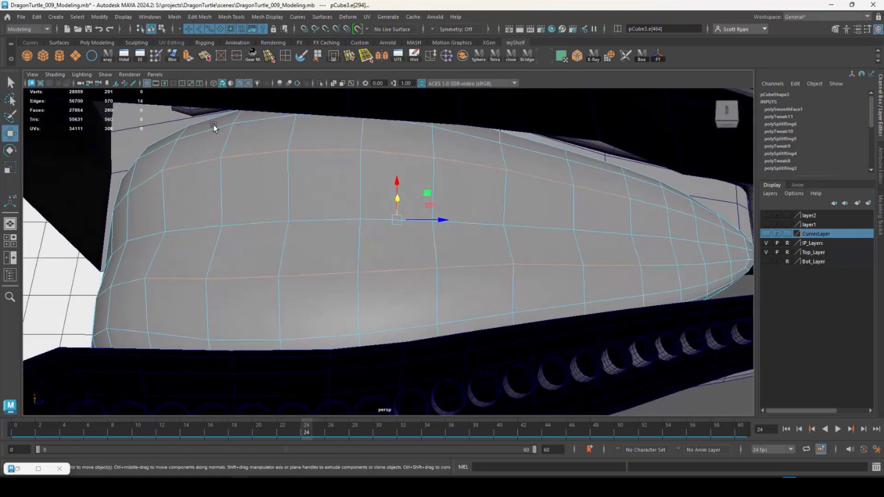
click(214, 128)
Select the outer lengthwise edge rows on both sides of the tongue and adjust their height
alt+drag(304, 207, 616, 203)
double_click(617, 198)
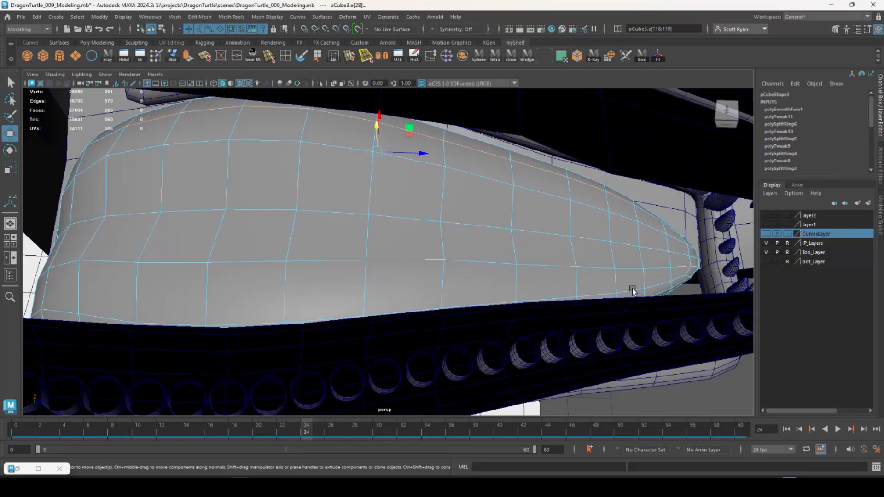
alt+drag(632, 290, 336, 225)
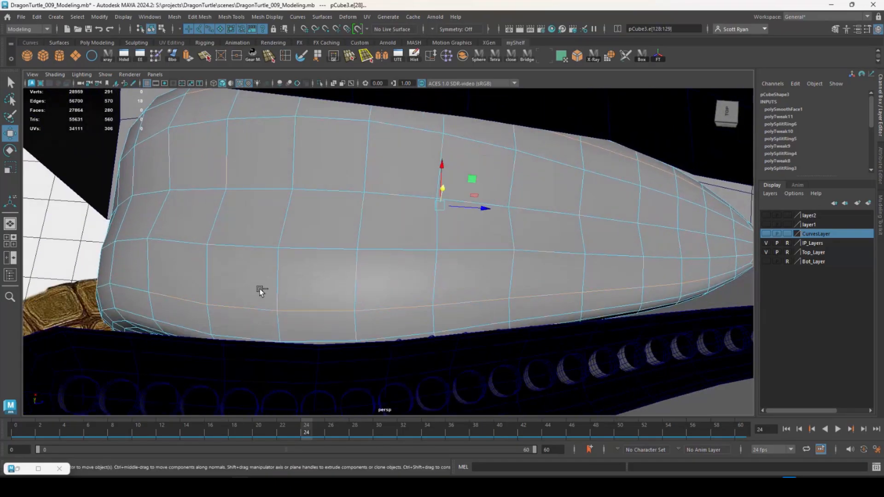
alt+drag(218, 284, 340, 198)
Smooth the reshaped tongue mesh a second time
right_drag(348, 185, 390, 169)
click(178, 17)
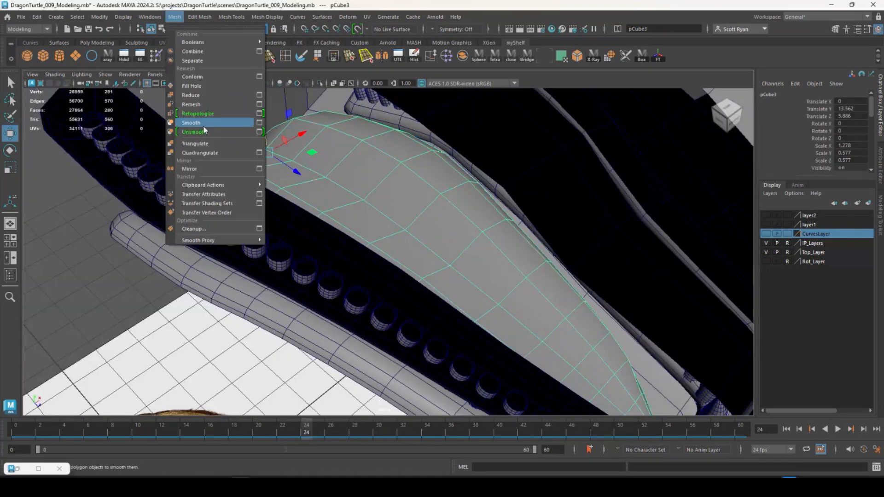
click(205, 124)
click(209, 130)
alt+drag(432, 251, 396, 235)
Extrude the back faces of the head's mouth cavity, moving them rearward and rotating them in the side view to form a throat
click(267, 232)
right_drag(270, 213, 270, 234)
click(280, 178)
shift+click(238, 183)
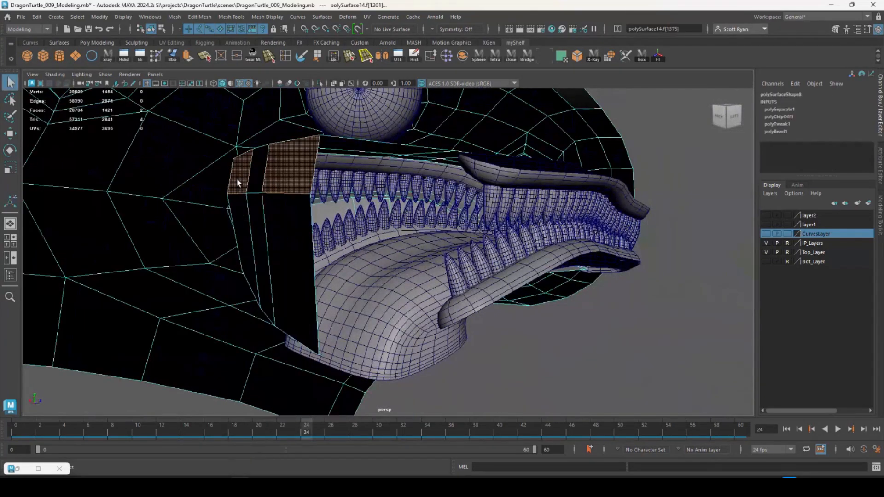
shift+click(256, 219)
shift+click(287, 227)
key(space)
key(space)
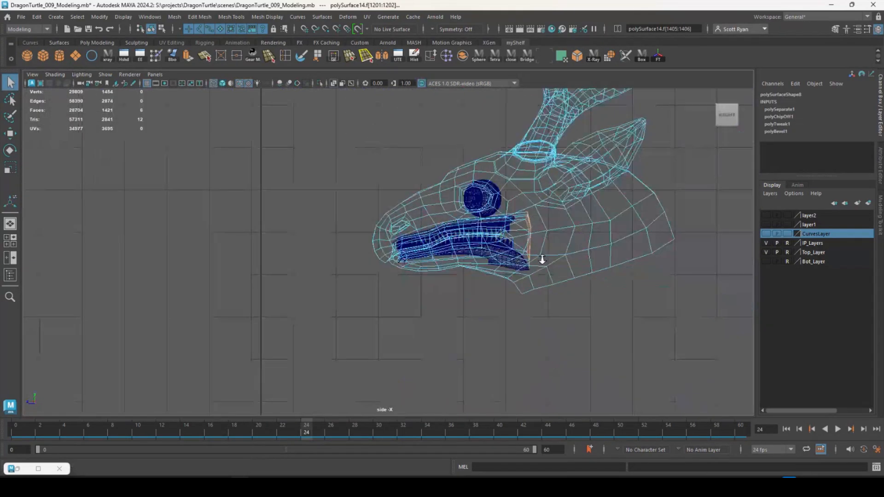
alt+middle_drag(543, 258, 322, 282)
alt+right_drag(471, 313, 633, 310)
click(185, 53)
key(w)
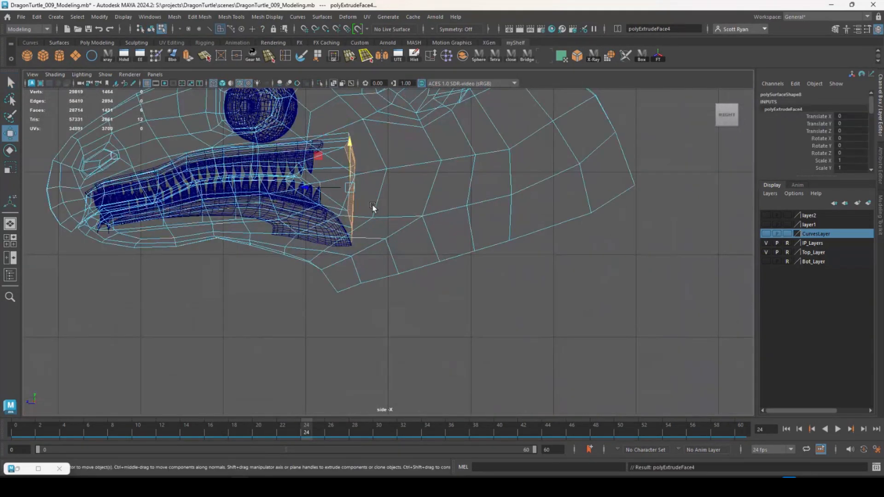
drag(351, 188, 430, 219)
key(e)
key(w)
Insert an edge loop around the throat extrusion and move it upward to curve the passage
click(299, 57)
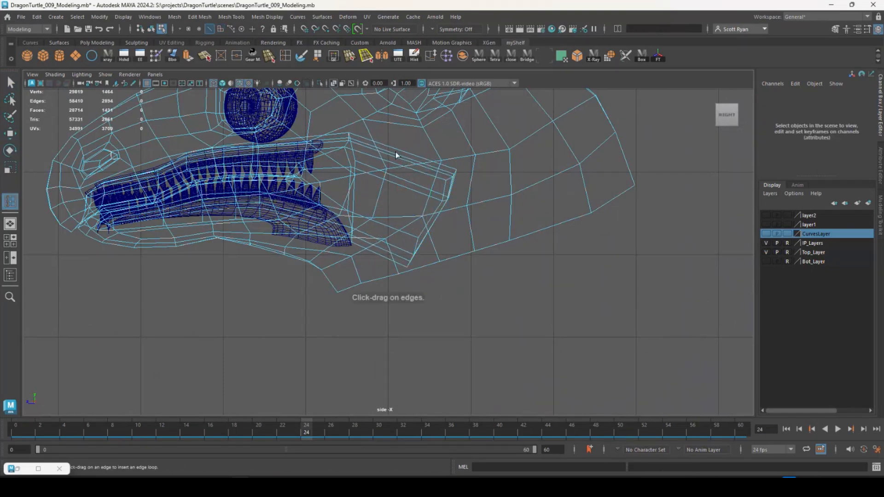
click(399, 160)
drag(392, 203, 396, 196)
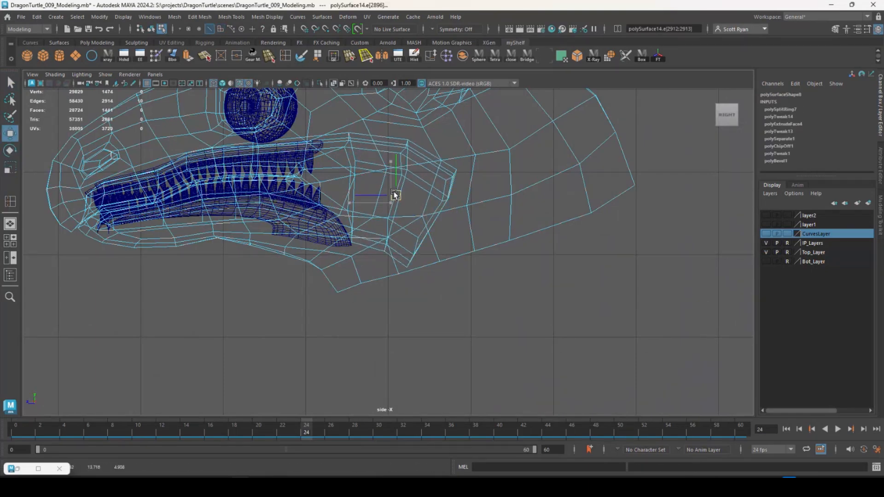
key(space)
key(space)
Delete the four throat faces along the head's open centre line and return to object selection
alt+drag(521, 191, 380, 157)
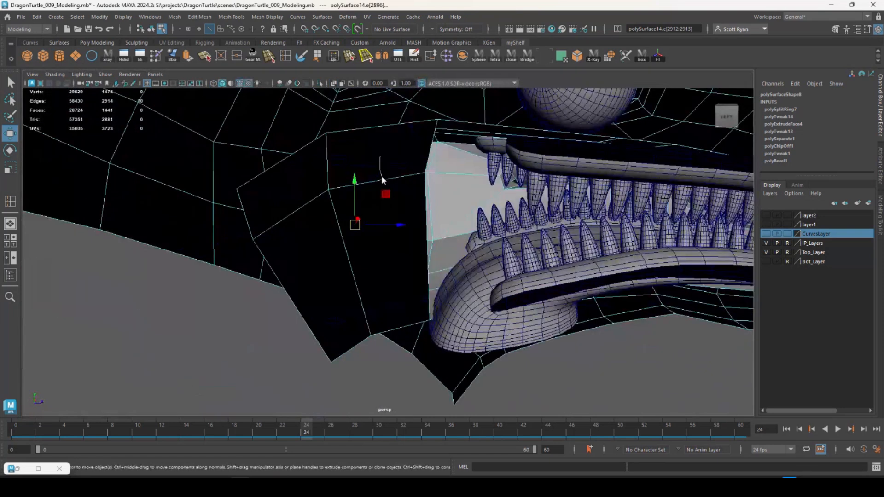
key(F11)
click(382, 171)
shift+click(363, 254)
shift+click(333, 265)
shift+click(299, 197)
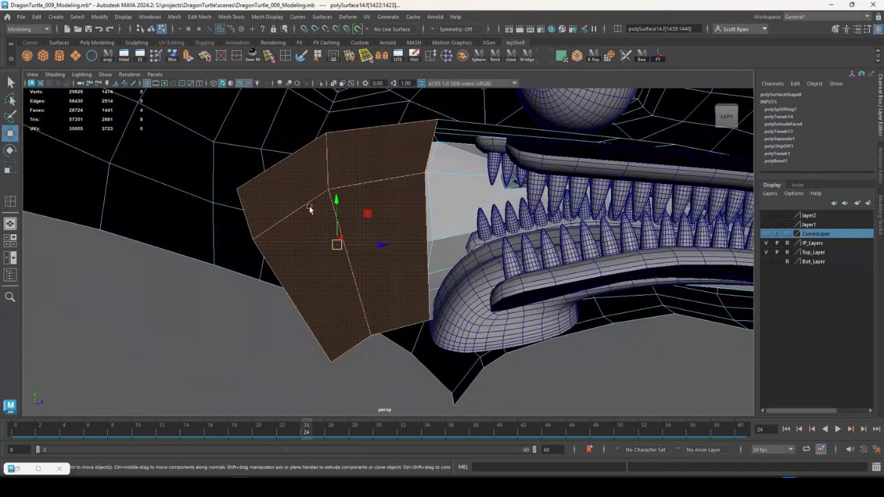
key(Delete)
alt+drag(371, 204, 454, 240)
right_drag(454, 240, 499, 201)
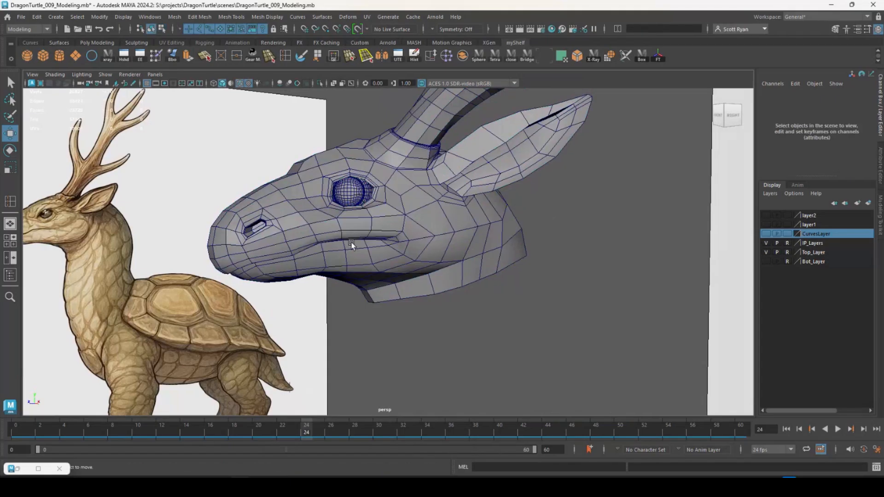
Select the head and all mouth meshes, clear the selection, and inspect the head beside the reference images
alt+drag(349, 251, 422, 248)
drag(217, 211, 521, 365)
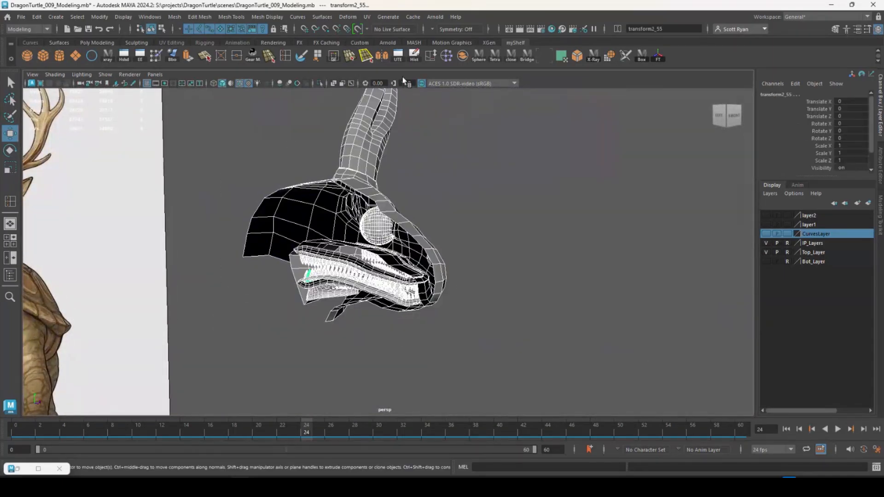
click(495, 158)
alt+drag(497, 162, 279, 286)
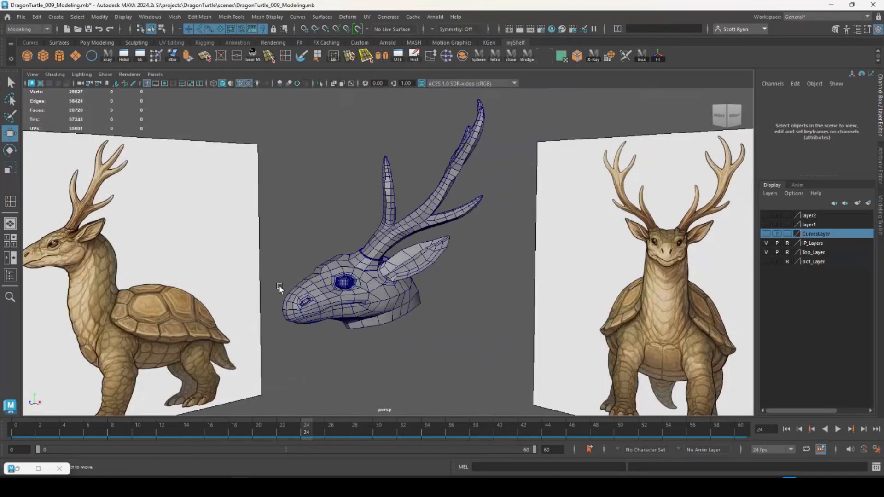
Save the scene as a new version named DragonTurtle_010_Modeling.mb
click(21, 16)
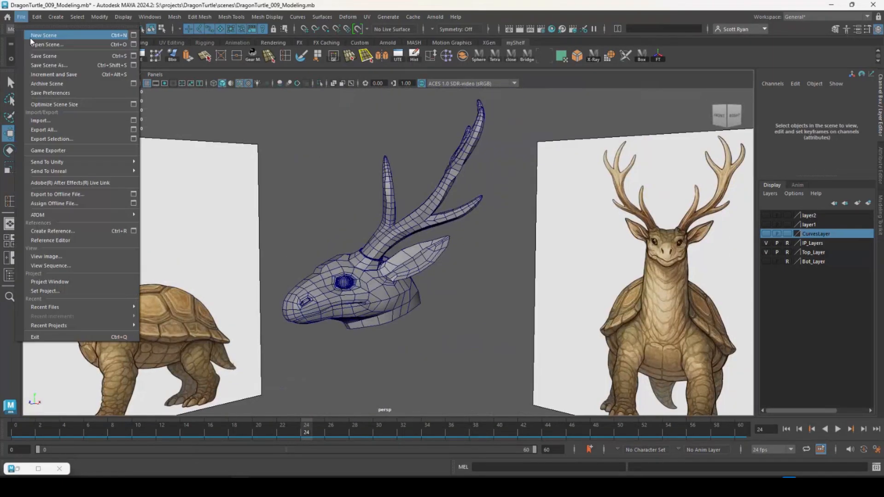
click(46, 64)
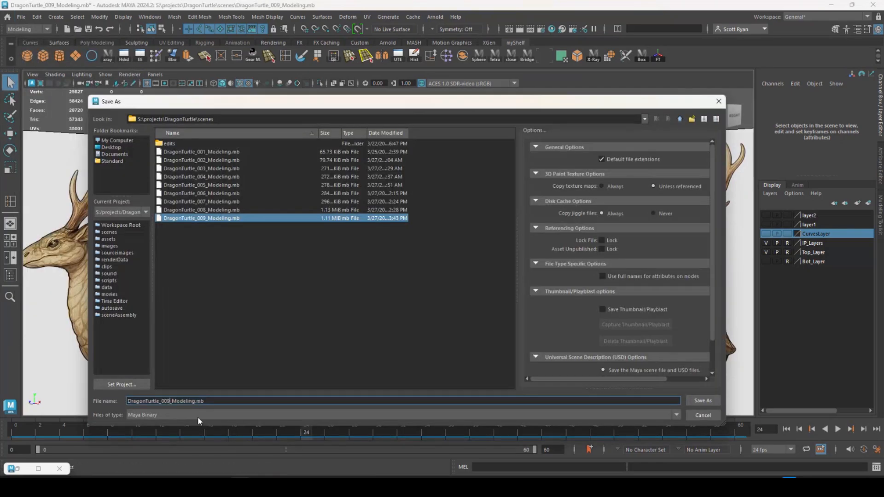
key(BackSpace)
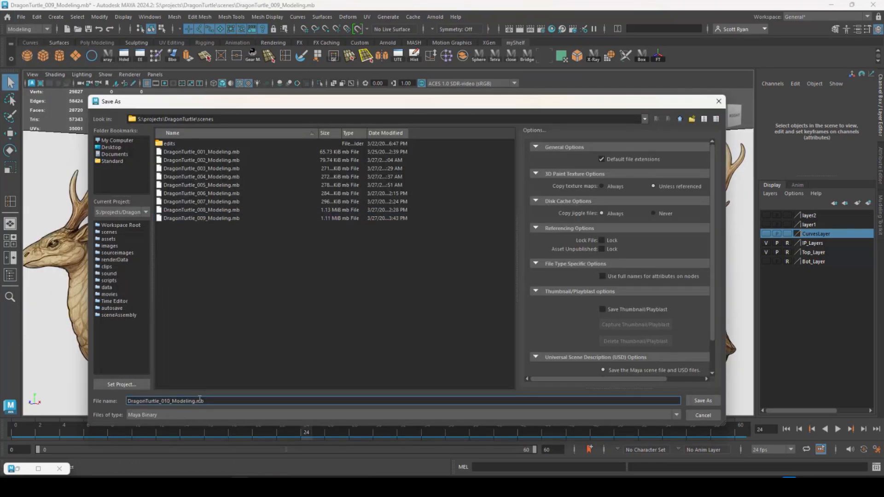
key(Return)
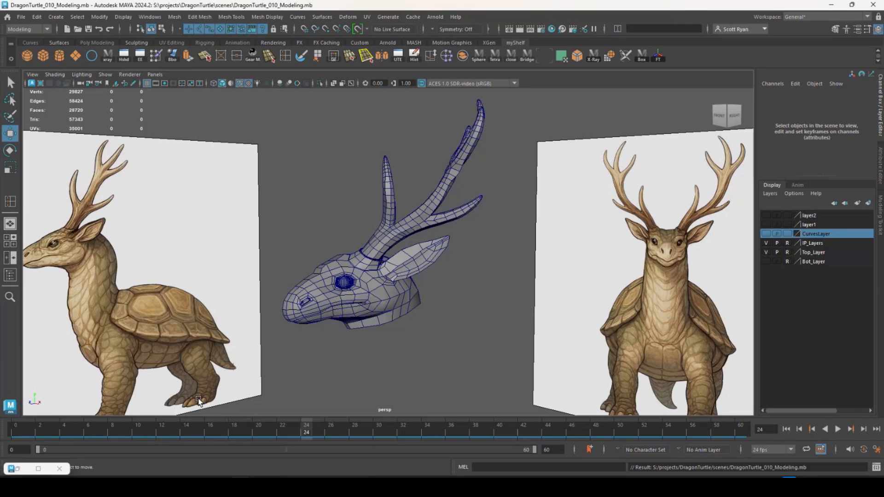